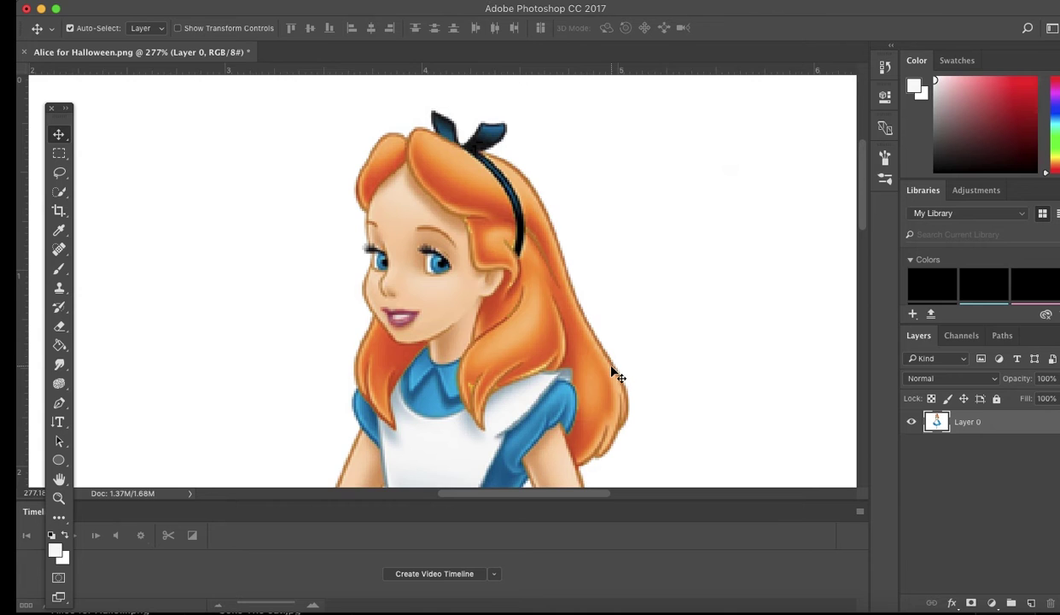
- Select Alice's blue dress with the Magic Wand
scroll(611, 371, "down", 3)
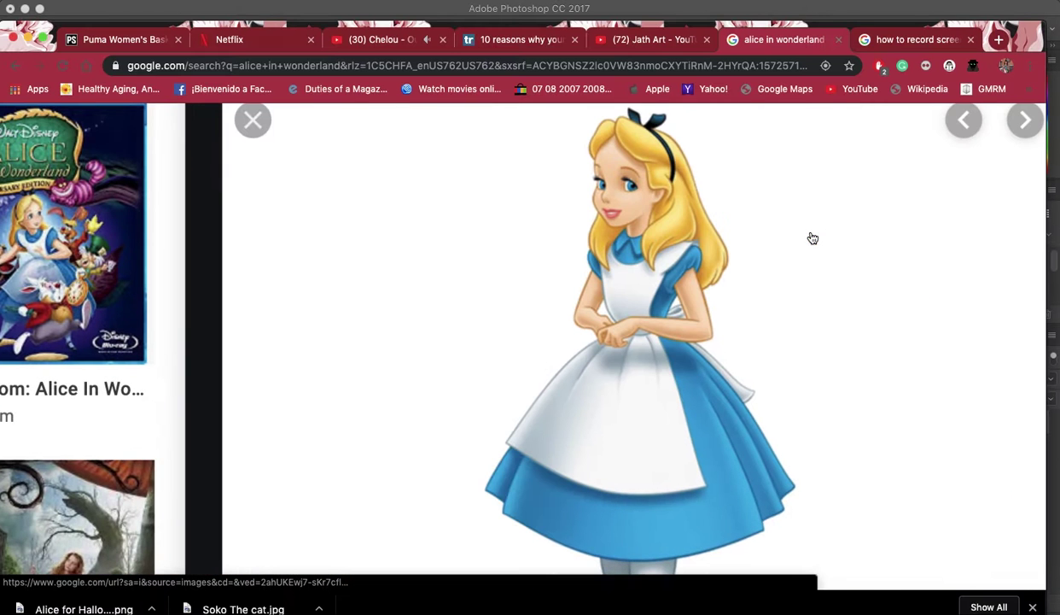
scroll(412, 412, "down", 4)
scroll(412, 411, "down", 4)
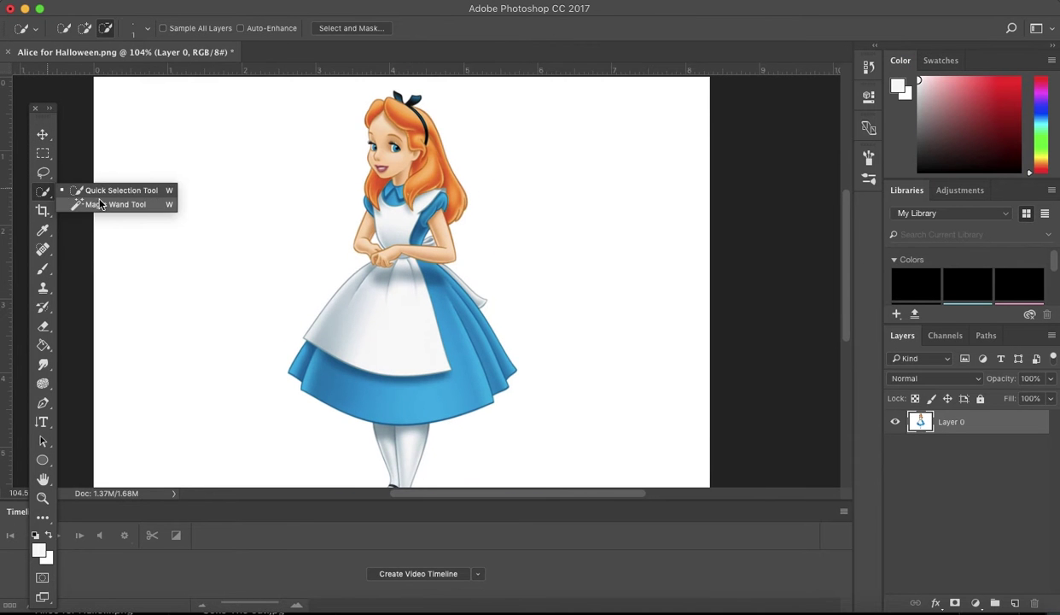
left_click_drag(45, 197, 90, 203)
left_click(446, 318)
scroll(300, 458, "up", 3)
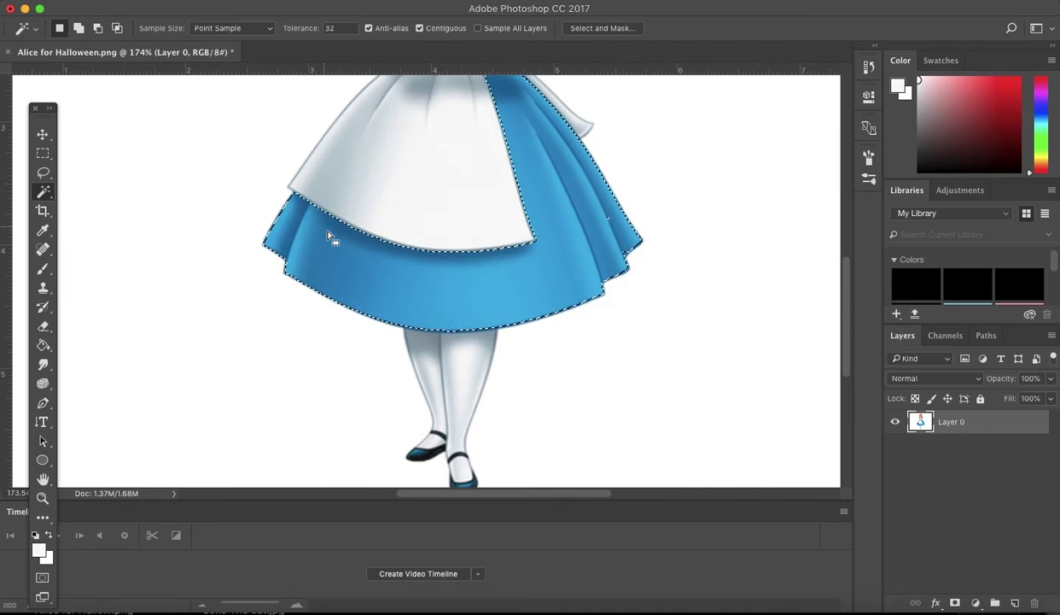
scroll(331, 235, "up", 4)
scroll(330, 235, "up", 3)
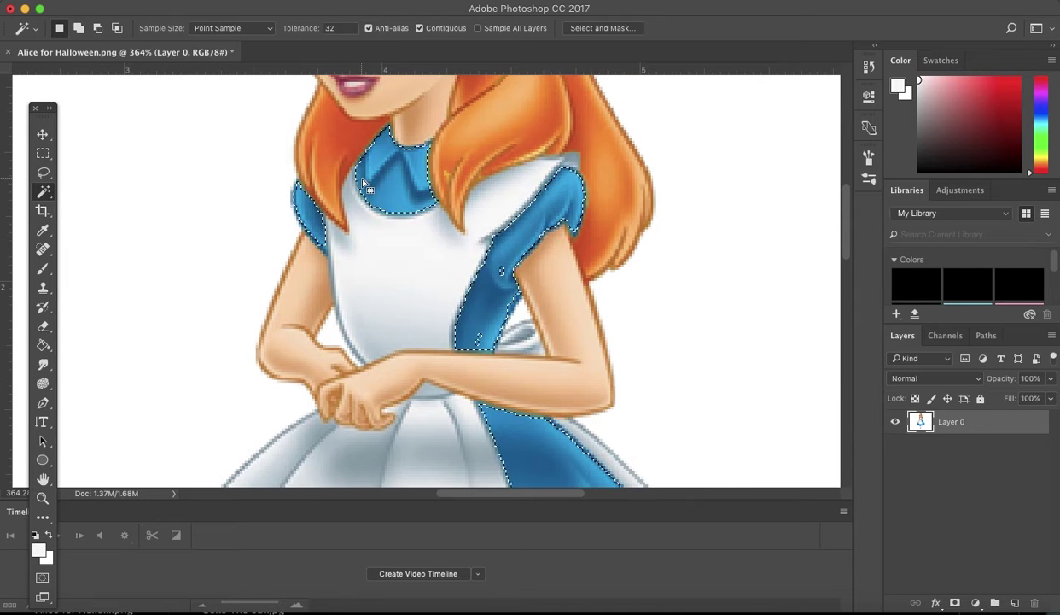
scroll(427, 325, "down", 3)
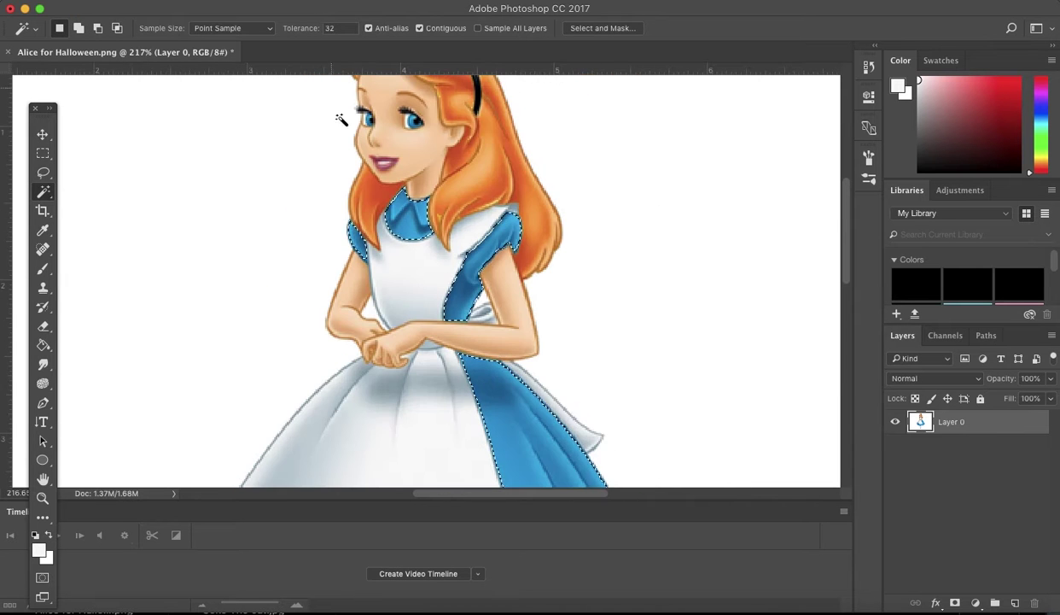
scroll(343, 119, "down", 1)
- Apply Selective Color on Cyans: Cyan -10, Magenta +4, Yellow +23, Black +5
left_click(209, 0)
mouse_move(226, 31)
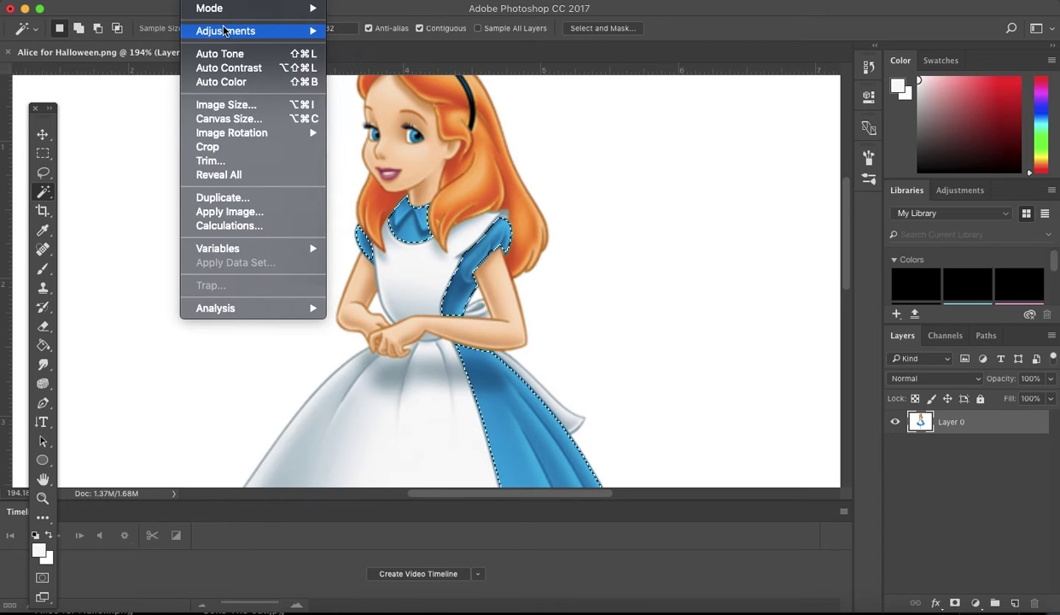
left_click(392, 258)
left_click(696, 239)
left_click(694, 277)
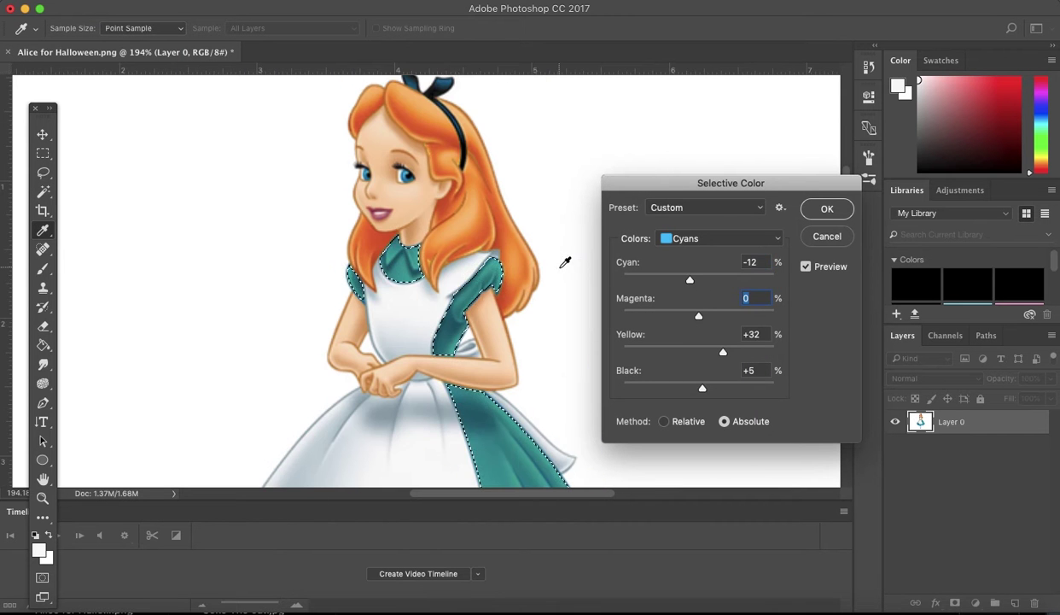
scroll(466, 289, "down", 5)
mouse_move(698, 315)
left_mouse_down()
mouse_move(720, 281)
mouse_move(667, 290)
mouse_move(774, 314)
left_mouse_up()
left_click_drag(723, 352, 717, 352)
left_click_drag(774, 316, 702, 318)
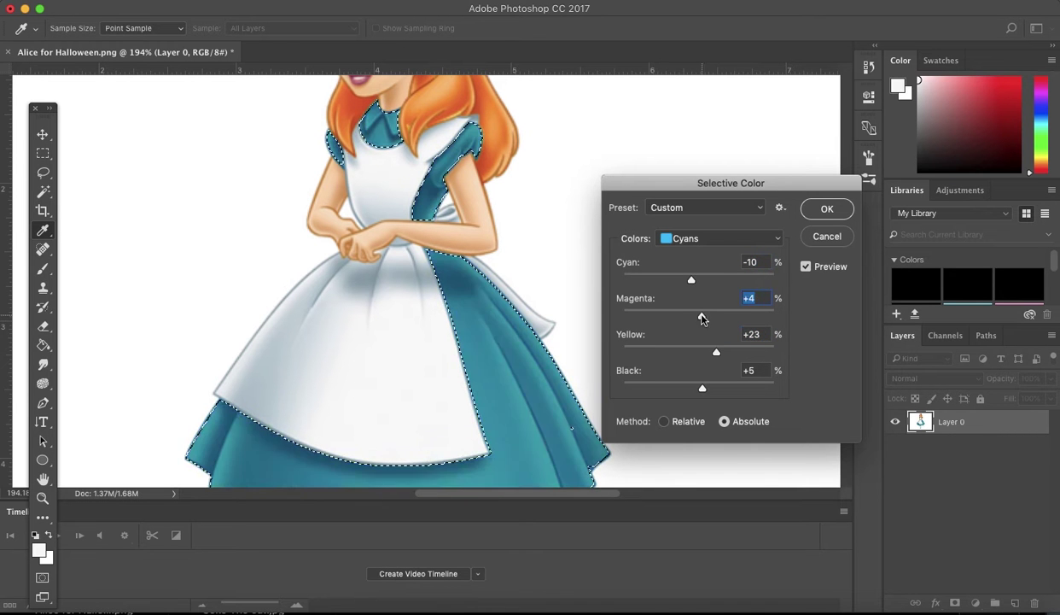
left_click(822, 209)
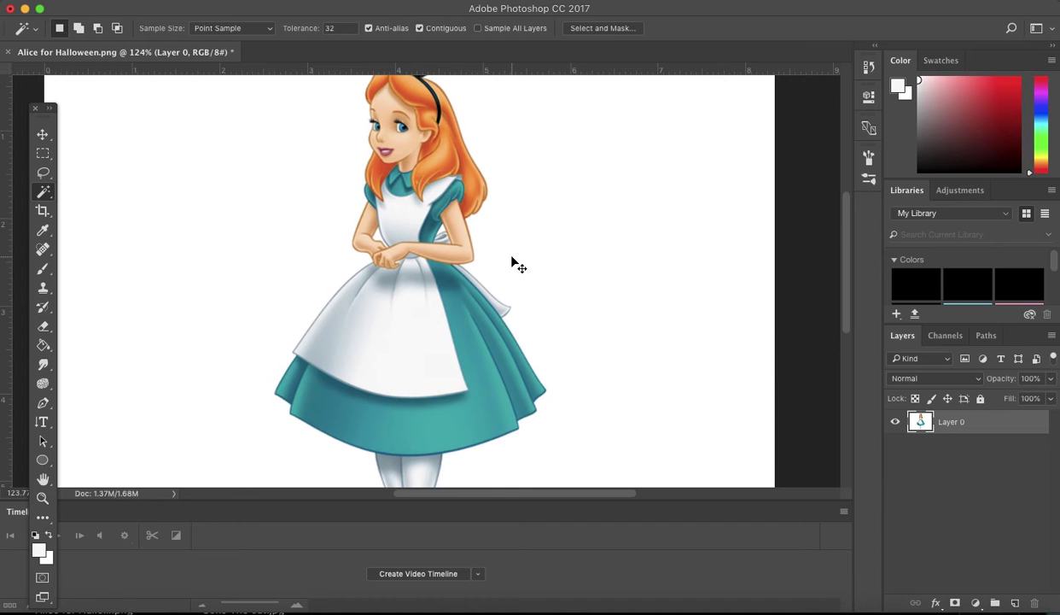
- Select the apron, bib and waist tie, then apply Hue +40, Saturation +52
left_click(344, 326, "shift")
left_click(397, 218, "shift")
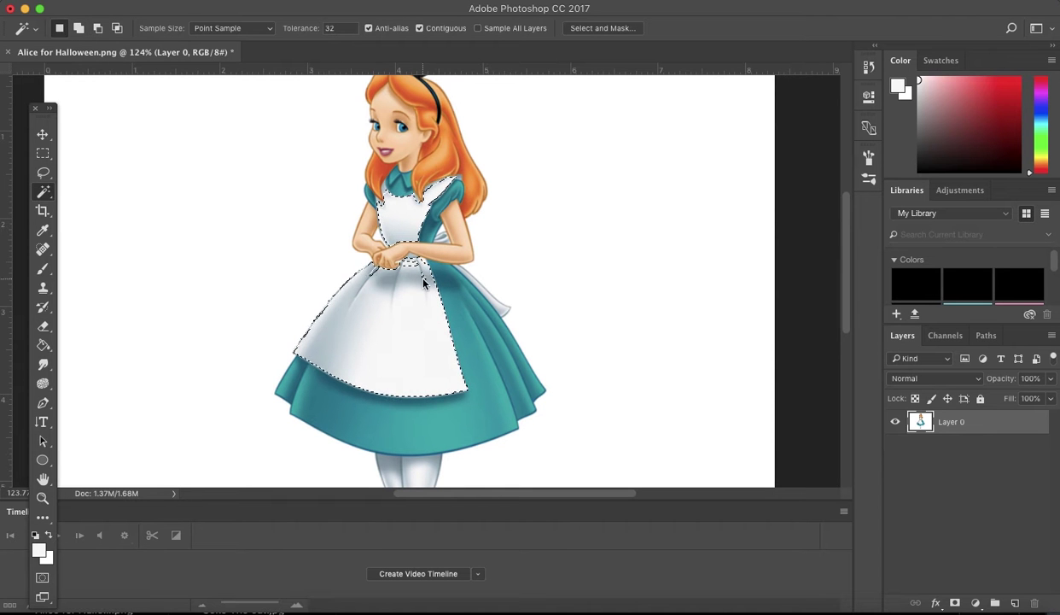
left_click(488, 308, "shift")
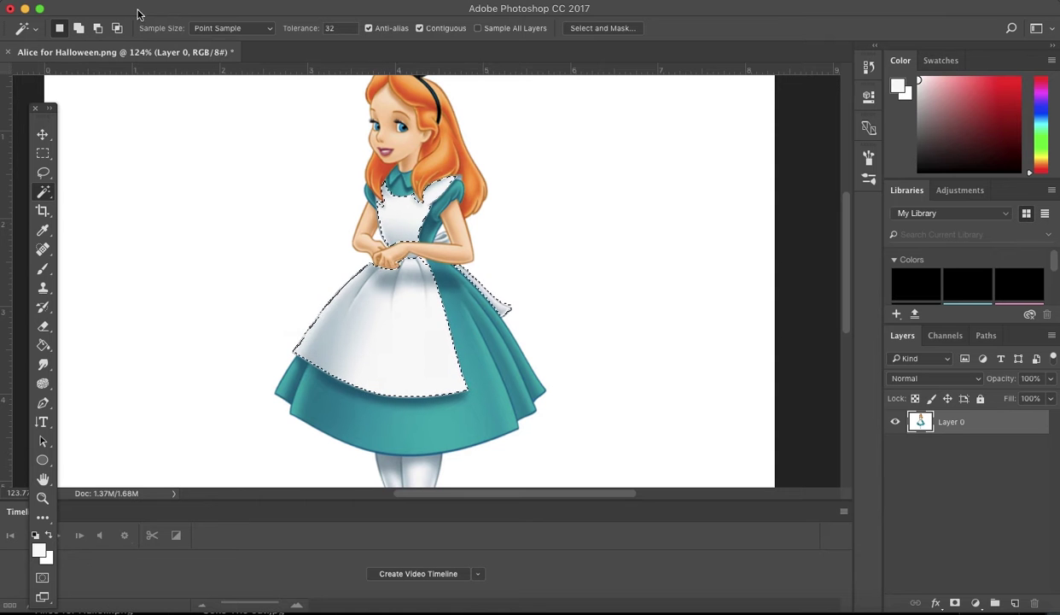
left_click(195, 0)
mouse_move(225, 31)
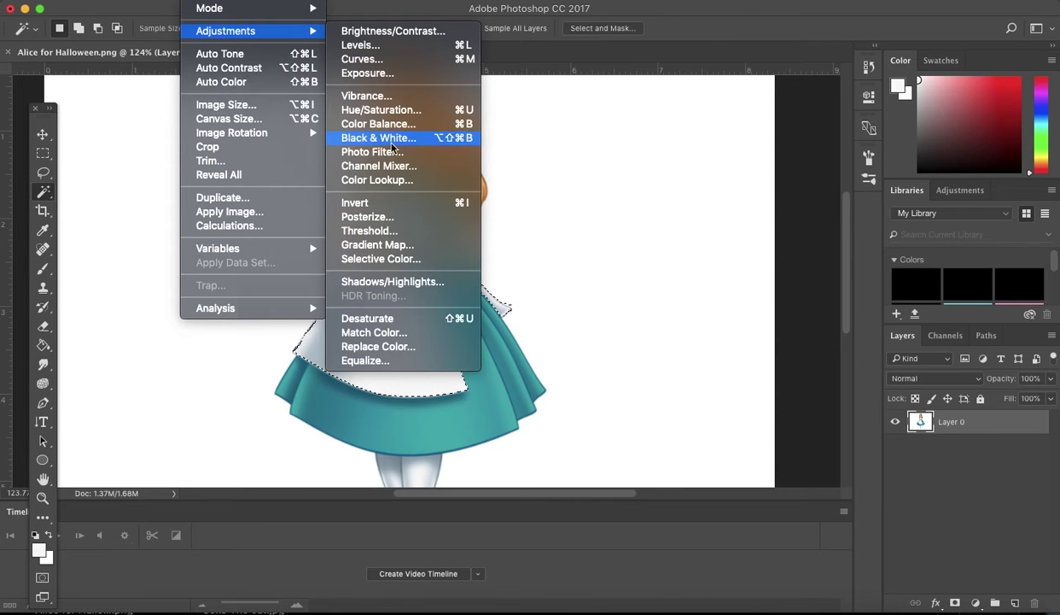
left_click(376, 110)
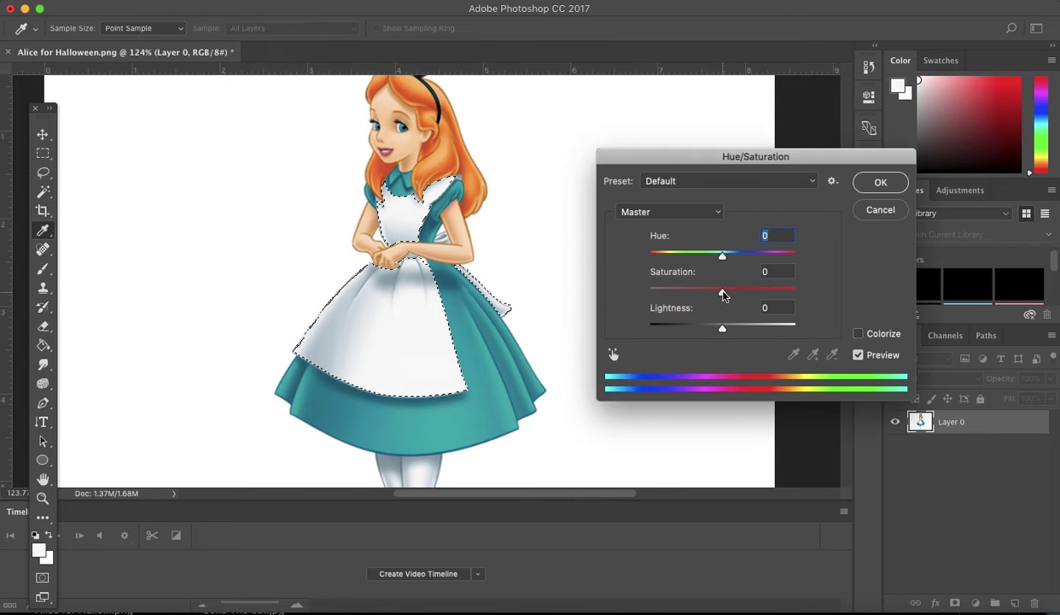
mouse_move(723, 257)
left_mouse_down()
mouse_move(796, 264)
mouse_move(710, 329)
mouse_move(725, 332)
left_mouse_up()
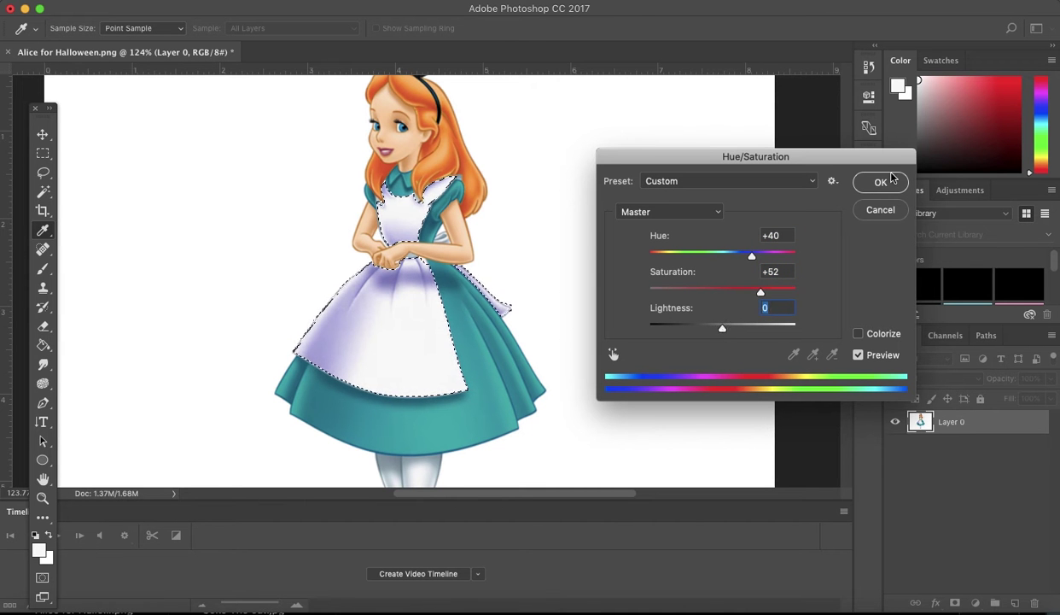
left_click(880, 182)
- Tint the apron's whites towards purple with Selective Color on Whites
left_click(200, 0)
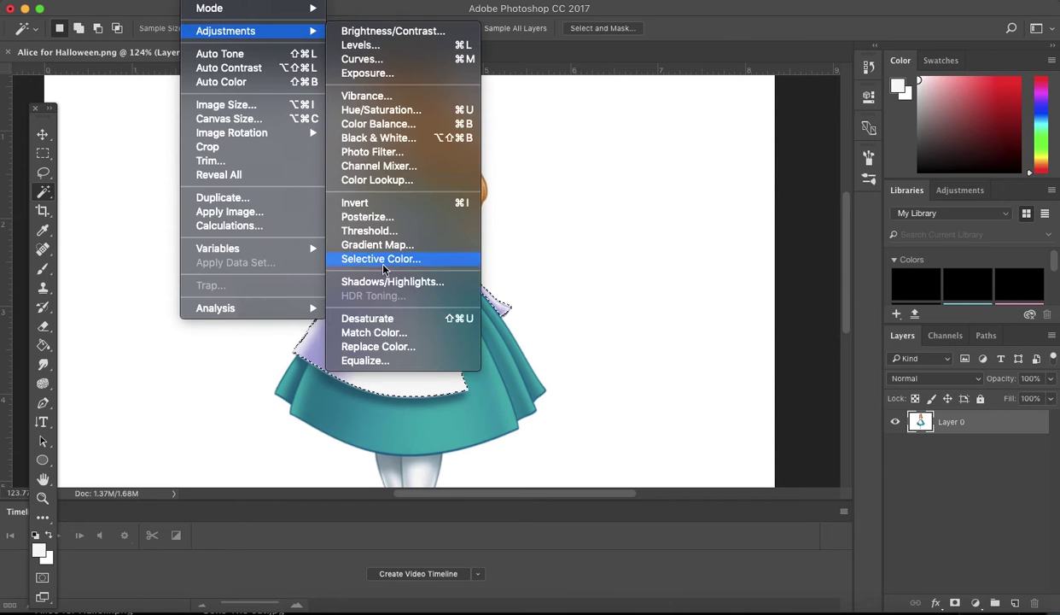
left_click(384, 259)
left_click(719, 239)
left_click(711, 310)
mouse_move(699, 316)
left_mouse_down()
mouse_move(717, 318)
mouse_move(710, 284)
left_mouse_up()
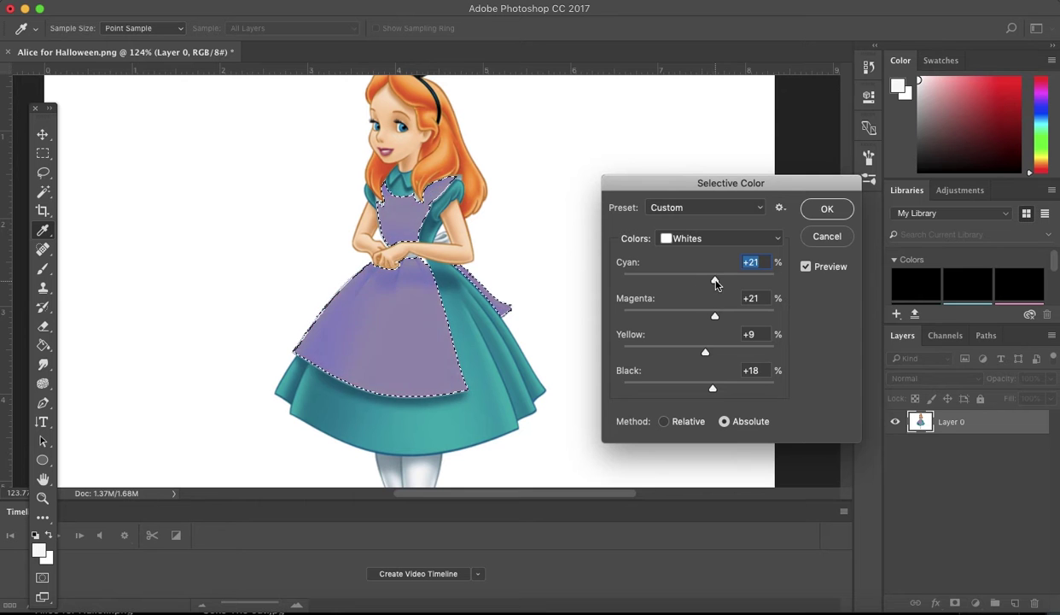
left_click(826, 210)
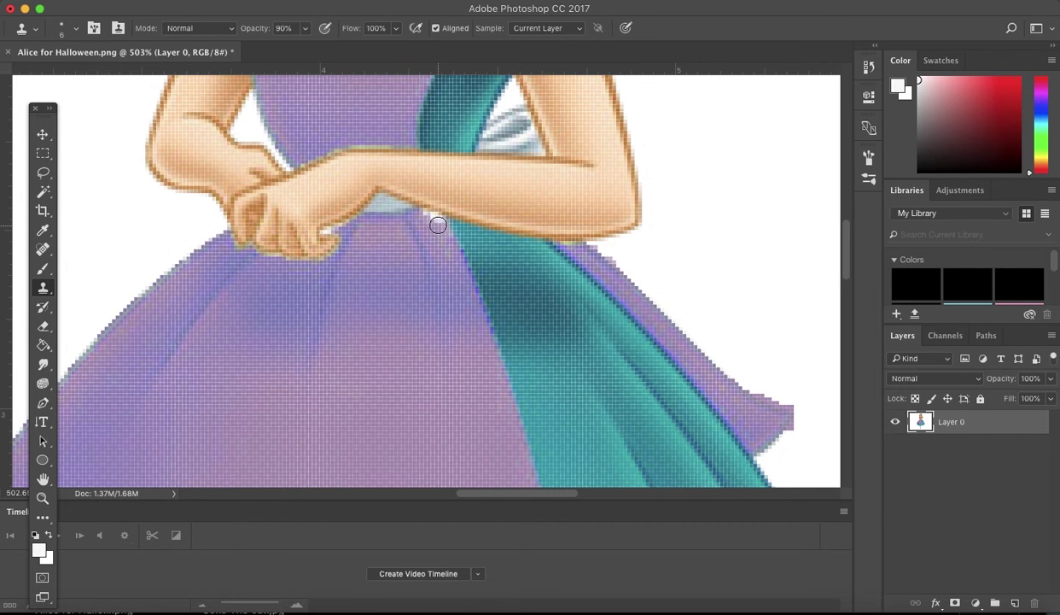
- Set the Clone Stamp brush size to 3 px
scroll(296, 222, "down", 3)
scroll(295, 227, "down", 3)
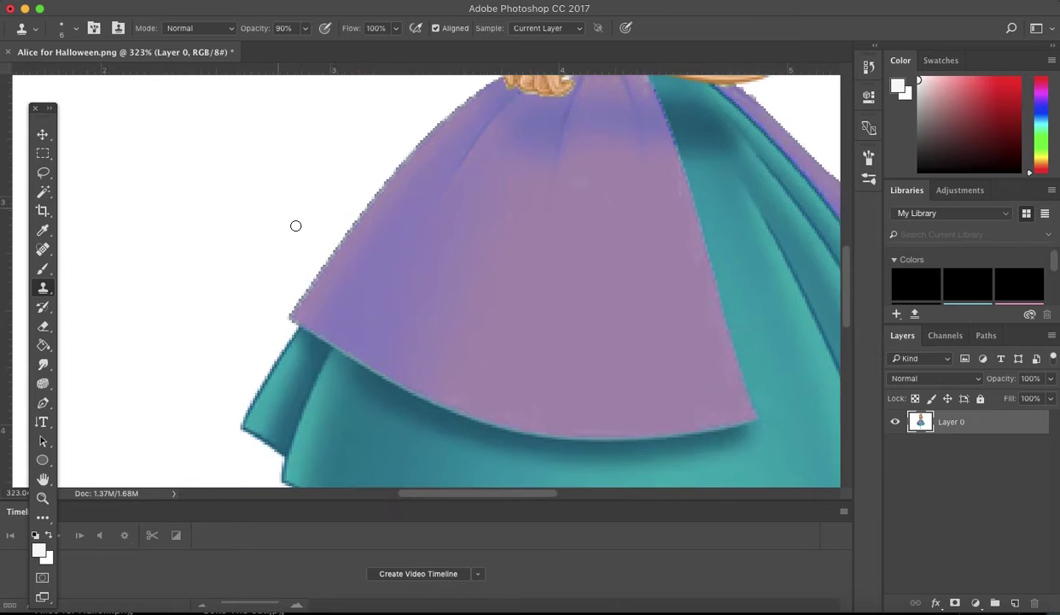
scroll(296, 227, "up", 3)
left_click(75, 28)
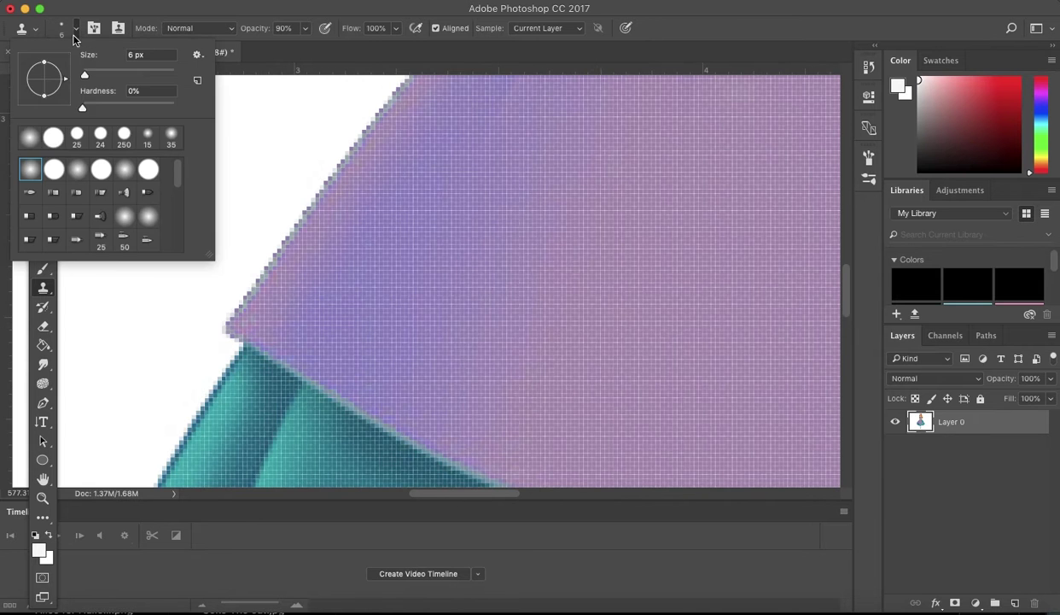
left_click(246, 304)
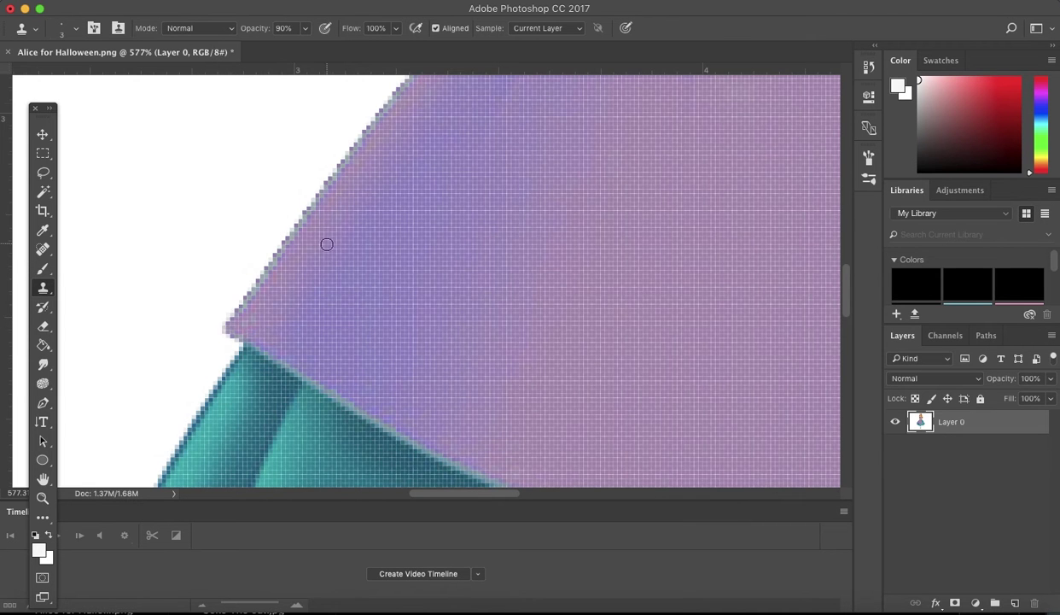
- Clone nearby purple over the white specks along the arms and apron bow
scroll(327, 244, "up", 5)
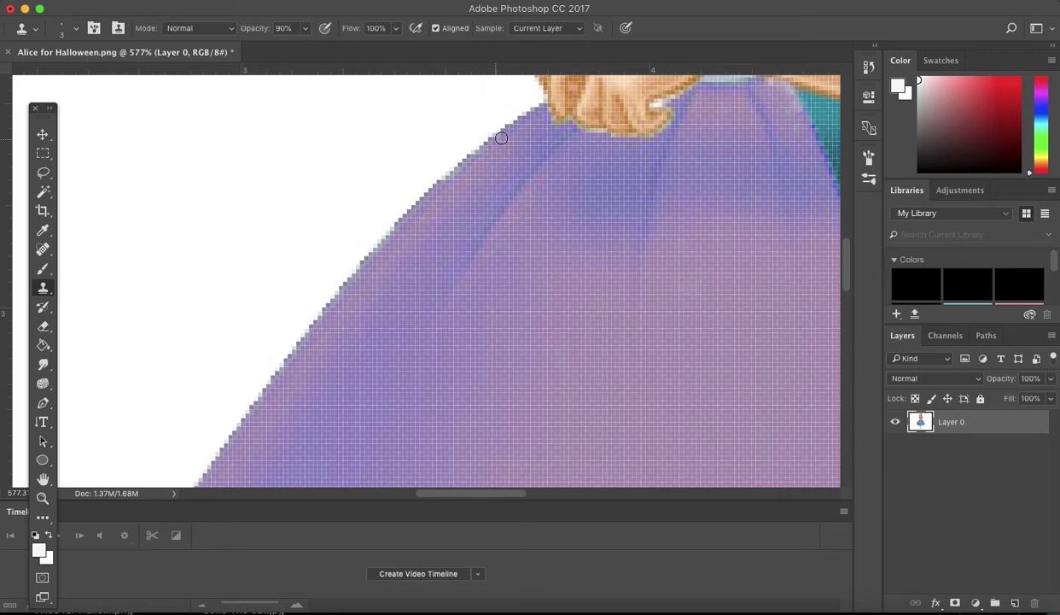
scroll(501, 137, "right", 10)
scroll(468, 139, "up", 5)
scroll(468, 139, "left", 4)
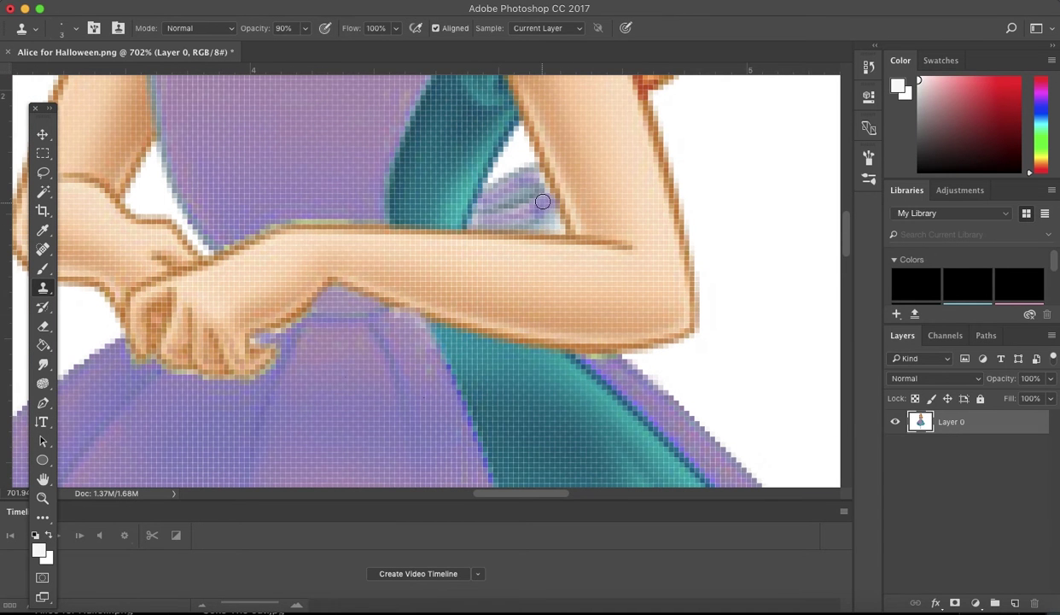
scroll(552, 211, "down", 5)
scroll(575, 213, "down", 2)
scroll(416, 315, "up", 8)
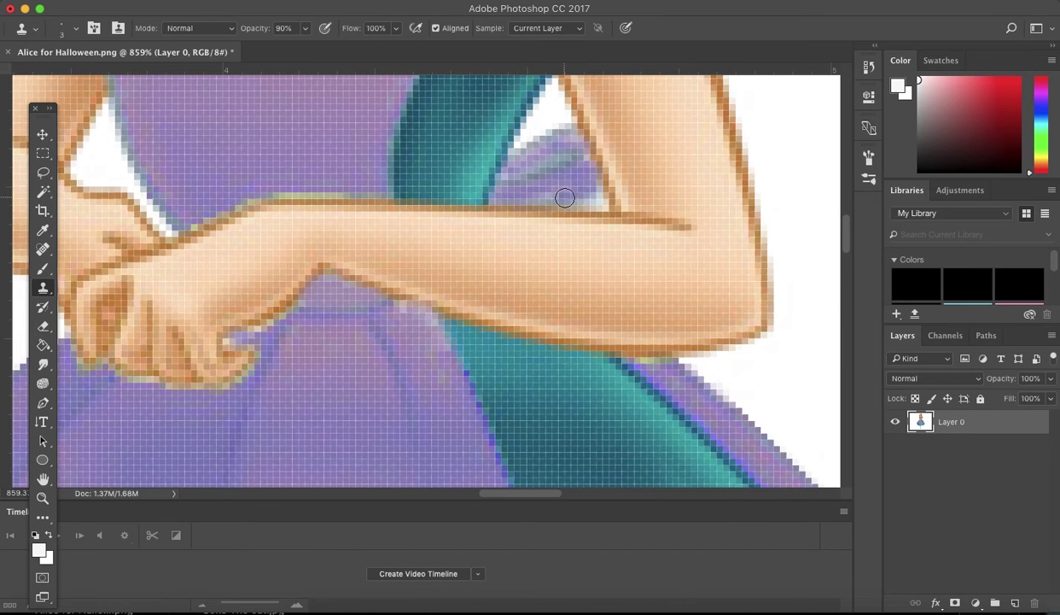
scroll(502, 181, "down", 3)
scroll(514, 178, "down", 2)
scroll(310, 234, "up", 5)
scroll(369, 271, "down", 1)
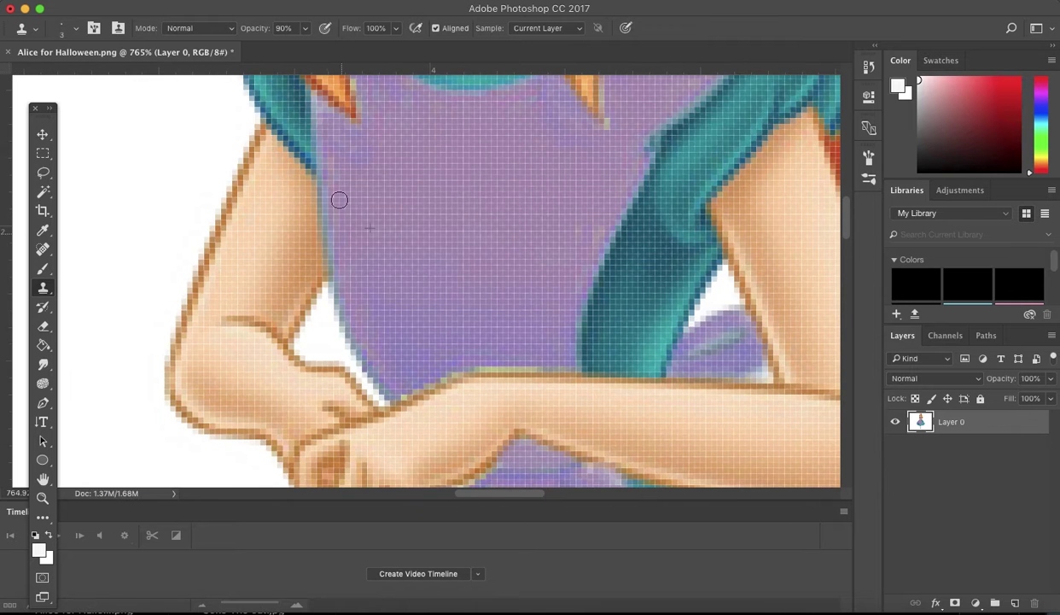
scroll(336, 202, "down", 5)
scroll(533, 284, "up", 3)
scroll(500, 282, "up", 2)
- Switch from the Clone Stamp to the Brush tool and choose a brush tip and size
right_click(43, 268)
left_click(98, 267)
left_click(75, 28)
left_click(75, 28)
scroll(376, 245, "up", 2)
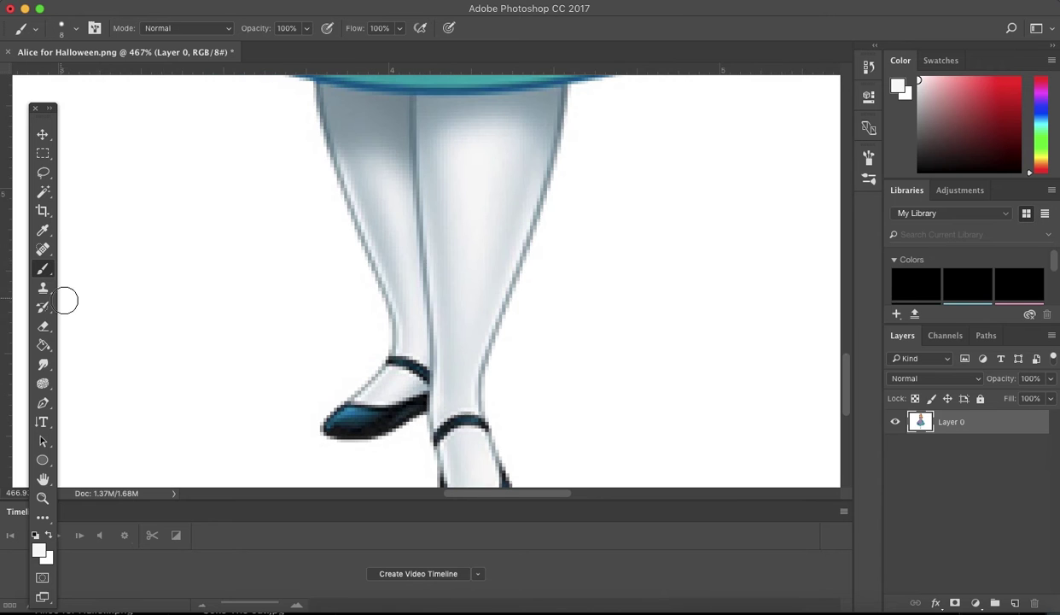
key("F5")
left_click(711, 176)
key("F5")
- Set the foreground colour to purple 75329b
left_click(39, 551)
left_click(466, 250)
left_click_drag(538, 260, 532, 222)
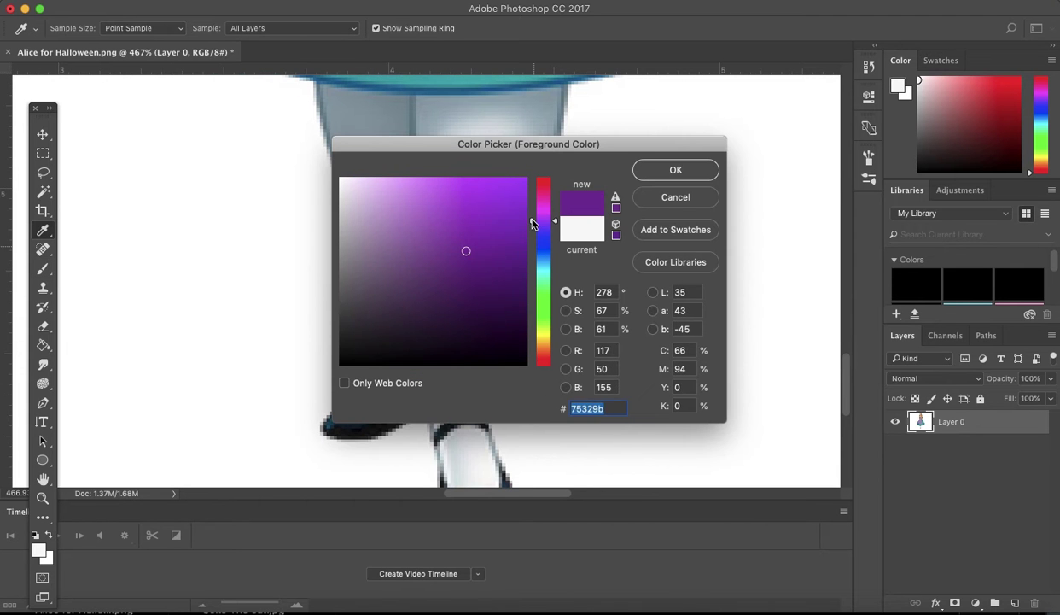
left_click(517, 246)
- Zoom in and paint purple horizontal stripes across the right stocking
key("Return")
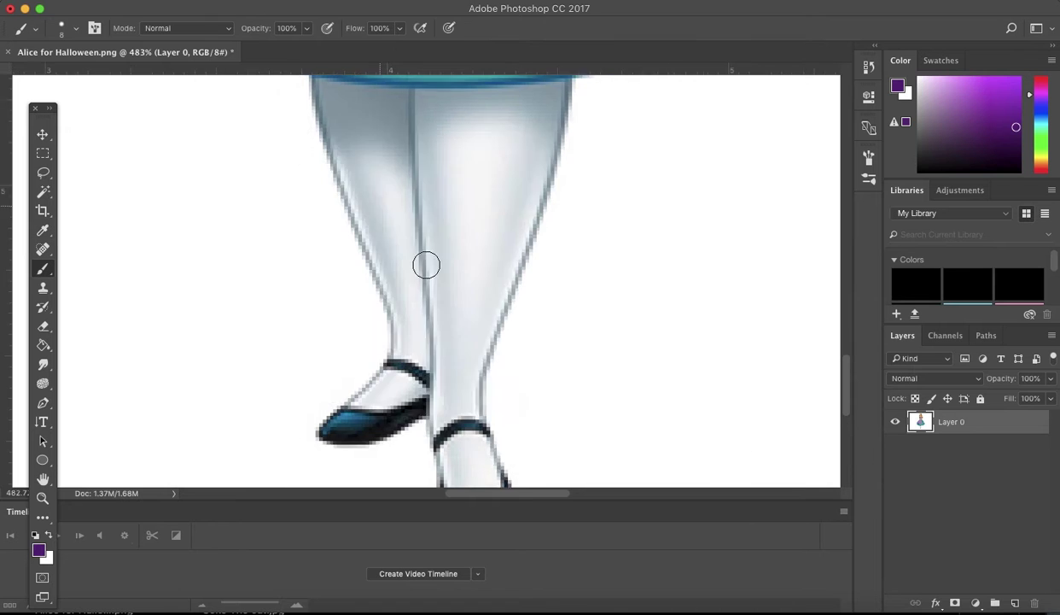
scroll(494, 226, "up", 3)
left_click(419, 241, "shift")
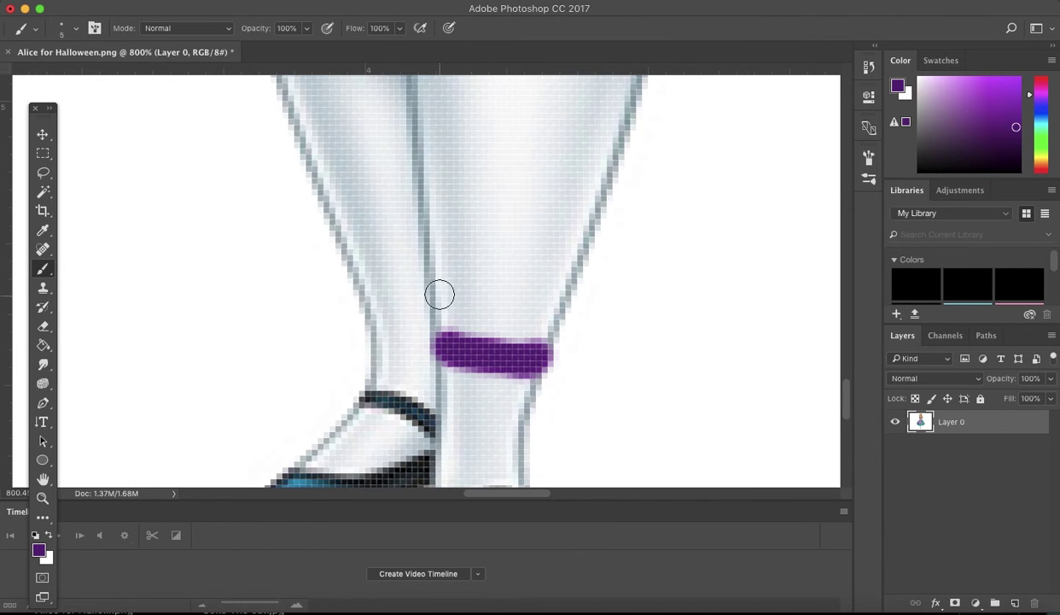
left_click(542, 277, "shift")
left_click_drag(425, 199, 515, 205)
left_click(587, 181, "shift")
scroll(589, 181, "up", 2)
mouse_move(420, 205)
left_mouse_down()
mouse_move(527, 206)
mouse_move(649, 156)
left_mouse_up()
scroll(442, 117, "up", 2)
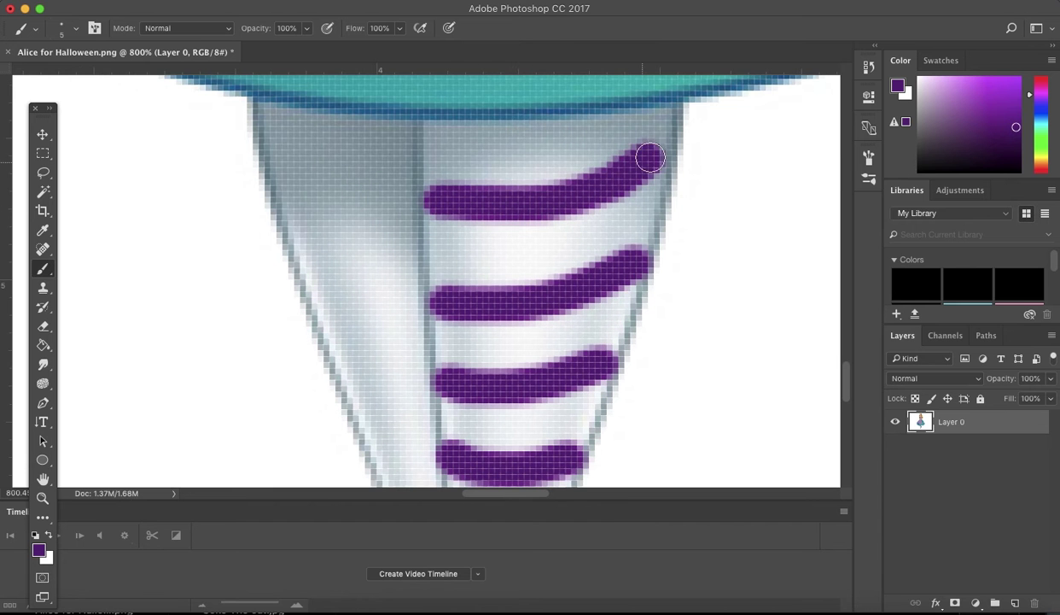
left_click_drag(436, 133, 516, 128)
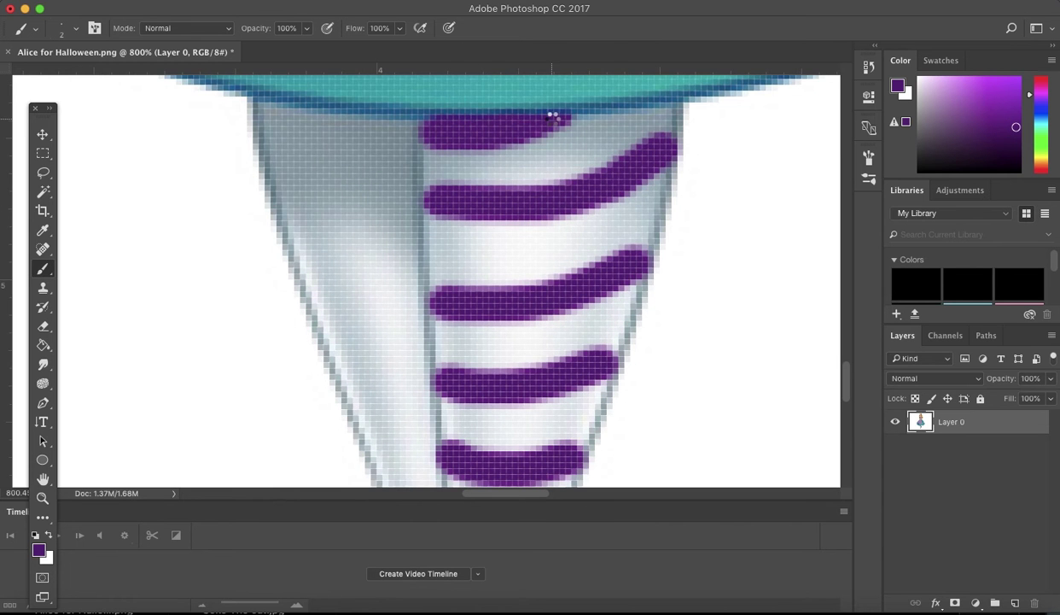
- Paint purple horizontal stripes up the left stocking to the dress hem
scroll(490, 224, "down", 5)
scroll(490, 225, "up", 5)
scroll(392, 201, "up", 2)
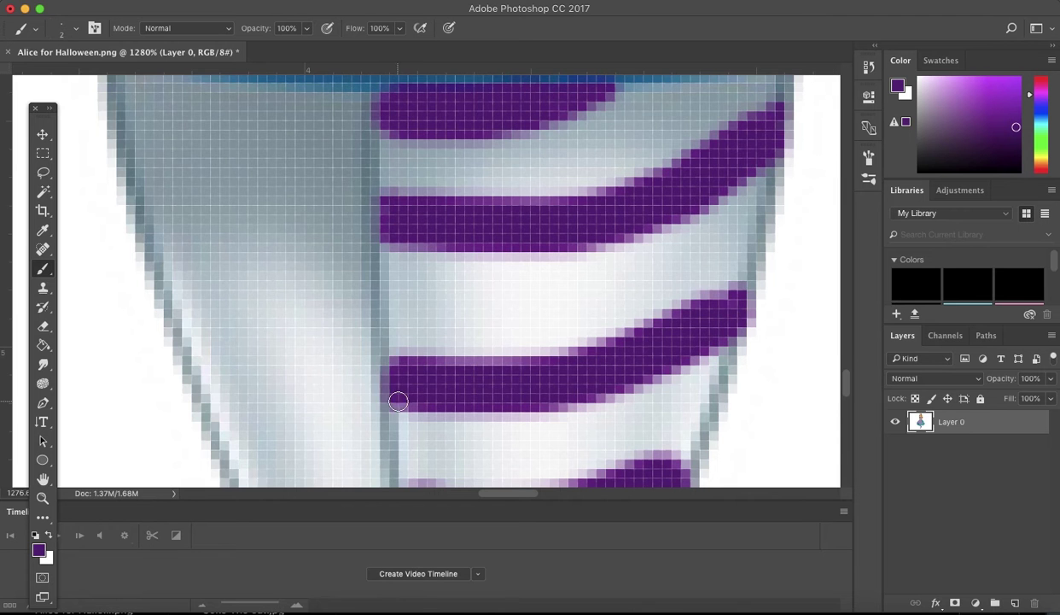
scroll(398, 401, "down", 3)
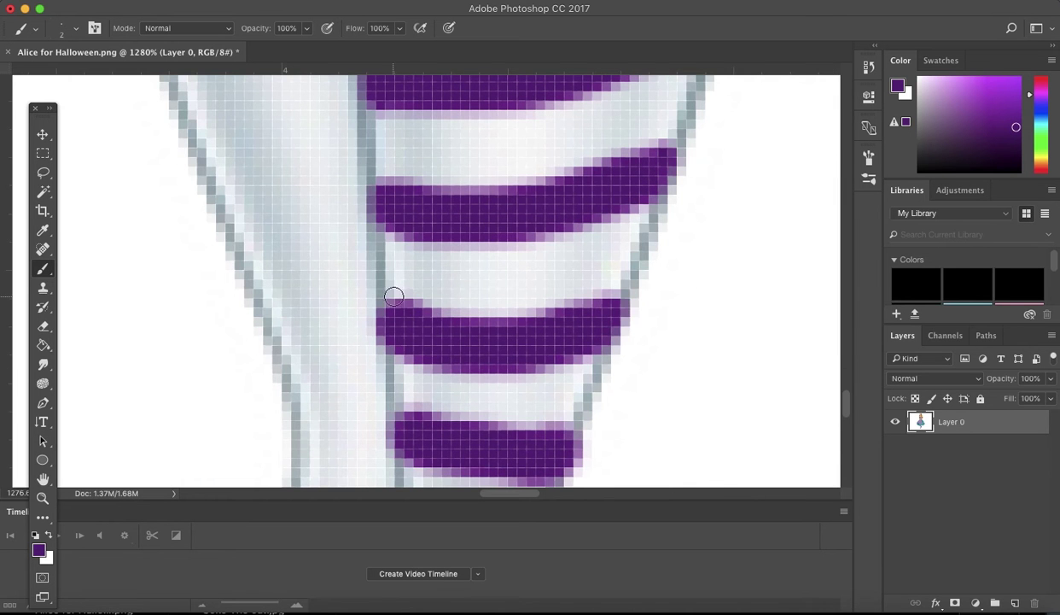
scroll(393, 296, "down", 3)
scroll(578, 267, "down", 3)
scroll(577, 267, "down", 1)
scroll(306, 390, "up", 3)
scroll(352, 322, "up", 2)
scroll(433, 244, "up", 1)
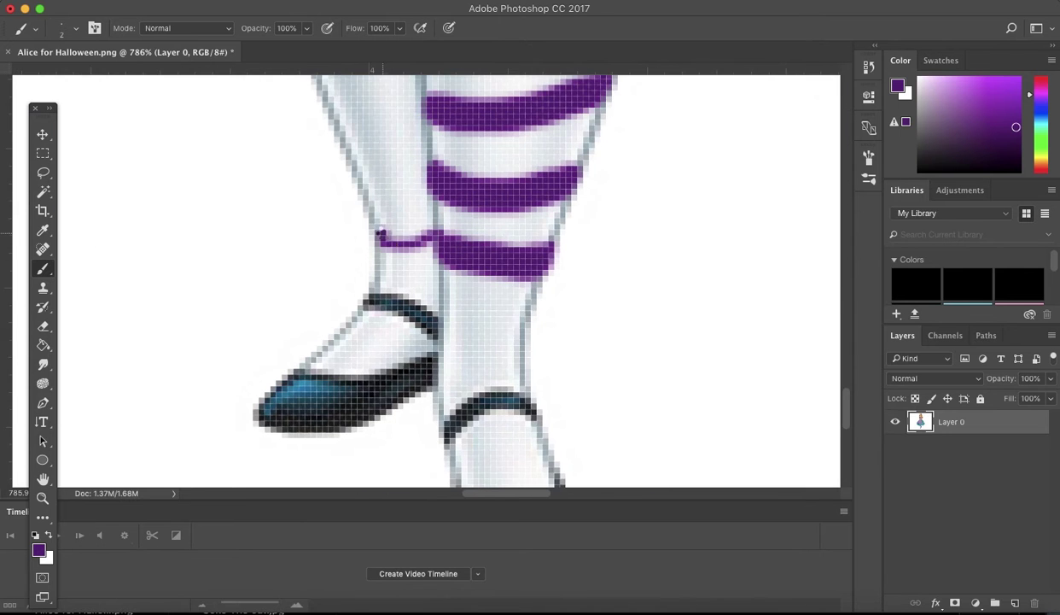
scroll(402, 232, "up", 2)
scroll(410, 171, "up", 1)
left_click_drag(414, 133, 320, 145)
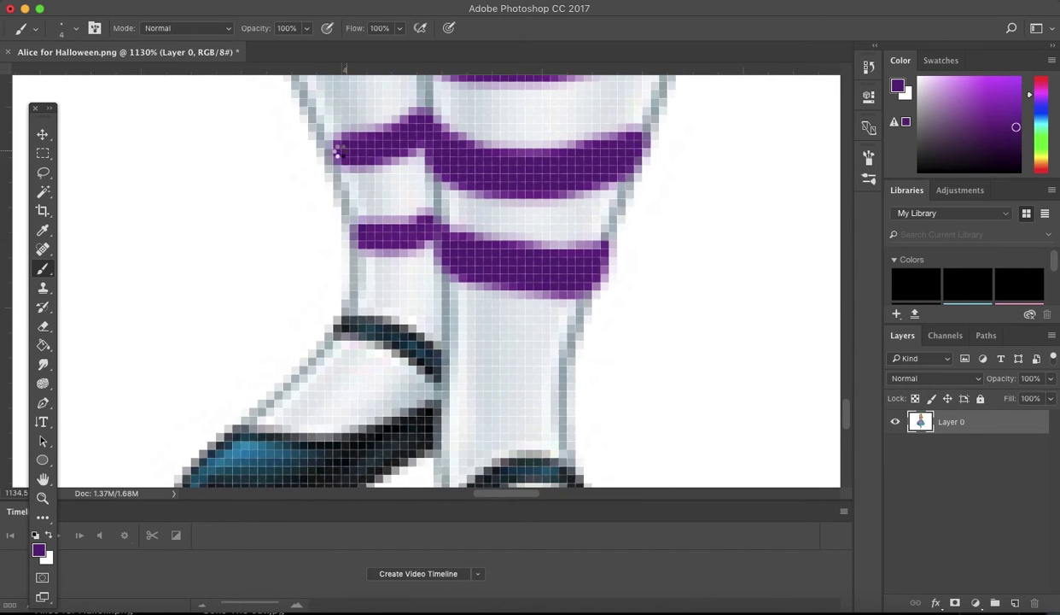
scroll(412, 192, "up", 2)
left_click_drag(411, 192, 303, 205)
scroll(303, 205, "up", 2)
left_click_drag(389, 153, 260, 204)
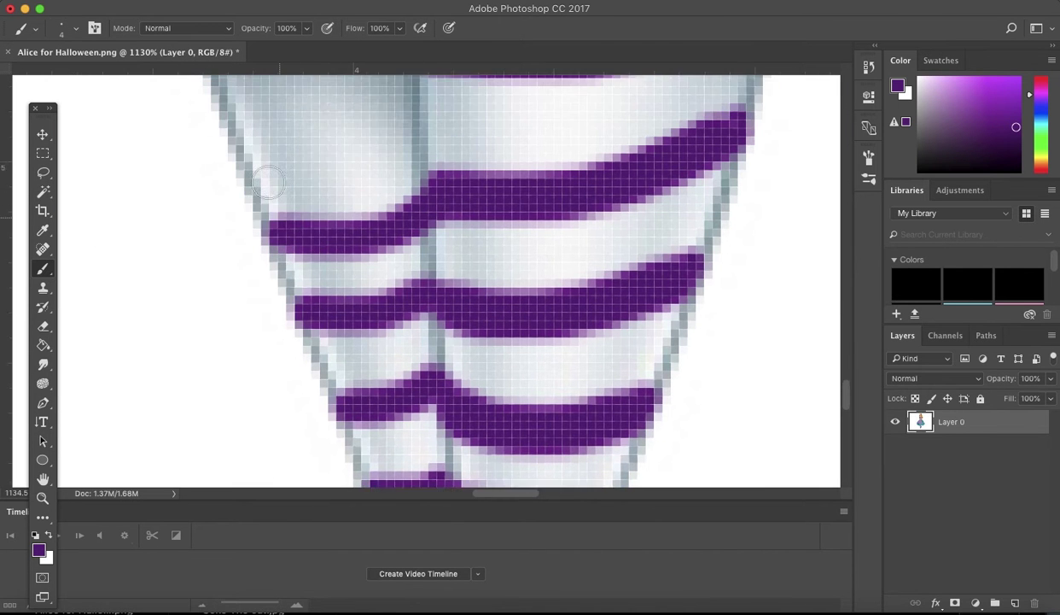
scroll(282, 192, "up", 2)
left_click_drag(423, 128, 302, 167)
scroll(301, 167, "up", 2)
left_click_drag(411, 137, 240, 184)
scroll(239, 183, "up", 3)
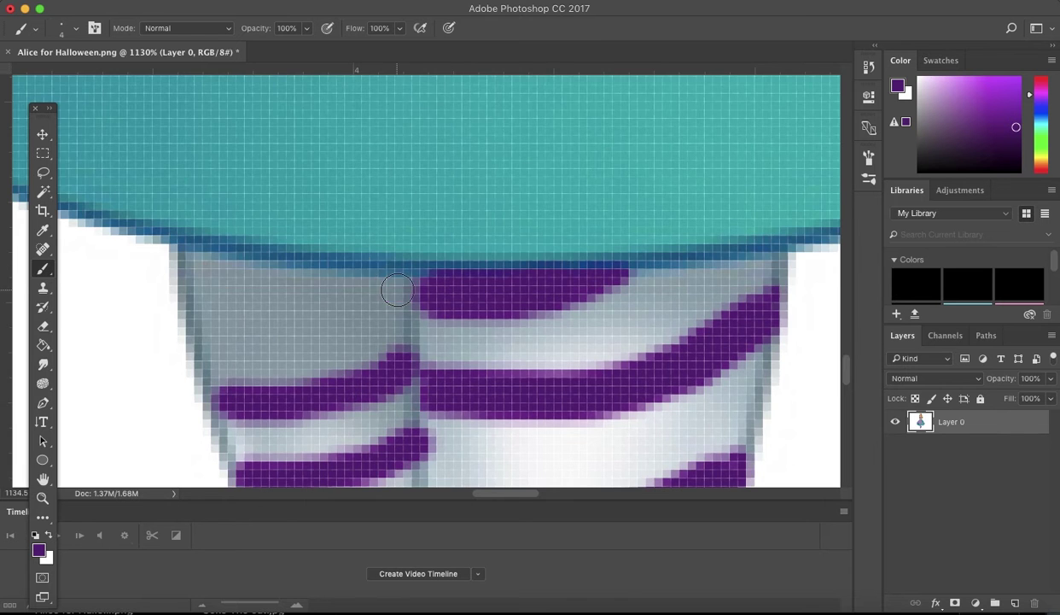
left_click_drag(403, 275, 221, 303)
scroll(192, 293, "down", 5)
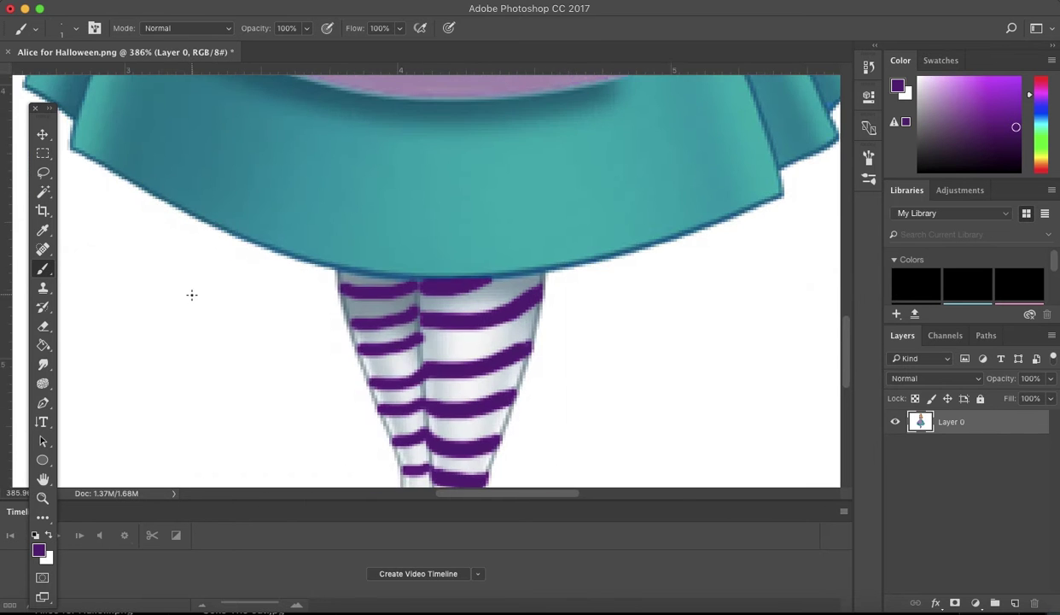
scroll(192, 296, "up", 5)
scroll(280, 233, "up", 1)
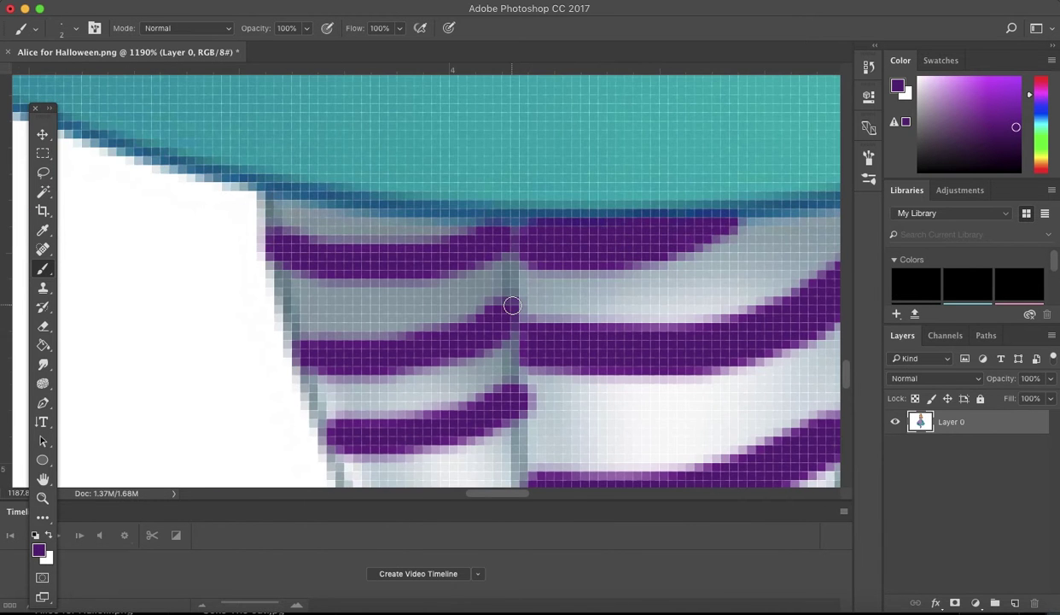
scroll(512, 305, "down", 2)
scroll(331, 307, "down", 2)
scroll(353, 265, "down", 2)
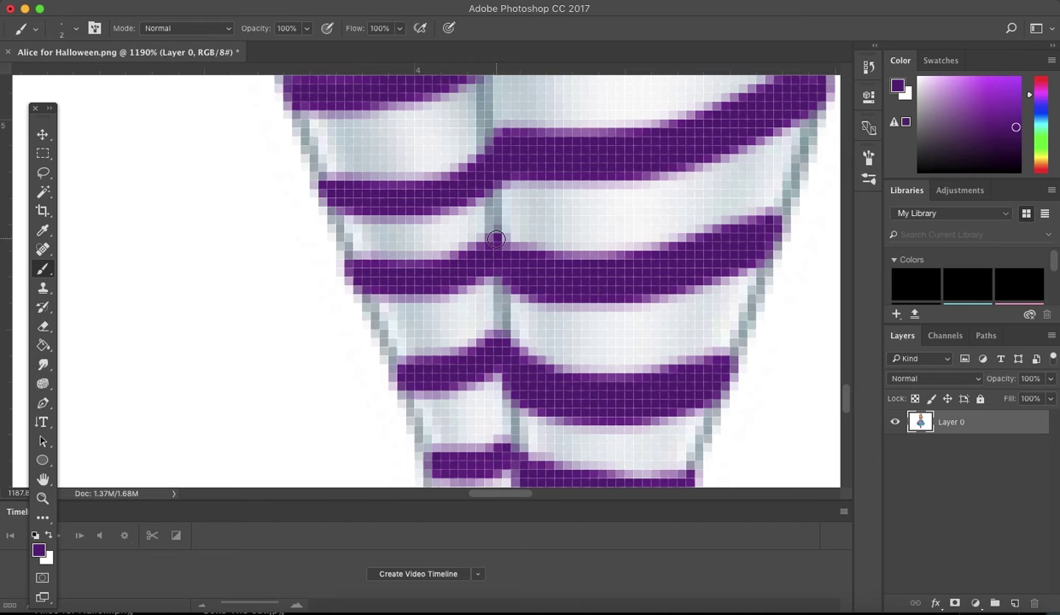
scroll(380, 241, "down", 2)
scroll(477, 339, "down", 5)
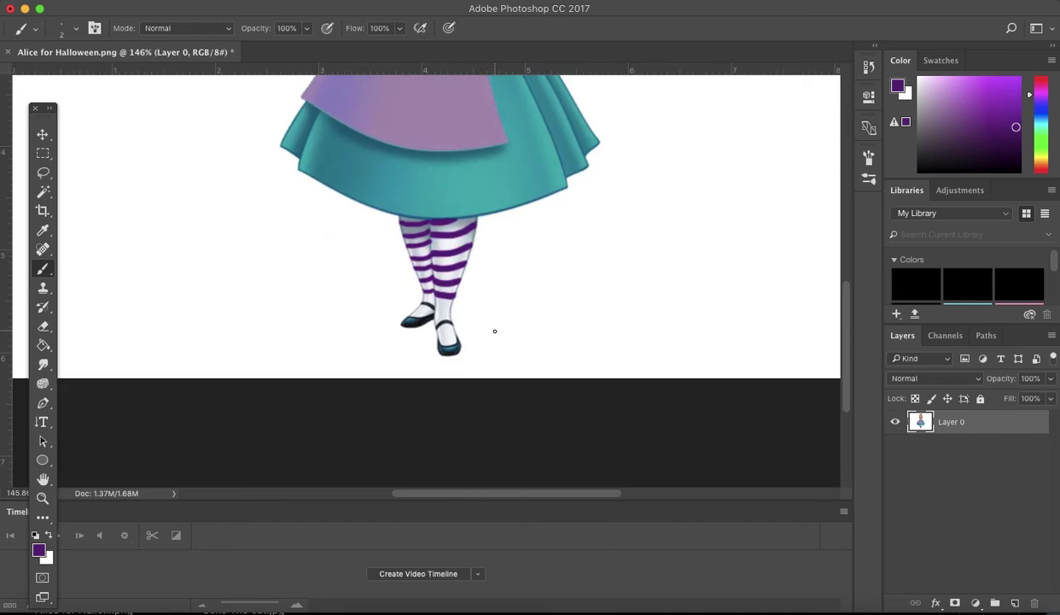
scroll(494, 331, "up", 3)
scroll(461, 404, "up", 3)
- Set the foreground colour to black in the Color Picker
scroll(521, 243, "down", 5)
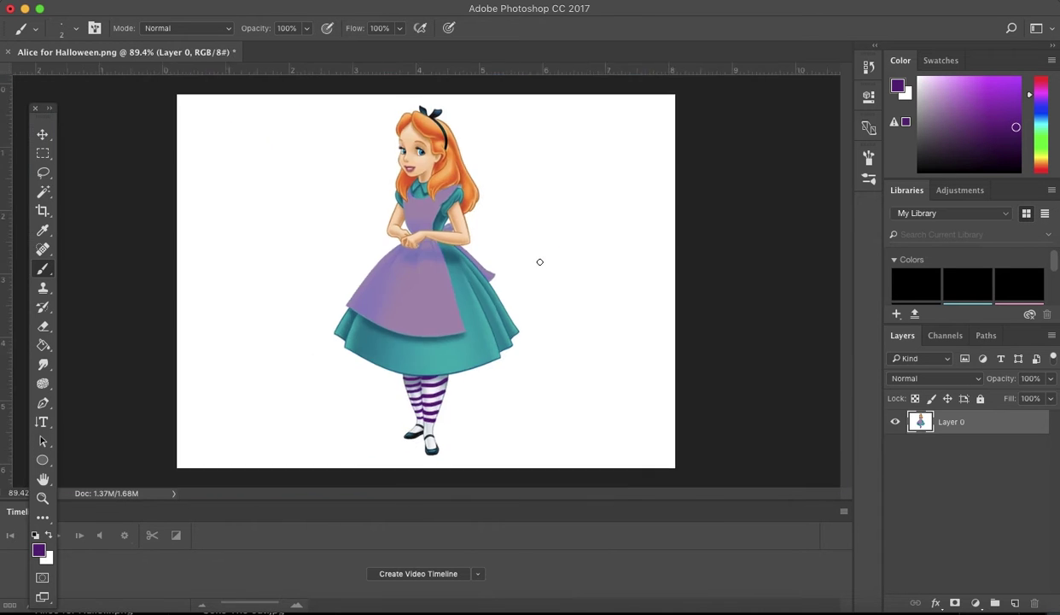
scroll(414, 156, "up", 4)
scroll(353, 246, "up", 3)
left_click(40, 551)
left_click(674, 169)
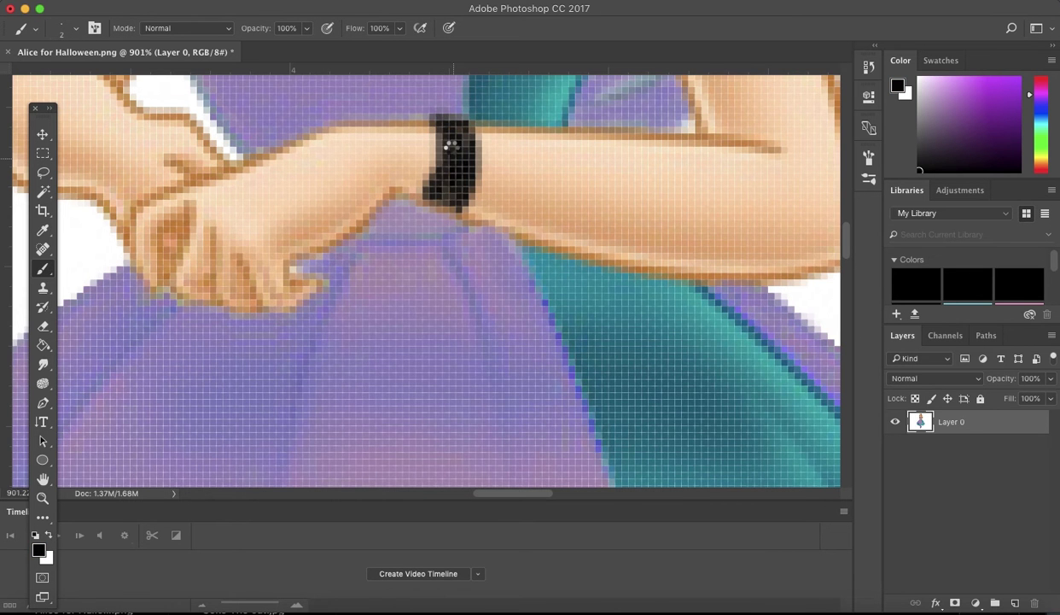
- Pick a darker red foreground colour and switch back to the Brush tool
scroll(445, 183, "down", 5)
scroll(444, 177, "up", 4)
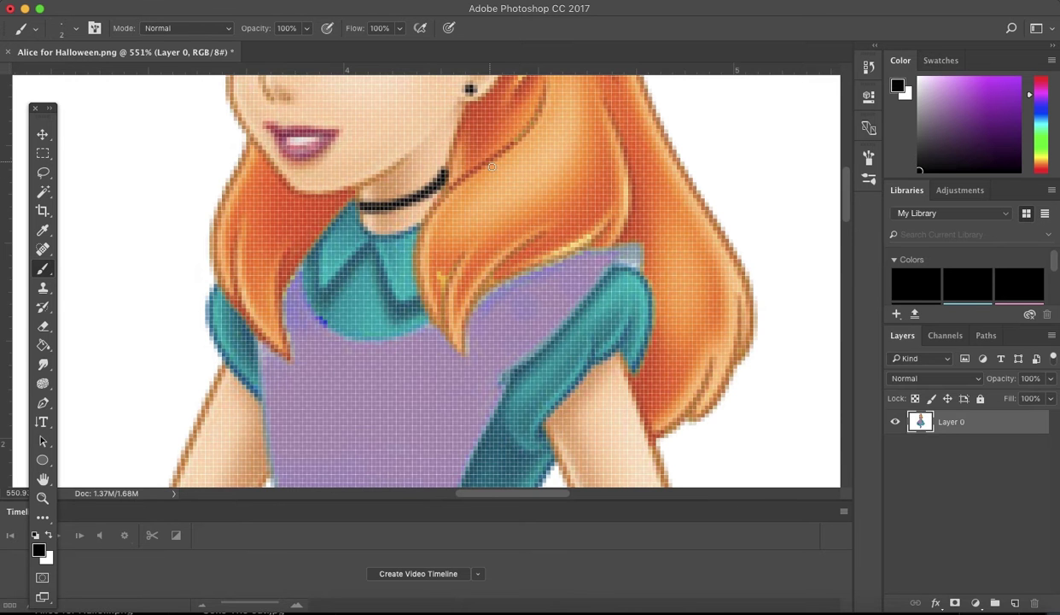
scroll(492, 166, "down", 5)
scroll(390, 301, "up", 4)
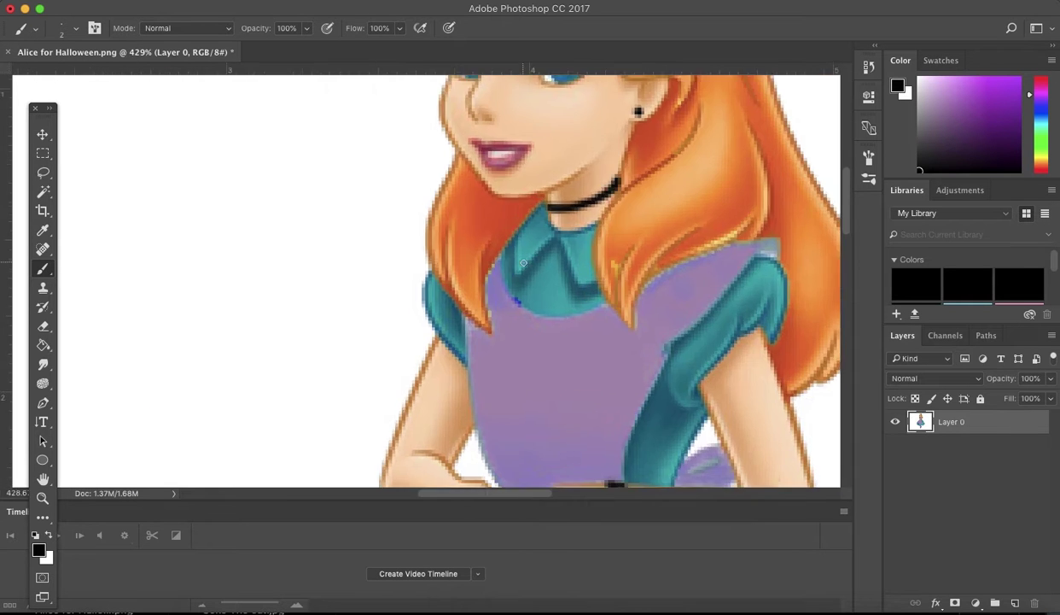
scroll(523, 262, "up", 3)
left_click(38, 551)
left_click_drag(544, 219, 544, 362)
left_click(427, 340)
key("Return")
scroll(303, 267, "up", 3)
key("p")
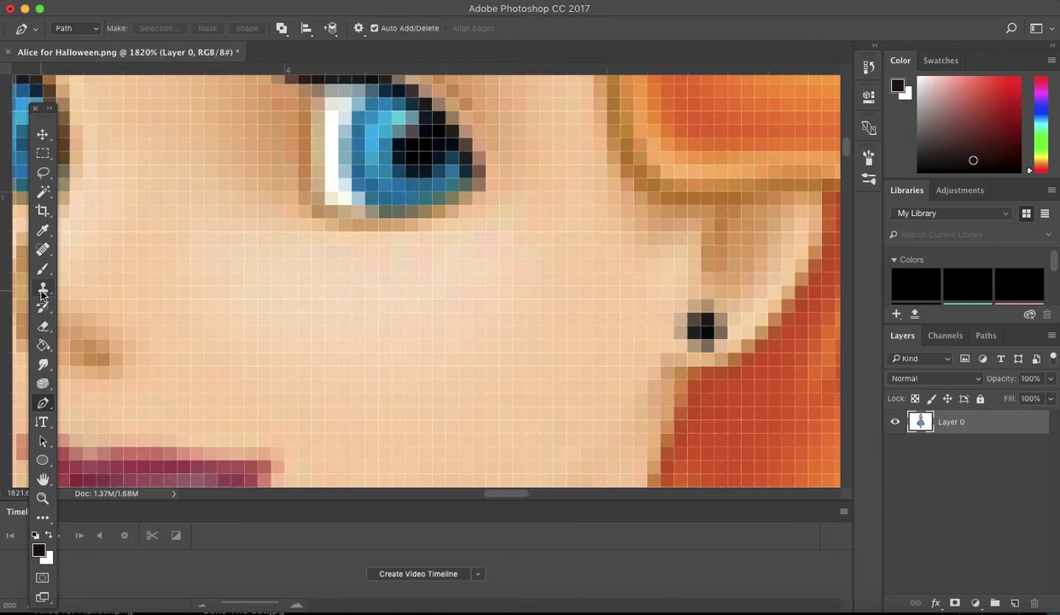
key("b")
scroll(320, 184, "down", 1)
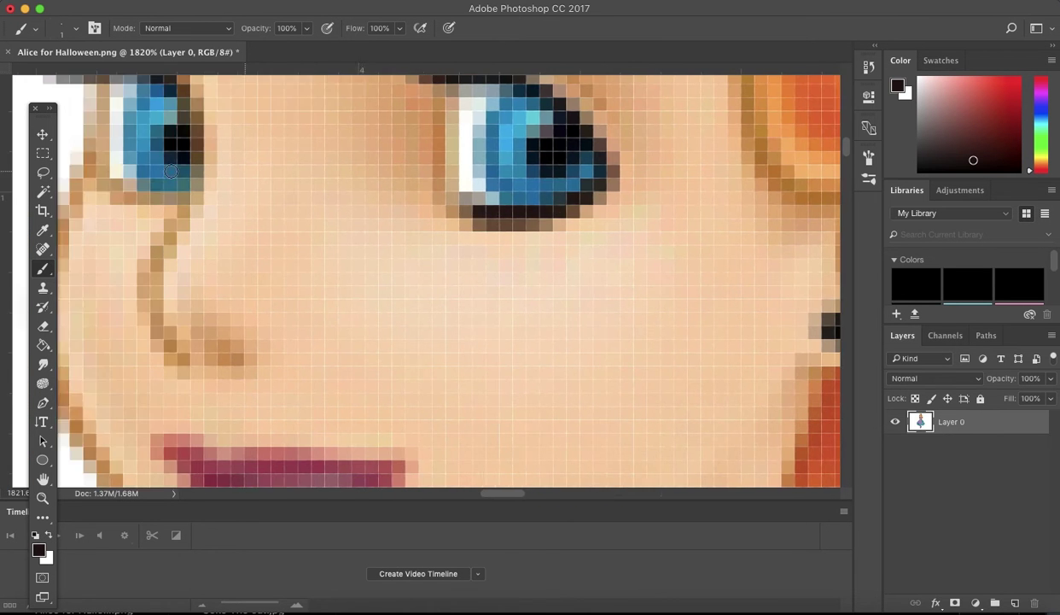
scroll(309, 173, "down", 1)
scroll(314, 176, "down", 1)
scroll(314, 176, "down", 3)
- Set the foreground colour to reddish #b74839 and the brush size to 5 px
scroll(314, 176, "down", 3)
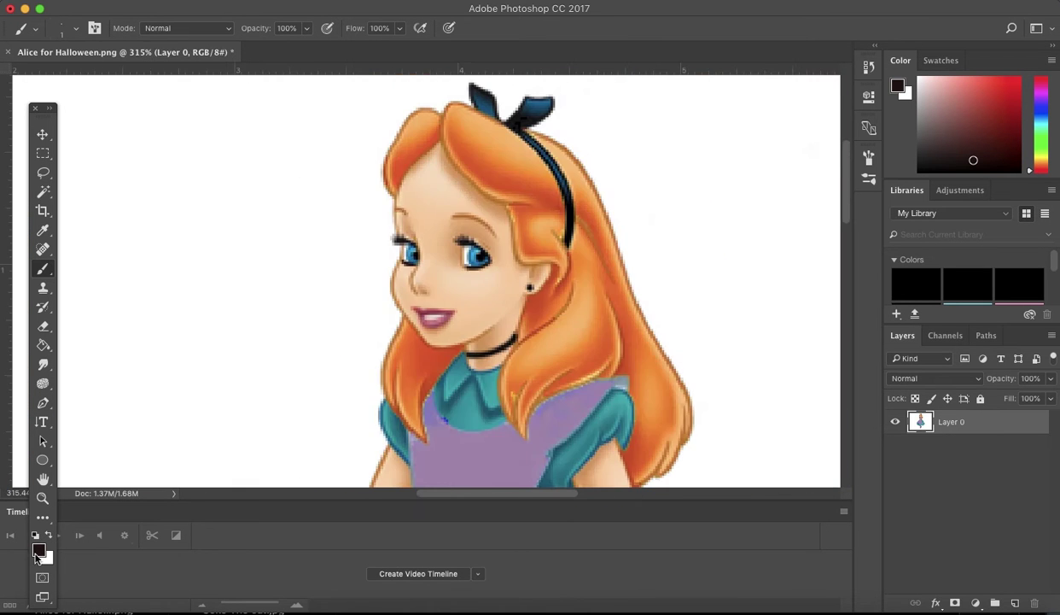
left_click(39, 550)
left_click(457, 189)
left_click(467, 230)
left_click(675, 169)
left_click(34, 28)
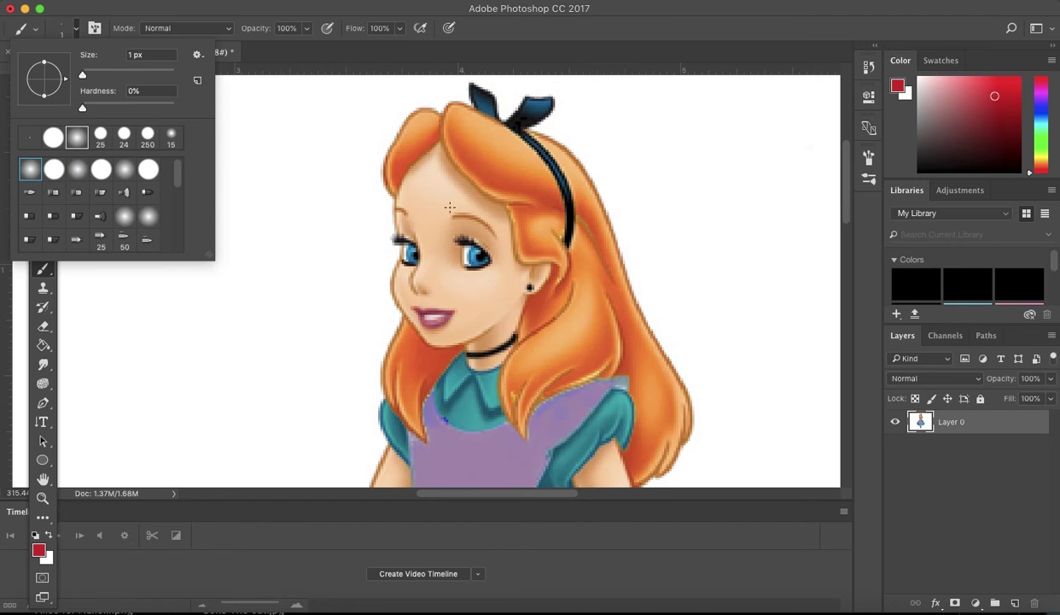
scroll(521, 150, "up", 3)
scroll(521, 149, "down", 1)
key("F5")
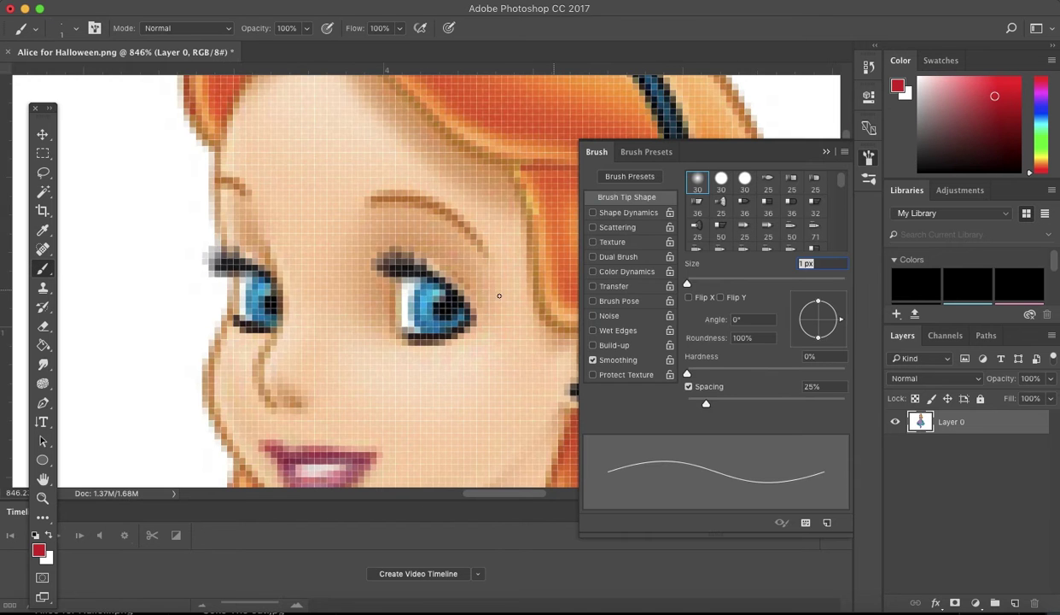
type("30")
key("Return")
type("5")
key("Return")
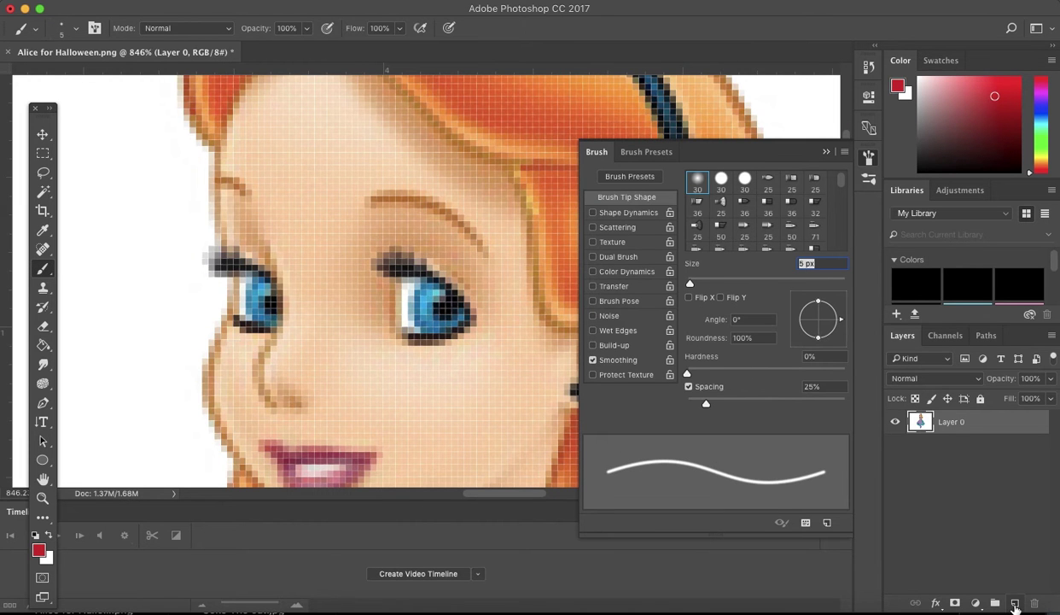
- On a new layer, paint red eyeshadow over both of Alice's eyelids
left_click(1015, 602)
left_click_drag(392, 252, 433, 253)
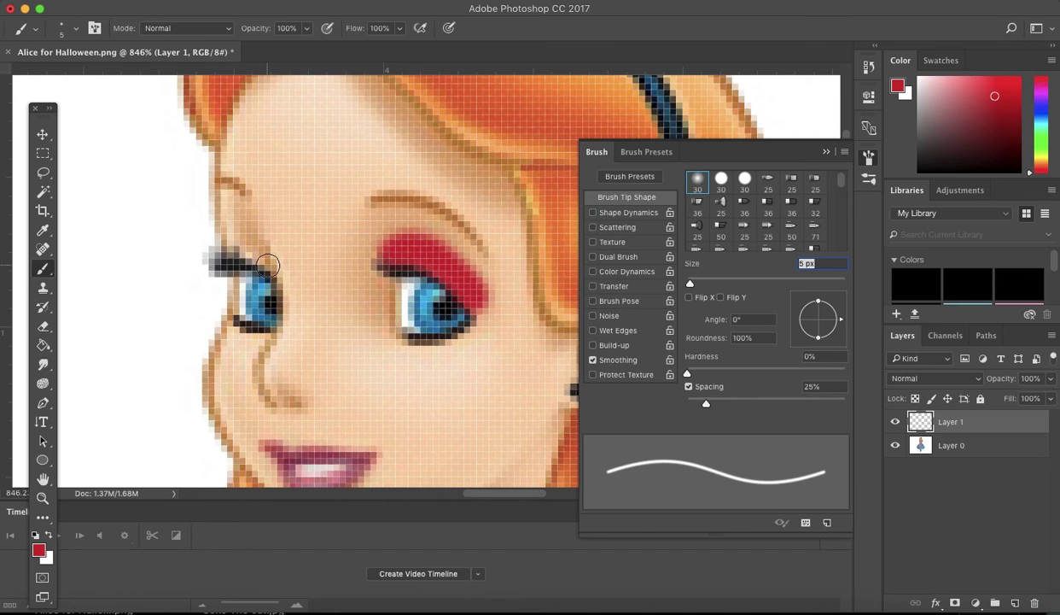
left_click_drag(215, 249, 271, 256)
key("F5")
left_click(1052, 335)
key("Escape")
- Give the eyeshadow layer Linear Burn blending at 47% opacity
left_click(935, 379)
left_click(908, 419)
left_click(935, 378)
left_click(914, 395)
scroll(479, 293, "down", 3)
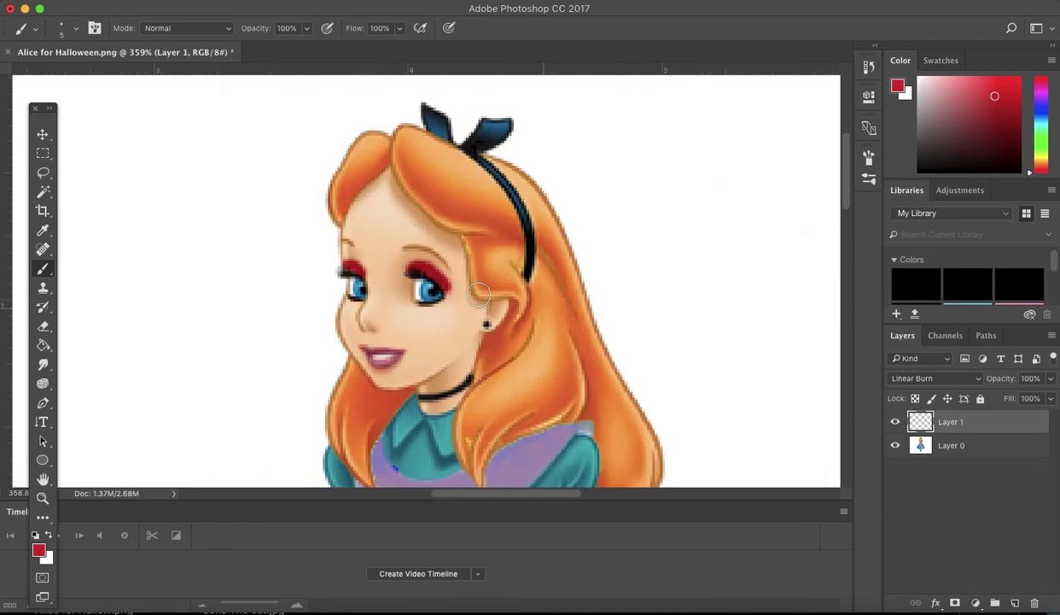
scroll(479, 293, "down", 3)
scroll(358, 86, "up", 1)
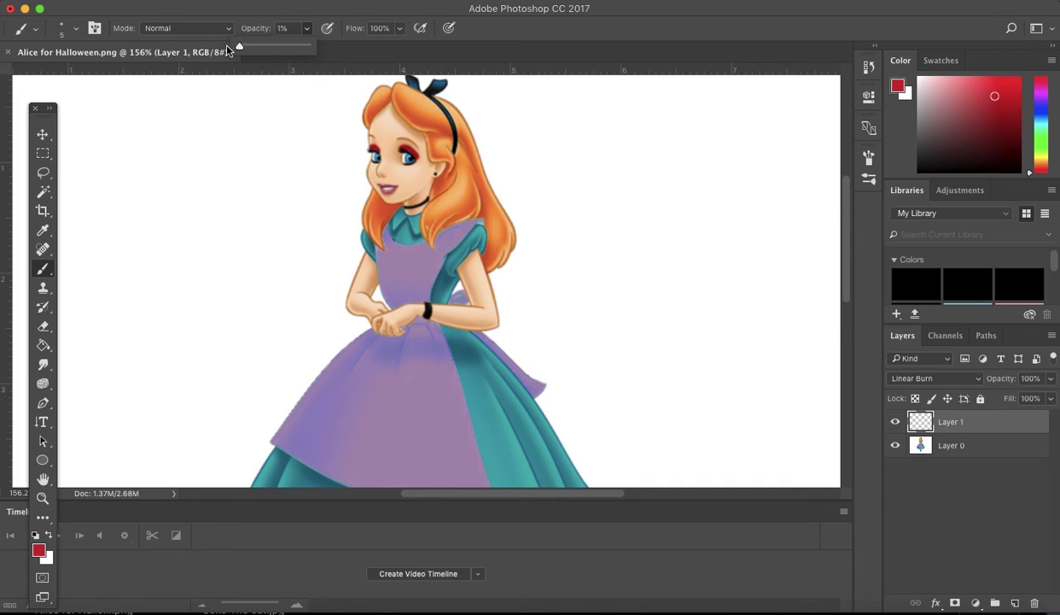
left_click_drag(1052, 379, 1028, 402)
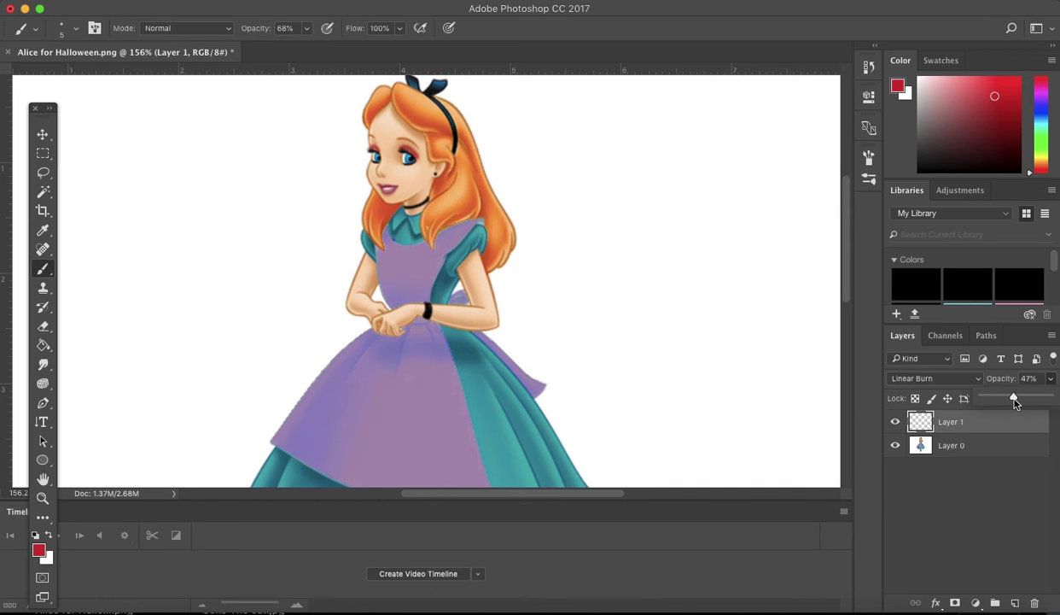
left_click(306, 29)
left_click_drag(303, 49, 327, 49)
- Zoom into the face and set the brush colour to very dark red #320505
scroll(395, 186, "up", 3)
scroll(395, 186, "up", 5)
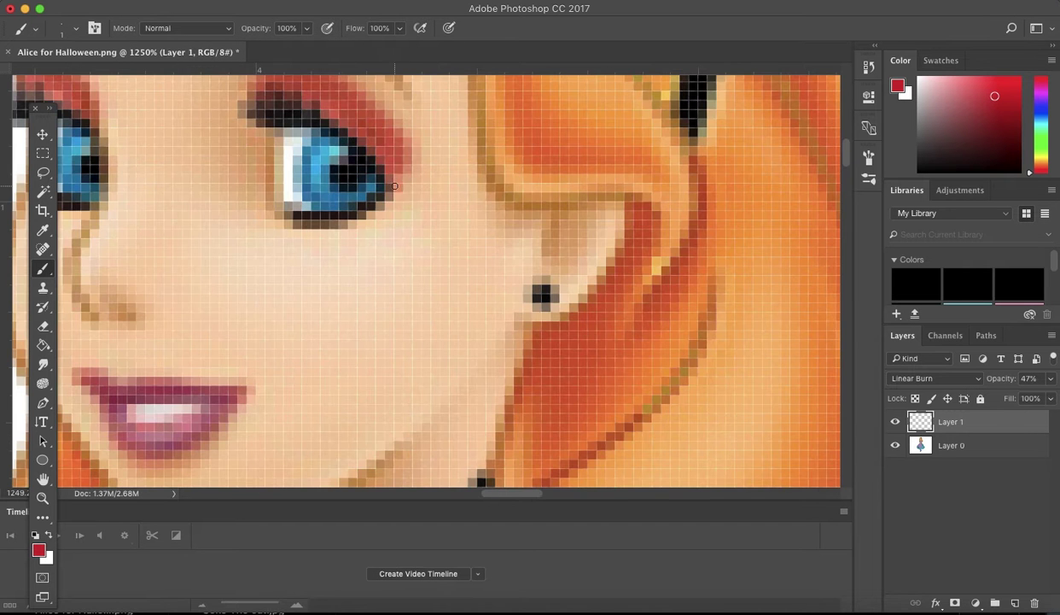
scroll(296, 221, "down", 2)
scroll(256, 239, "down", 2)
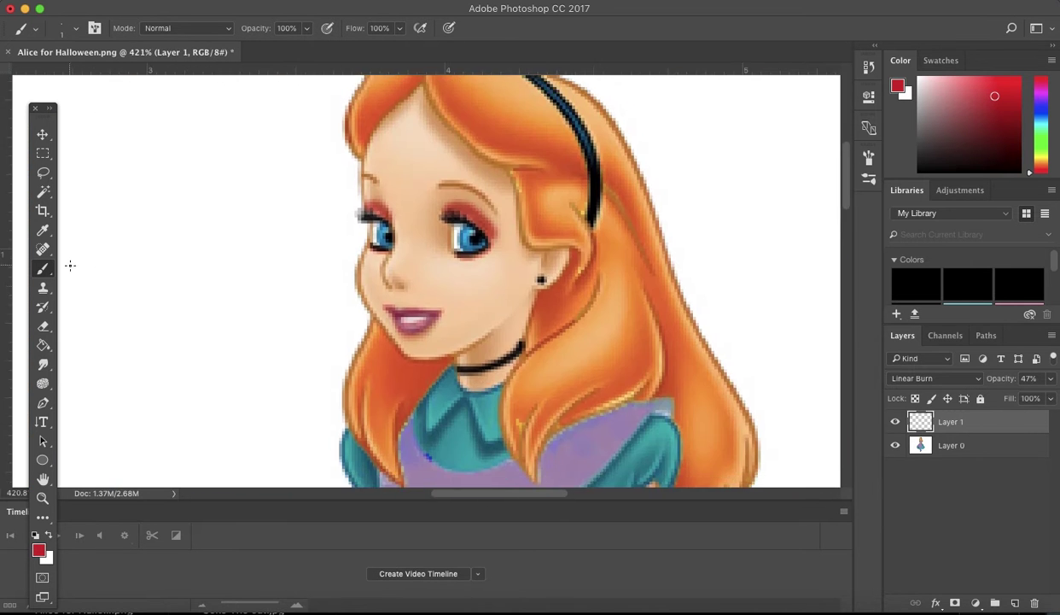
scroll(529, 294, "down", 4)
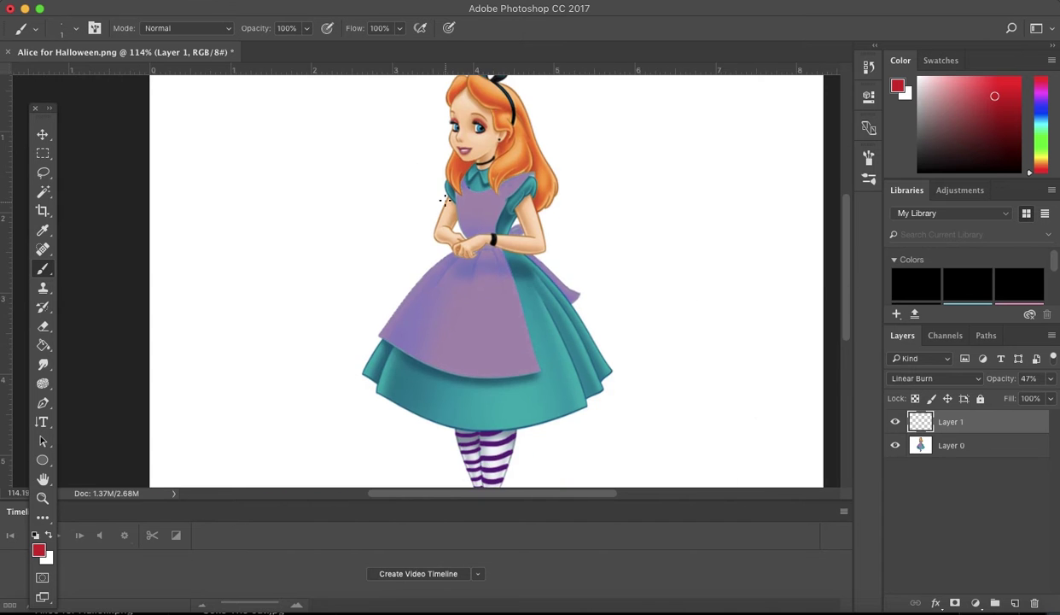
scroll(442, 194, "up", 1)
scroll(444, 198, "up", 1)
scroll(440, 170, "up", 2)
scroll(546, 222, "up", 2)
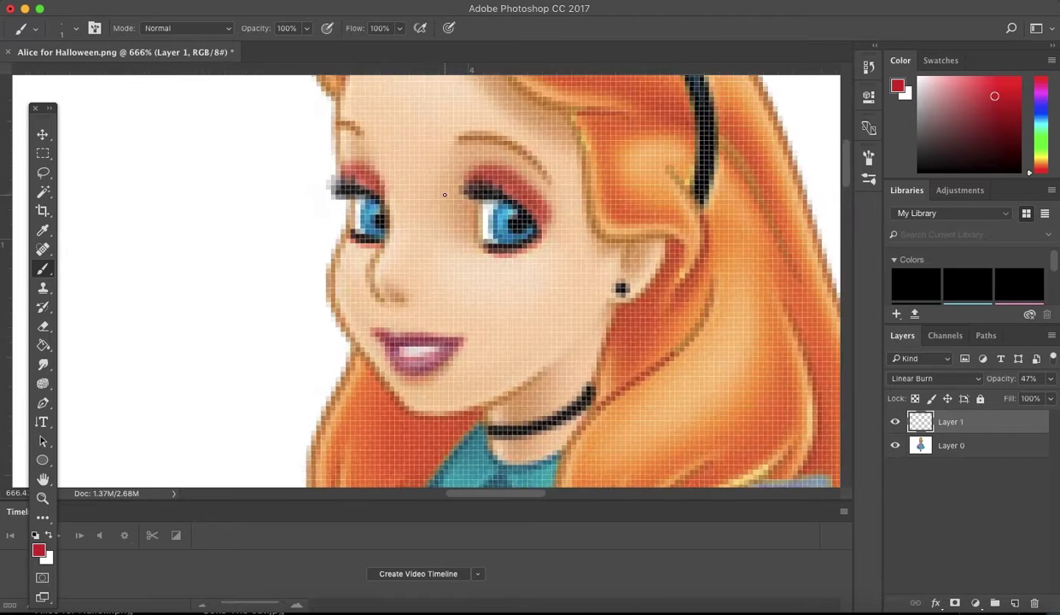
scroll(564, 241, "up", 1)
scroll(481, 267, "up", 3)
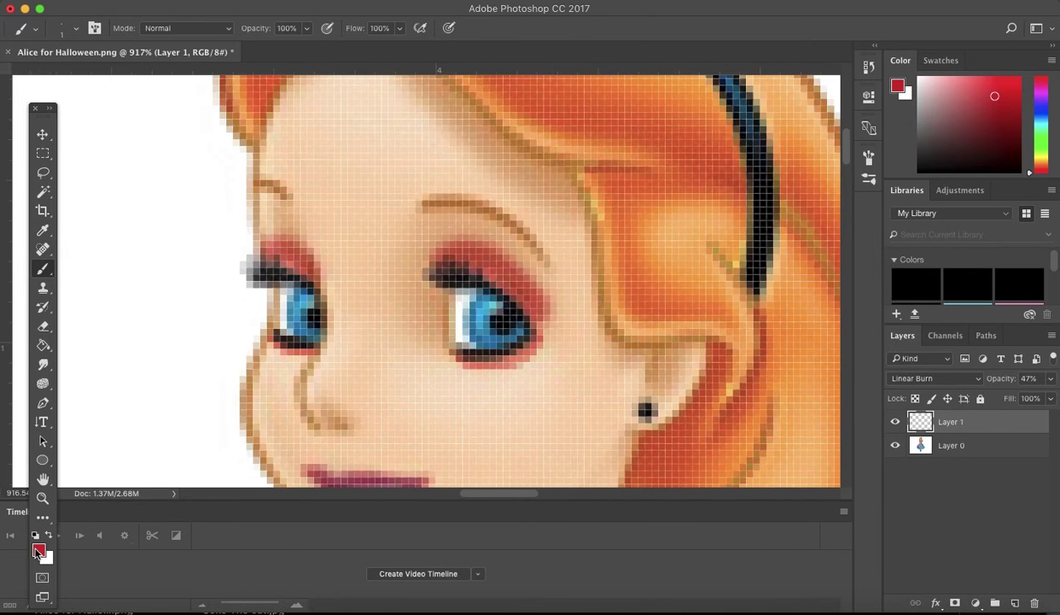
left_click(38, 550)
left_click(508, 327)
left_click(674, 164)
key("b")
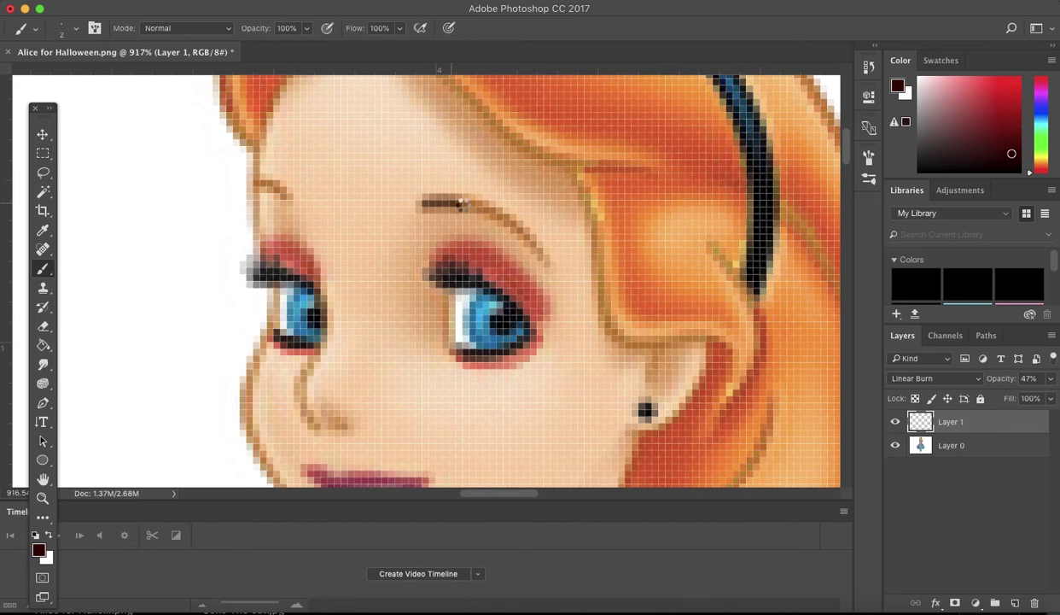
- Move the view around the face, then fit the whole image in the window
scroll(411, 289, "down", 4)
scroll(421, 296, "down", 2)
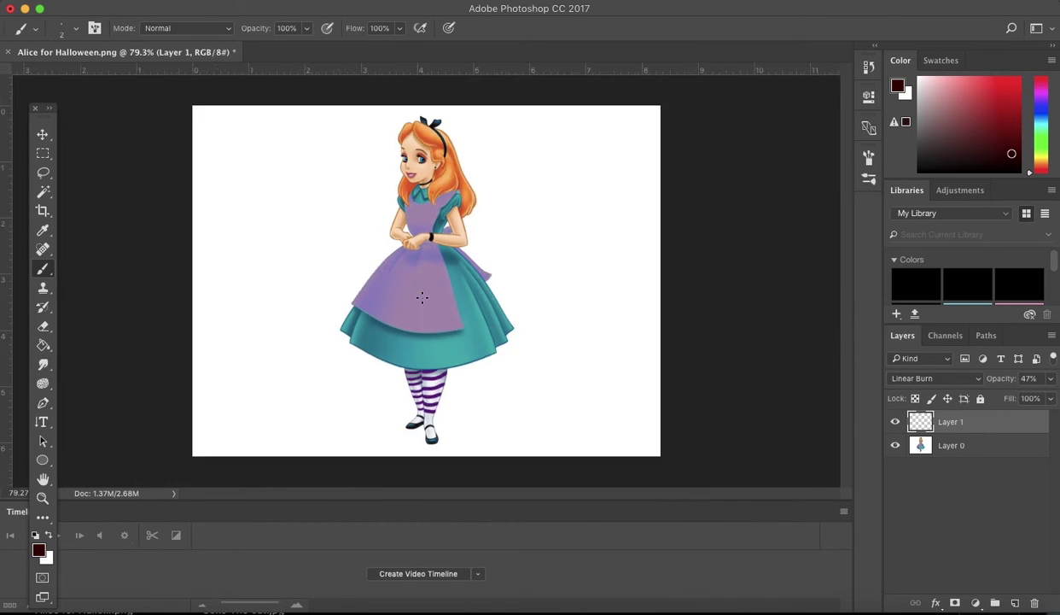
scroll(421, 295, "up", 2)
scroll(421, 297, "down", 3)
key("ctrl+0")
- Save the image as Alice for Halloween.psd with maximum compatibility
key("v")
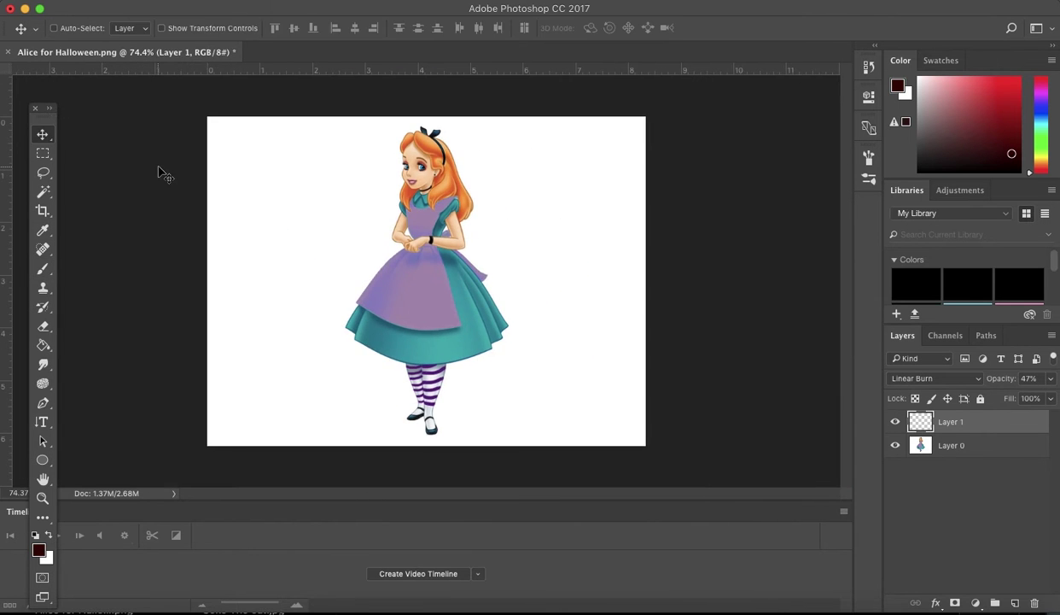
key("ctrl+shift+s")
left_click(803, 597)
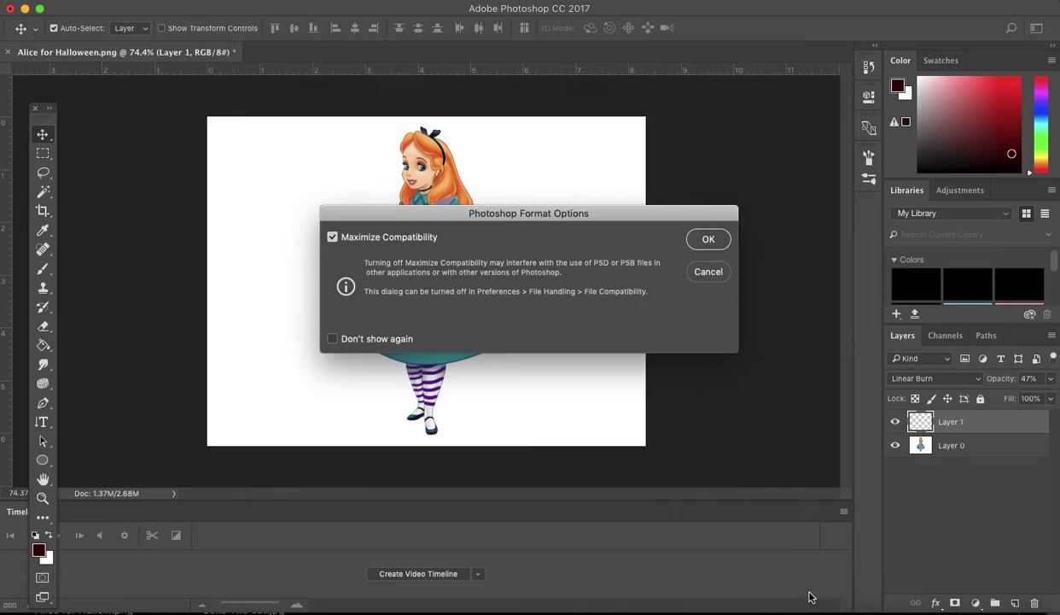
left_click(703, 239)
- Add Layer 2 beneath Layer 0 and select the white background on Layer 0
scroll(404, 172, "up", 2)
scroll(414, 158, "up", 1)
left_click(1015, 603)
left_click_drag(947, 422, 948, 470)
left_click(43, 192)
left_click(598, 250)
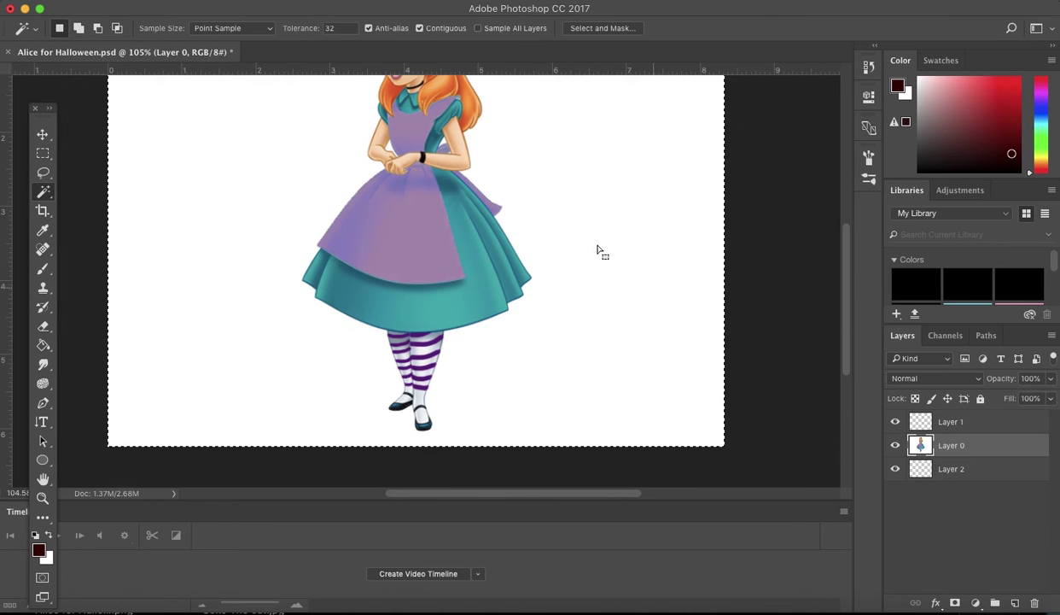
scroll(589, 243, "up", 2)
key("ctrl+0")
key("ctrl+minus")
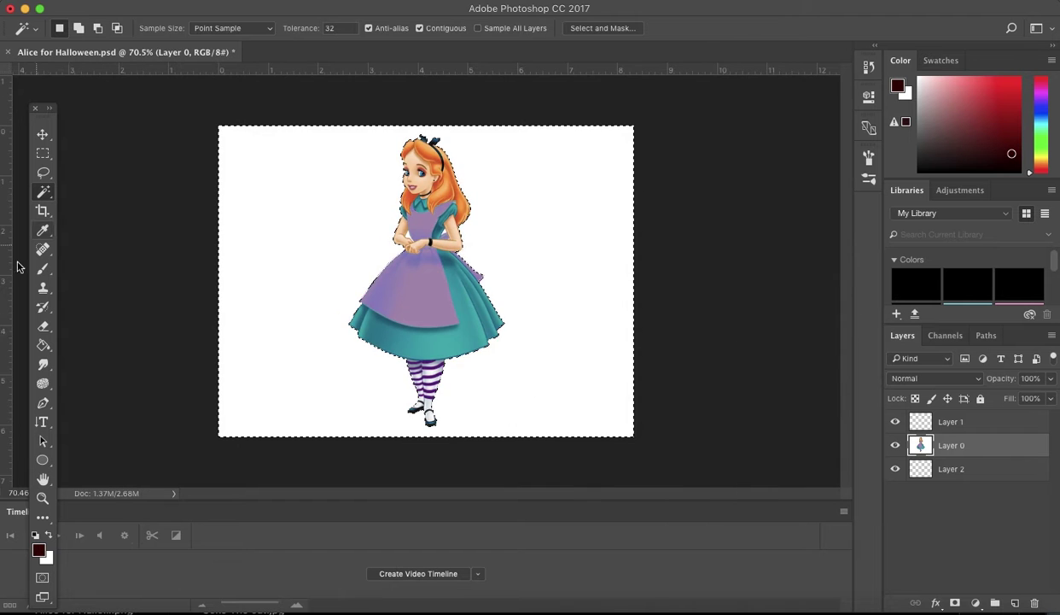
- Paint the selected background orange-red with the brush
left_click(43, 268)
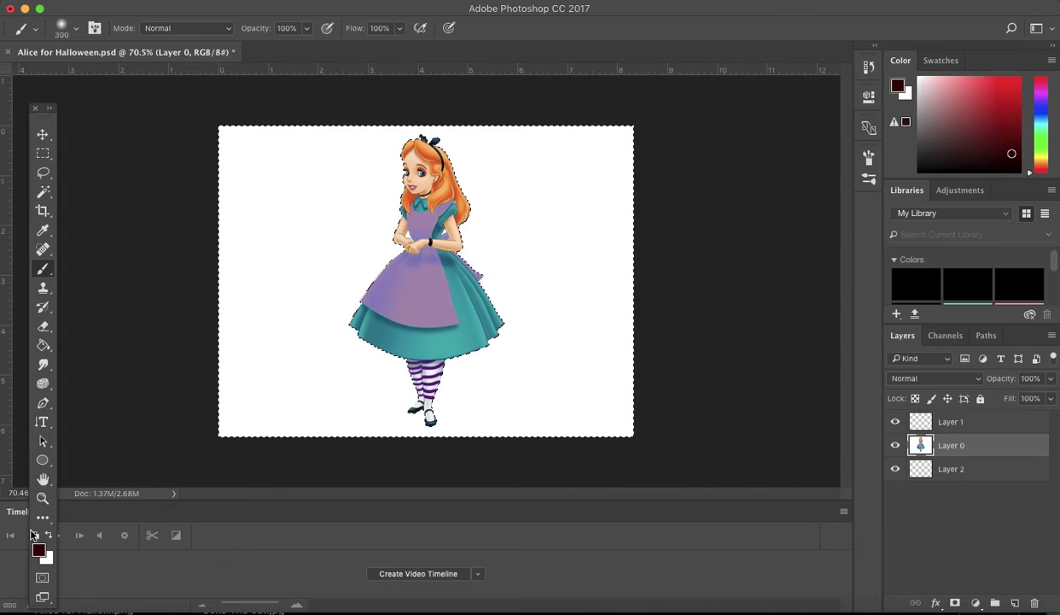
left_click(38, 549)
left_click(542, 341)
left_click(519, 211)
left_click(672, 168)
mouse_move(240, 385)
left_mouse_down()
mouse_move(275, 248)
mouse_move(634, 421)
mouse_move(307, 338)
left_mouse_up()
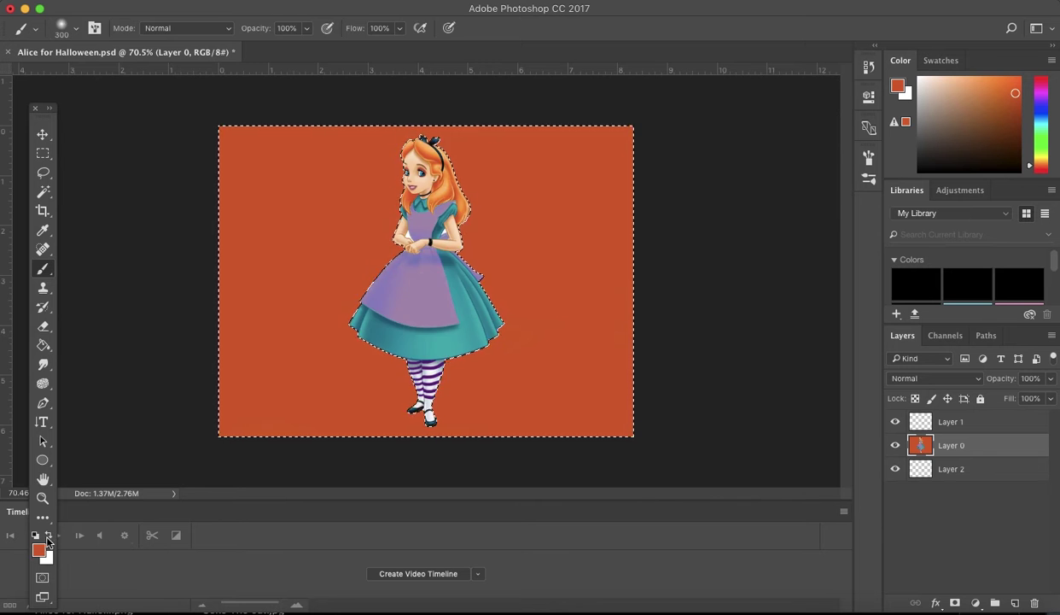
- Darken the bottom edge of the background with dark brown, then deselect
left_click(37, 549)
left_click(524, 308)
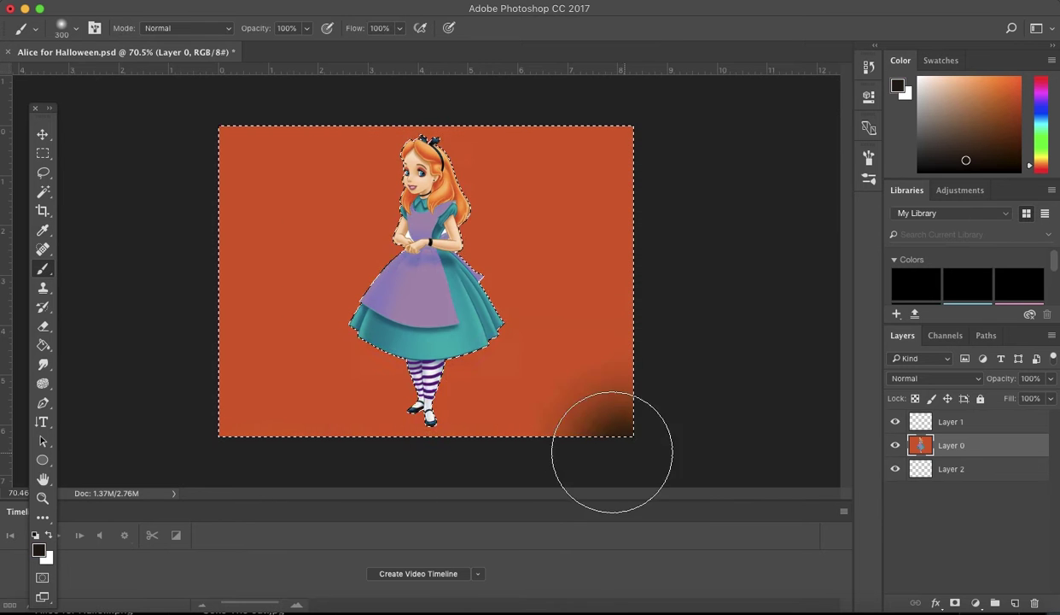
left_click_drag(623, 410, 222, 401)
key("ctrl+d")
- Filter the Layers panel by colour and check Layer 2 and Layer 1
key("v")
scroll(279, 235, "up", 3)
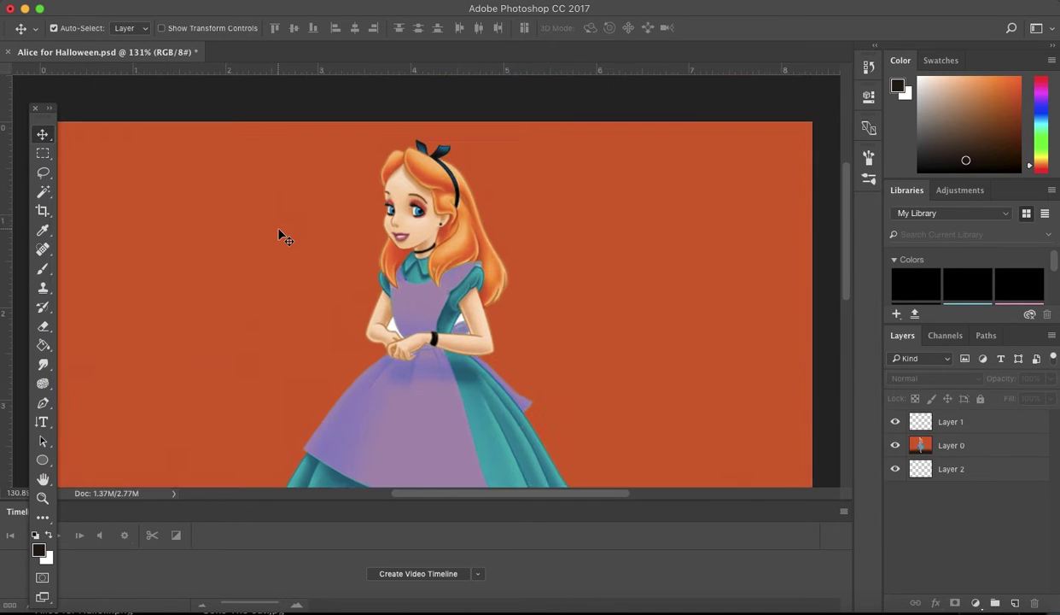
left_click(922, 358)
left_click(906, 433)
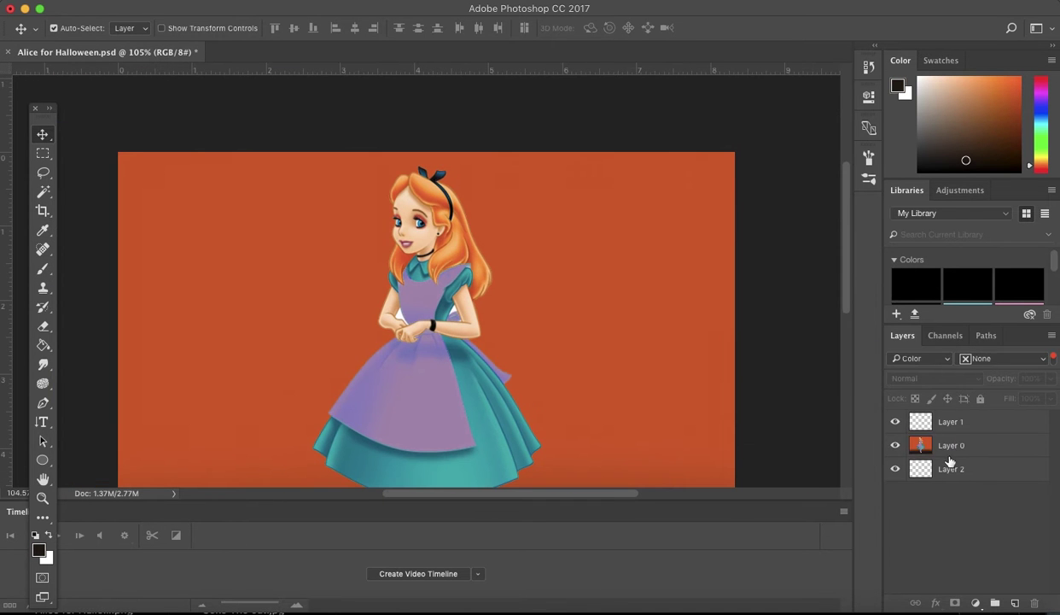
left_click(950, 461)
scroll(712, 424, "down", 3)
left_click(956, 423)
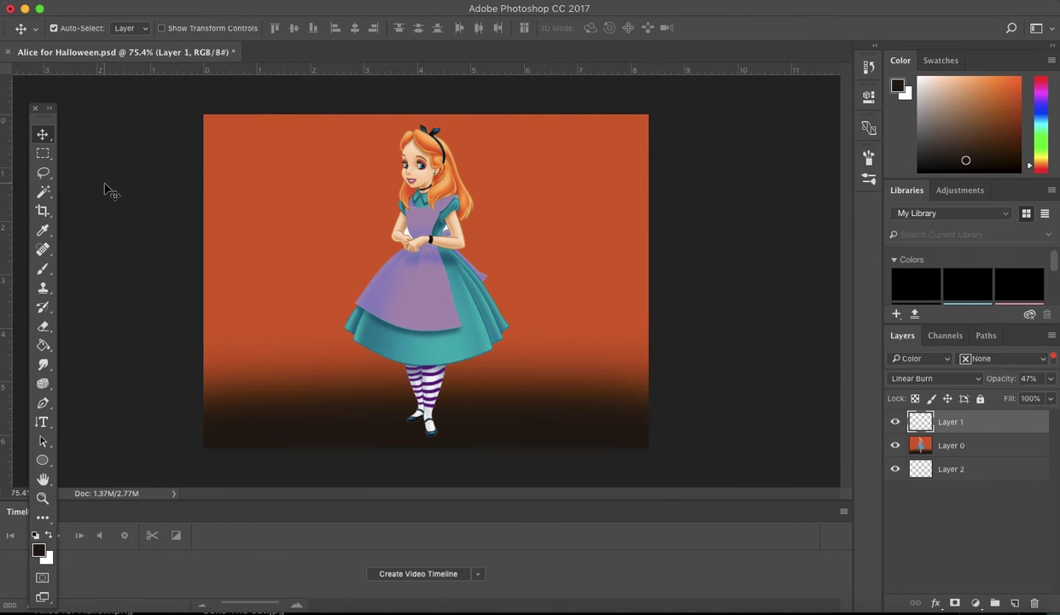
left_click(114, 217)
key("s")
left_click(43, 136)
- Select the white gap beside Alice's left arm with the Magic Wand
left_click(47, 294)
scroll(402, 277, "up", 2)
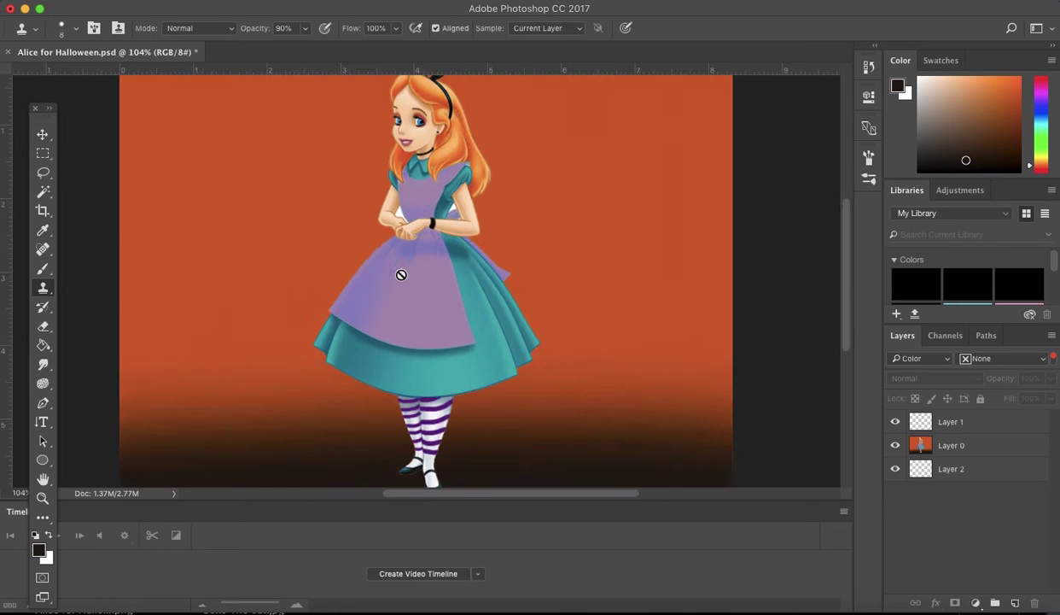
scroll(402, 276, "up", 4)
left_click(47, 195)
left_click(420, 215)
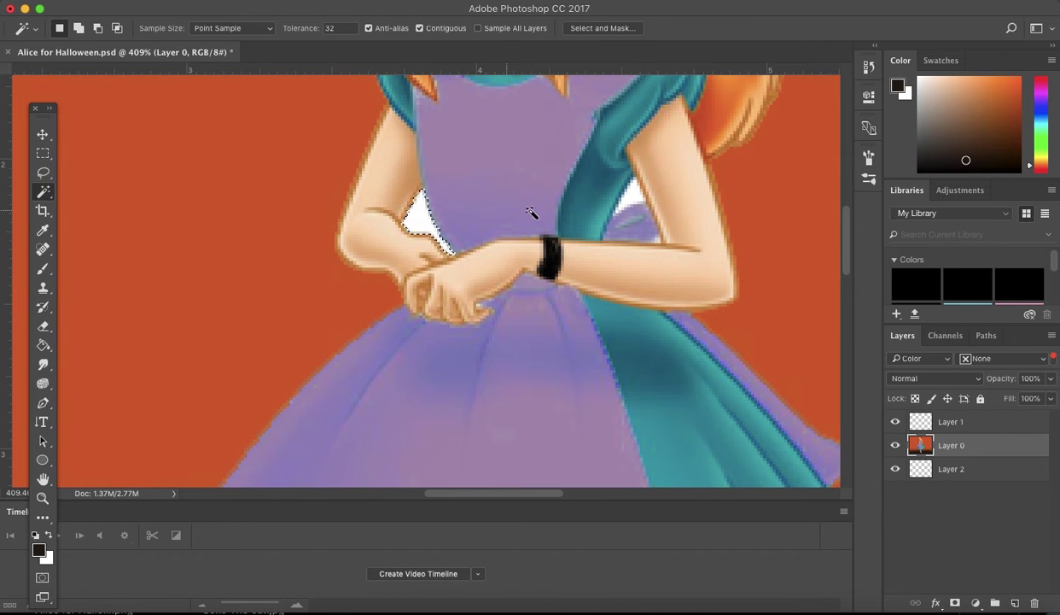
scroll(313, 176, "right", 3)
scroll(312, 176, "up", 1)
- Paint the selected white gap orange with a smaller brush
key("b")
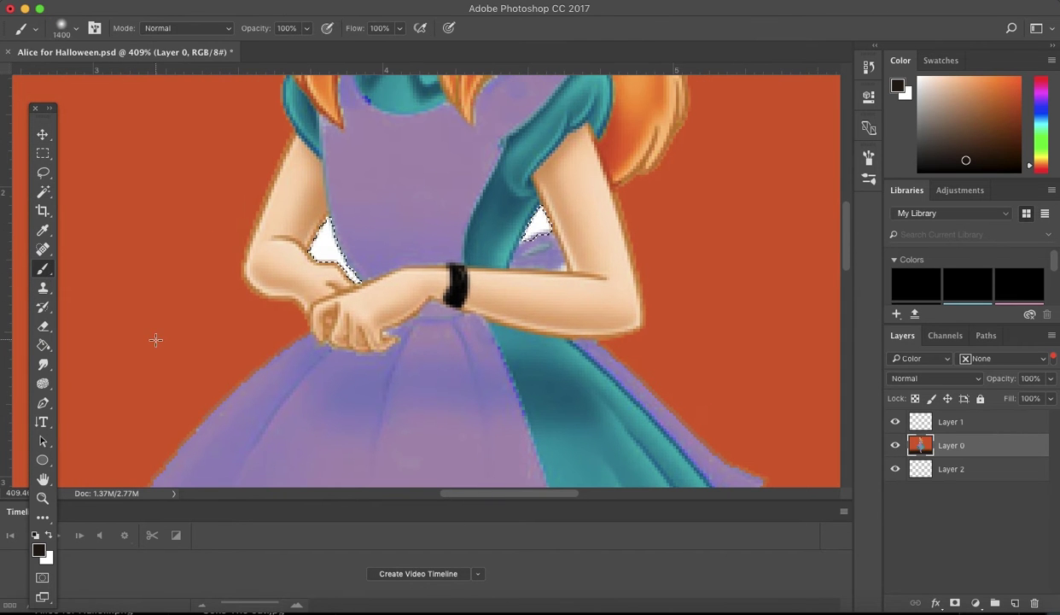
key("bracketleft")
key("bracketleft")
key("bracketleft")
mouse_move(326, 229)
left_mouse_down()
mouse_move(347, 253)
mouse_move(337, 259)
left_mouse_up()
left_click(115, 354, "alt")
left_click(36, 137)
scroll(213, 189, "down", 5)
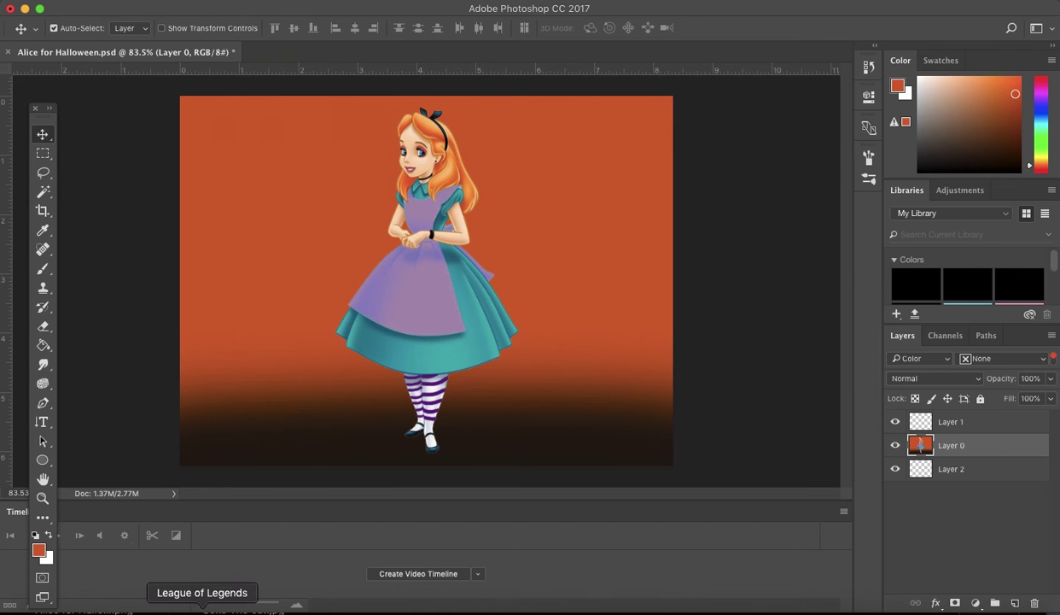
- Open a new browser tab ready to search
left_click(196, 604)
left_click(914, 39)
left_click(694, 65)
- Search Google Images for 'alice in wonderland cat' and open the Cheshire grin image
type("alice in wonderland cat")
key("Return")
left_click(196, 176)
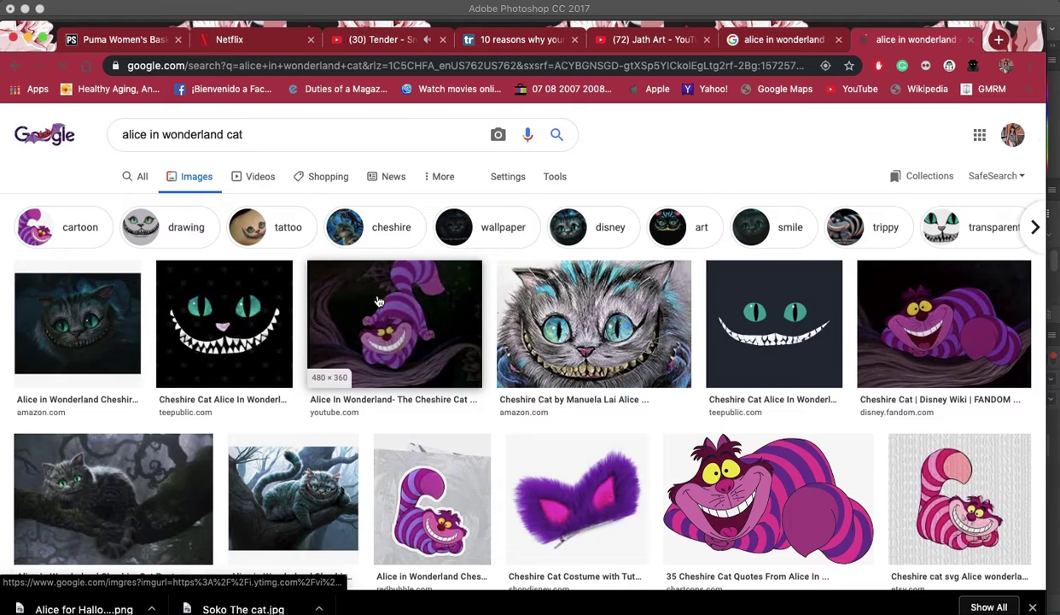
left_click(236, 319)
- Save the Cheshire grin image to disk as Cat.jpg
right_click(749, 248)
left_click(794, 381)
type("Cat")
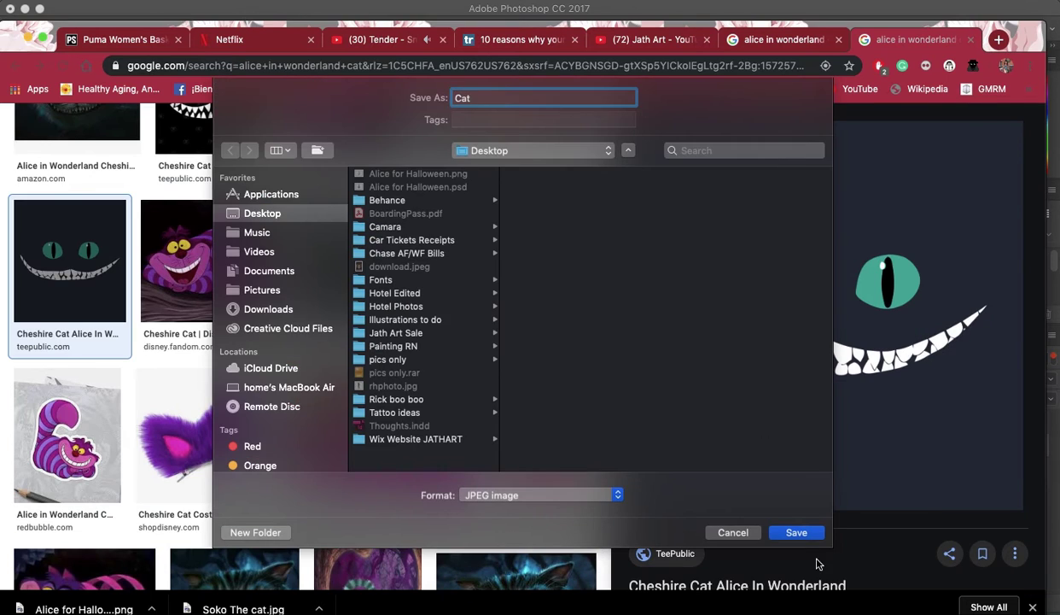
key("Return")
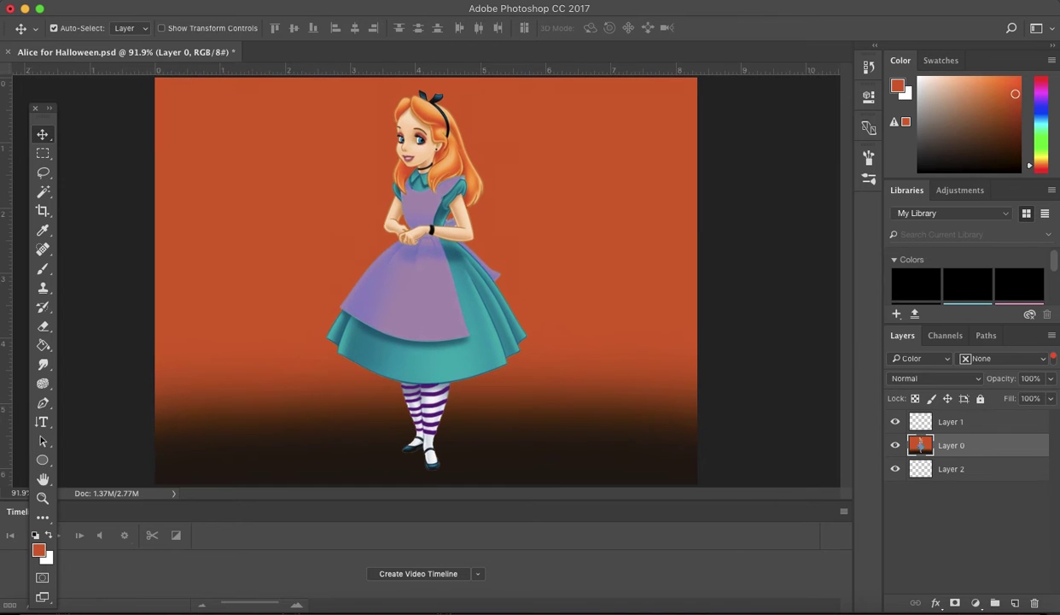
- Place Cat.jpg as an embedded image and scale it to about 311%
left_click(128, 2)
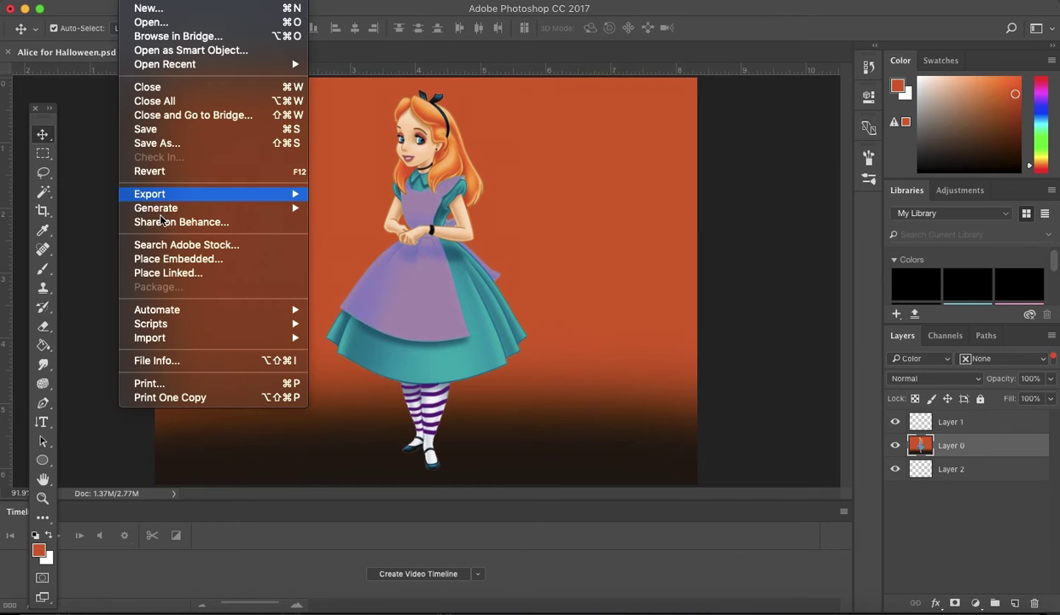
left_click(167, 259)
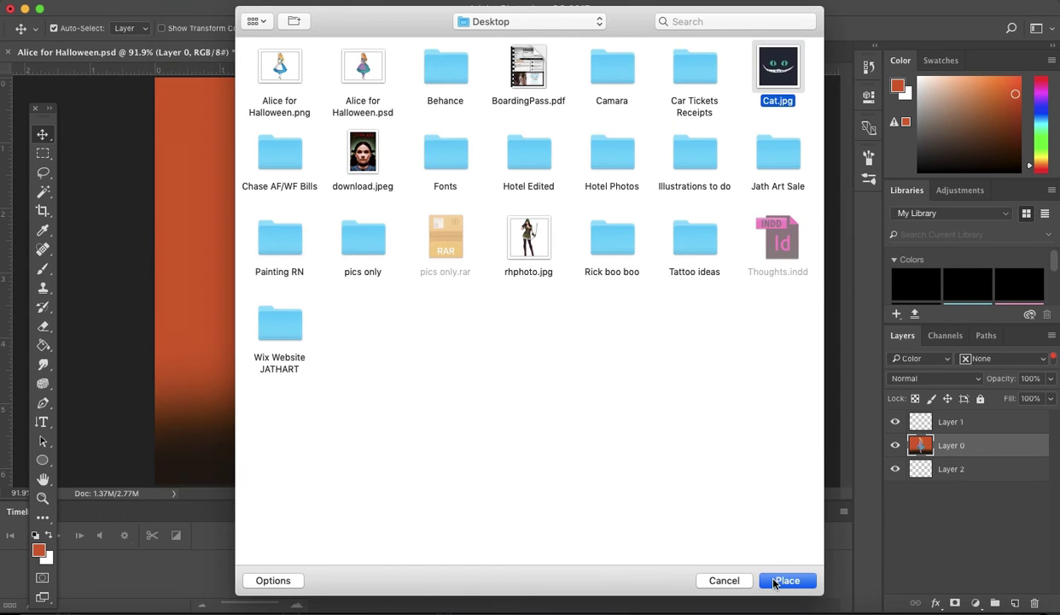
left_click(775, 583)
left_click_drag(494, 350, 644, 499)
left_click_drag(358, 213, 220, 76)
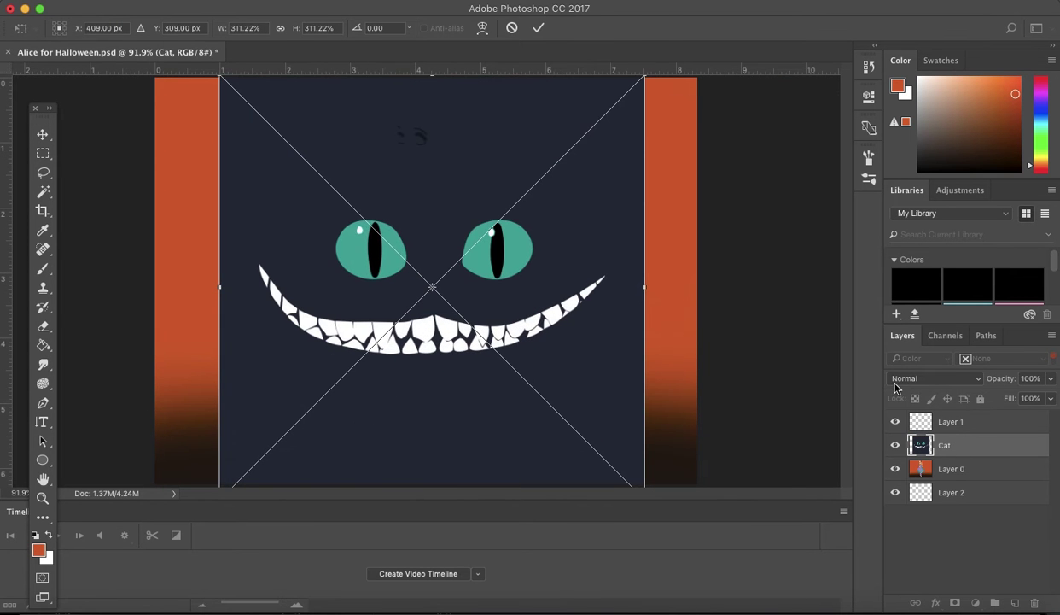
key("Return")
- Move the Cat layer beneath Layer 0 and toggle Layer 0's visibility to check it
mouse_move(944, 445)
left_mouse_down()
mouse_move(939, 476)
mouse_move(972, 479)
left_mouse_up()
left_click(896, 445)
left_click(896, 445)
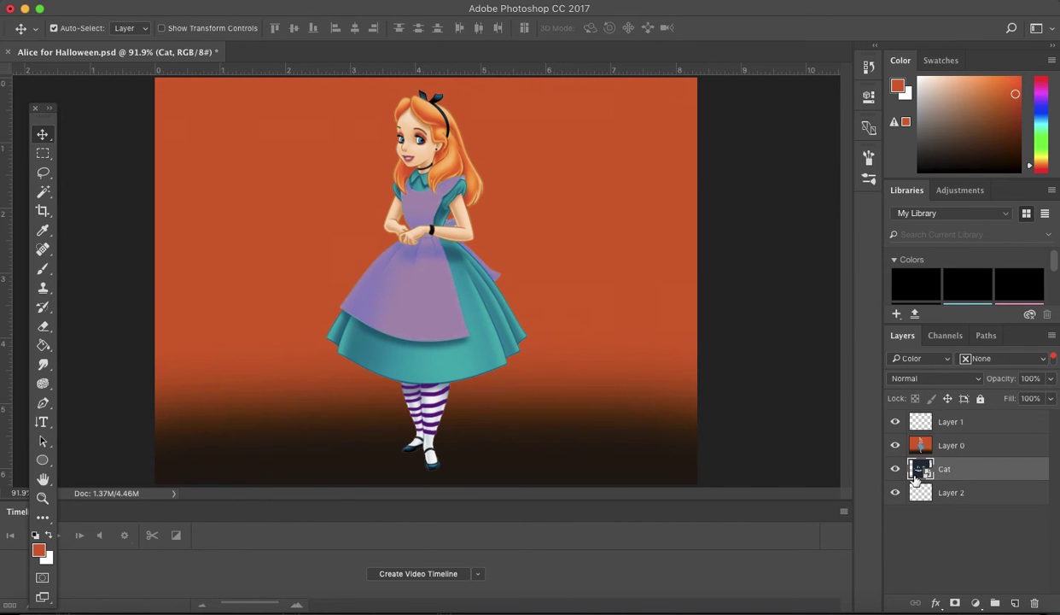
- Try the cat above Alice in Lighten mode, reposition it, then return it beneath Layer 0
left_click_drag(945, 466, 945, 440)
left_click(935, 378)
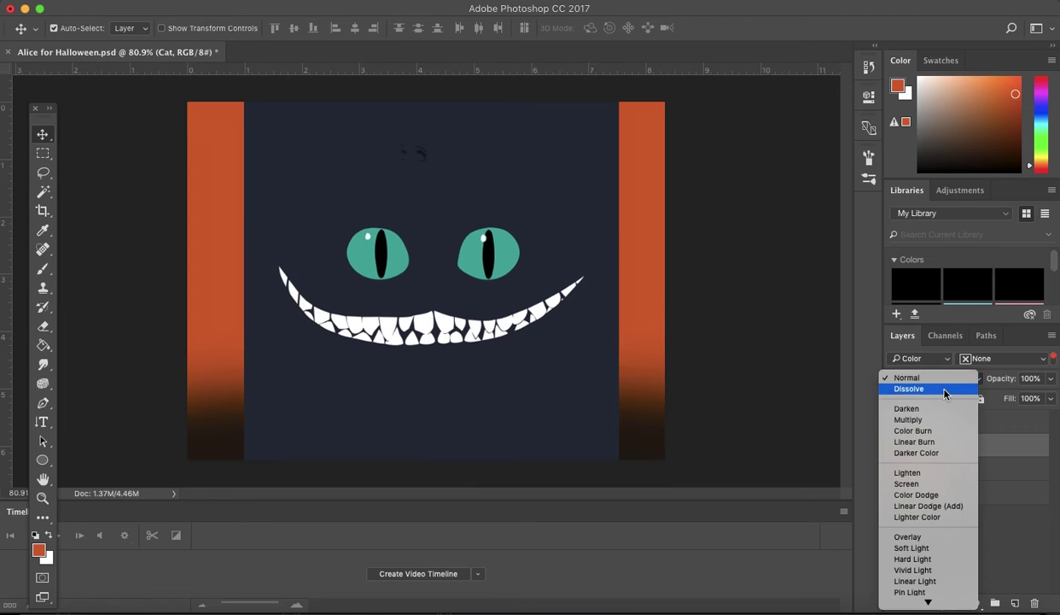
left_click(922, 462)
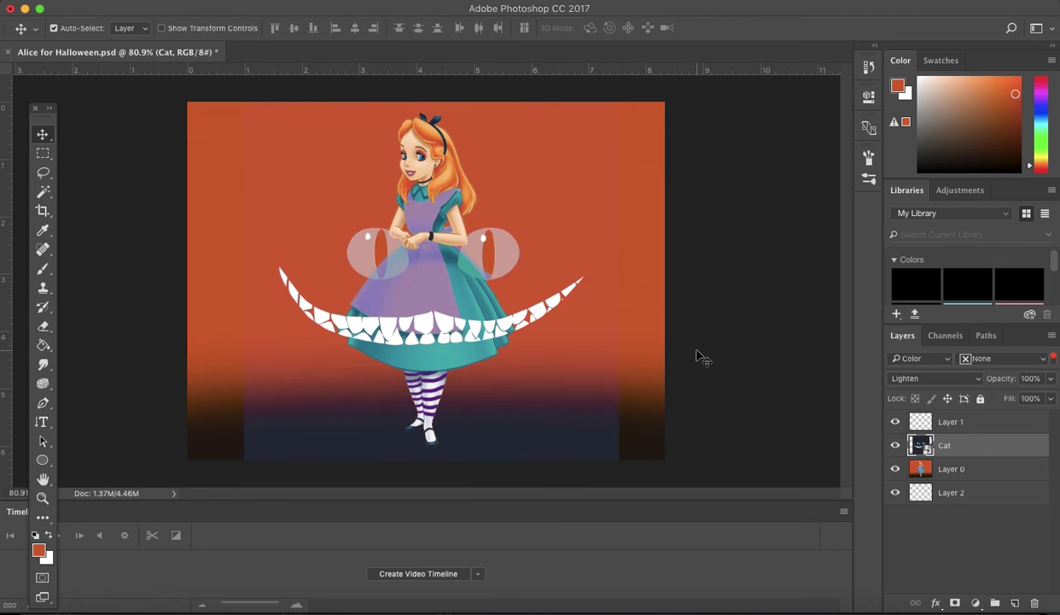
left_click_drag(492, 236, 491, 136)
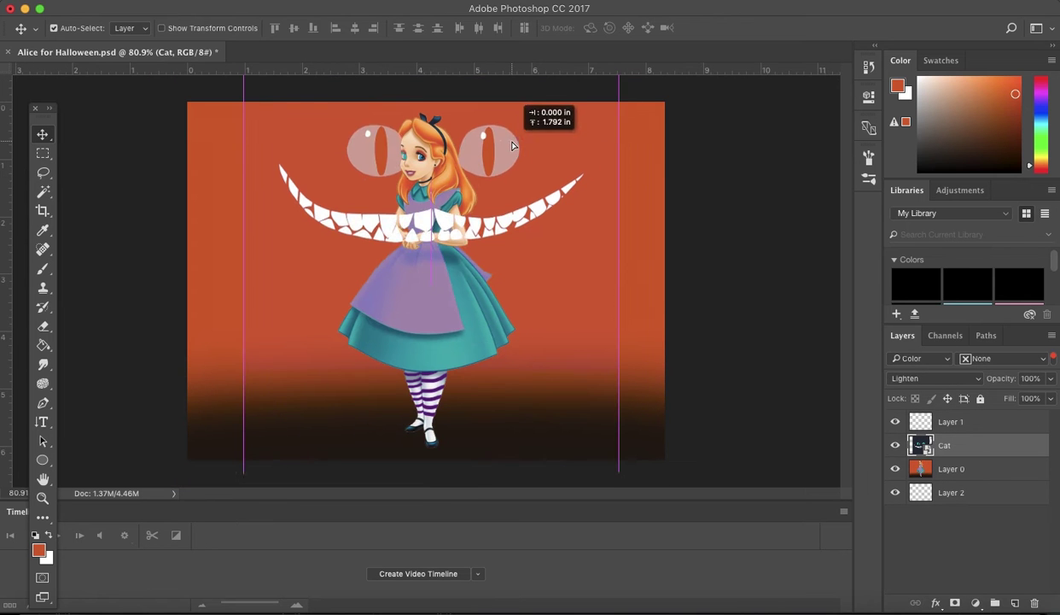
left_click_drag(651, 287, 648, 282)
left_click_drag(945, 445, 945, 480)
- Magic Wand-select the orange background plus the dark floor on Layer 0
left_click(43, 192)
left_click(224, 277)
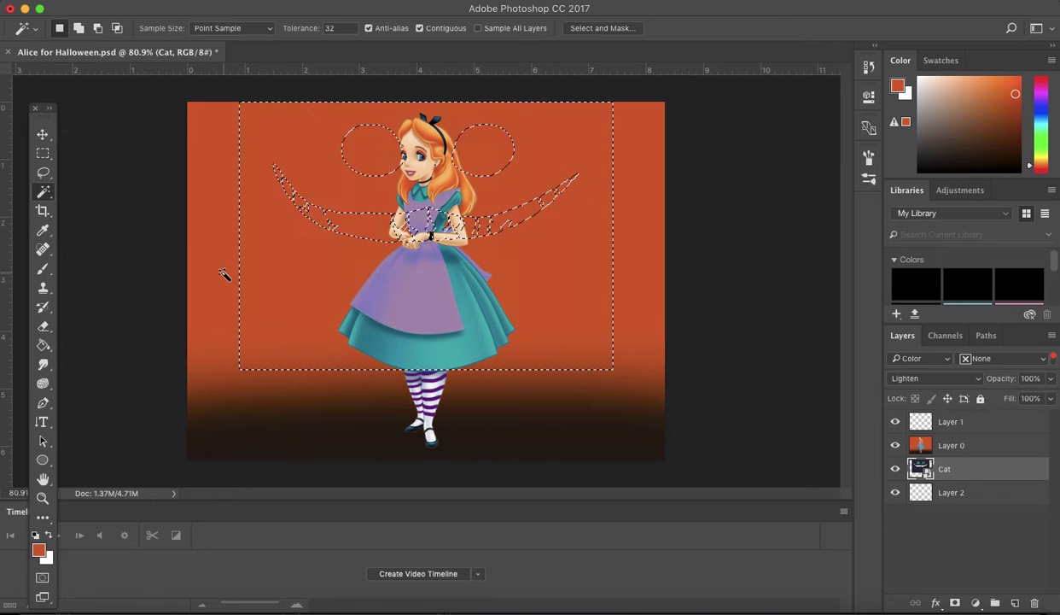
left_click(951, 445)
key("ctrl+d")
left_click(546, 235)
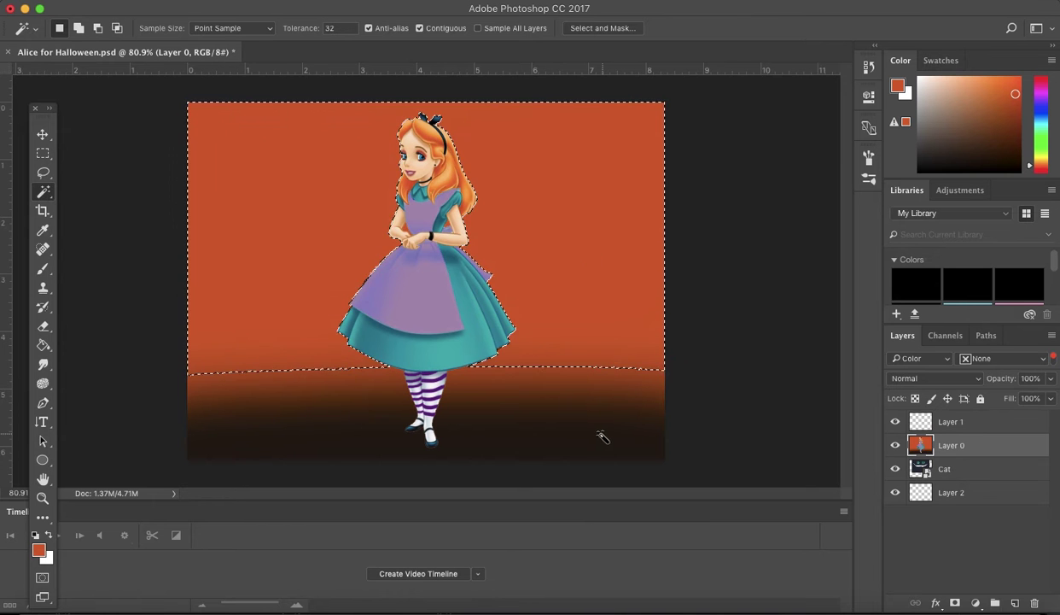
left_click(239, 369, "shift")
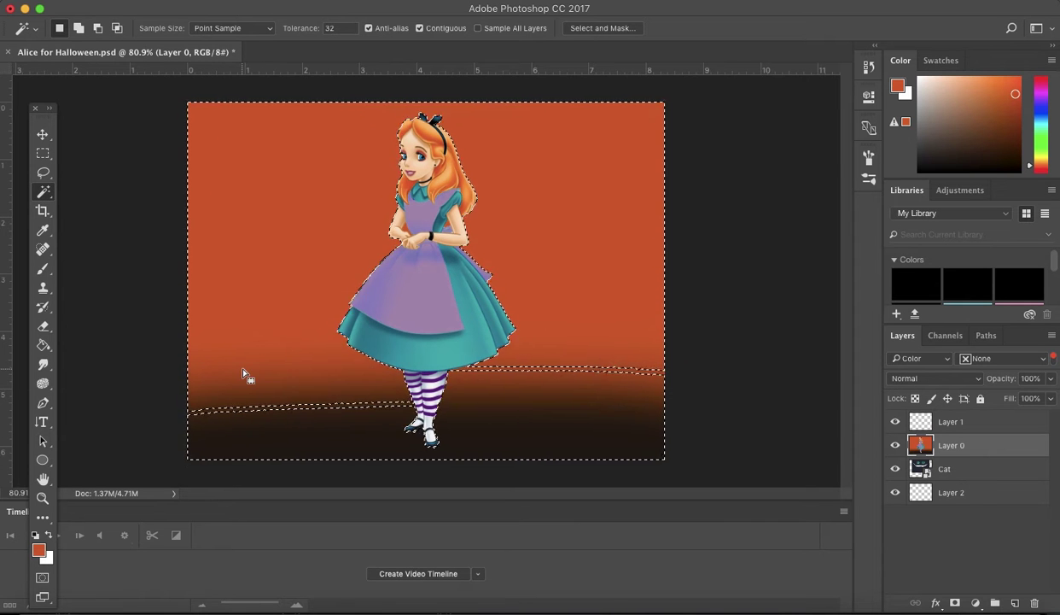
- Cut the background from Layer 0 and paste it onto the bottom layer
left_click(612, 370, "shift")
key("Delete")
key("ctrl+d")
key("alt+comma")
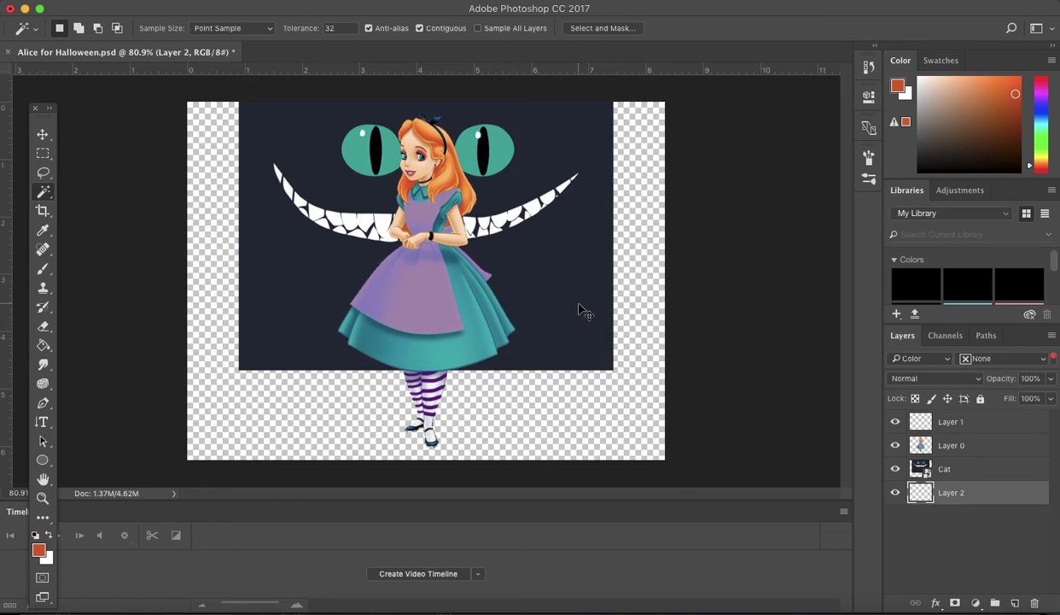
key("alt+BackSpace")
key("v")
left_click(135, 284)
- Zoom in on Alice's shoes and set a small brush size
scroll(445, 457, "up", 6)
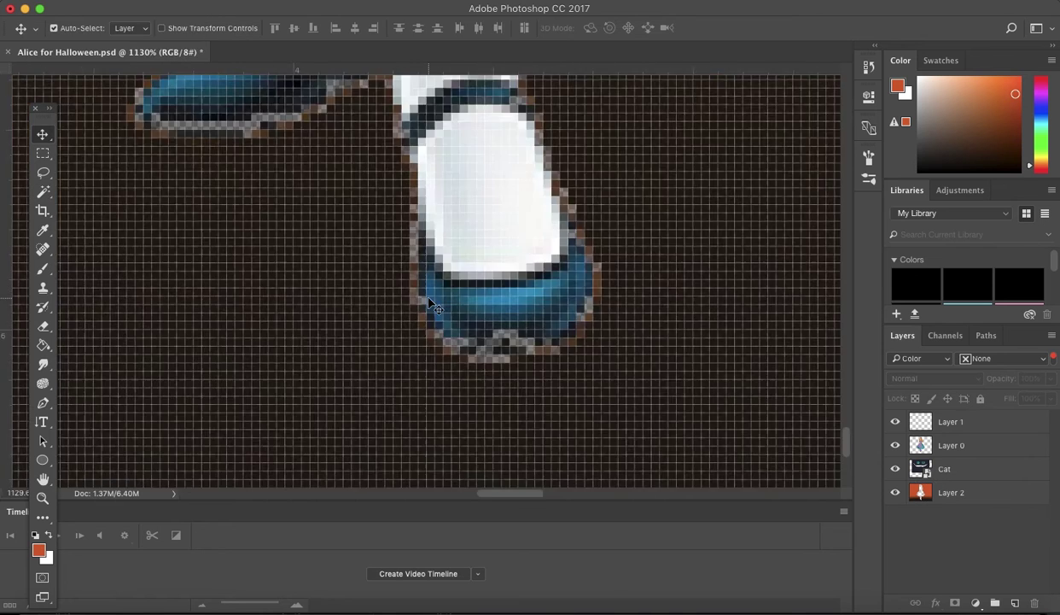
scroll(445, 456, "down", 2)
left_click(43, 270)
left_click(73, 28)
key("Escape")
scroll(461, 350, "up", 3)
- Pick a navy blue foreground colour and target Alice's layer for painting
left_click(38, 550)
left_click(543, 247)
left_click(546, 261)
key("Return")
scroll(419, 282, "down", 1)
left_click(949, 446)
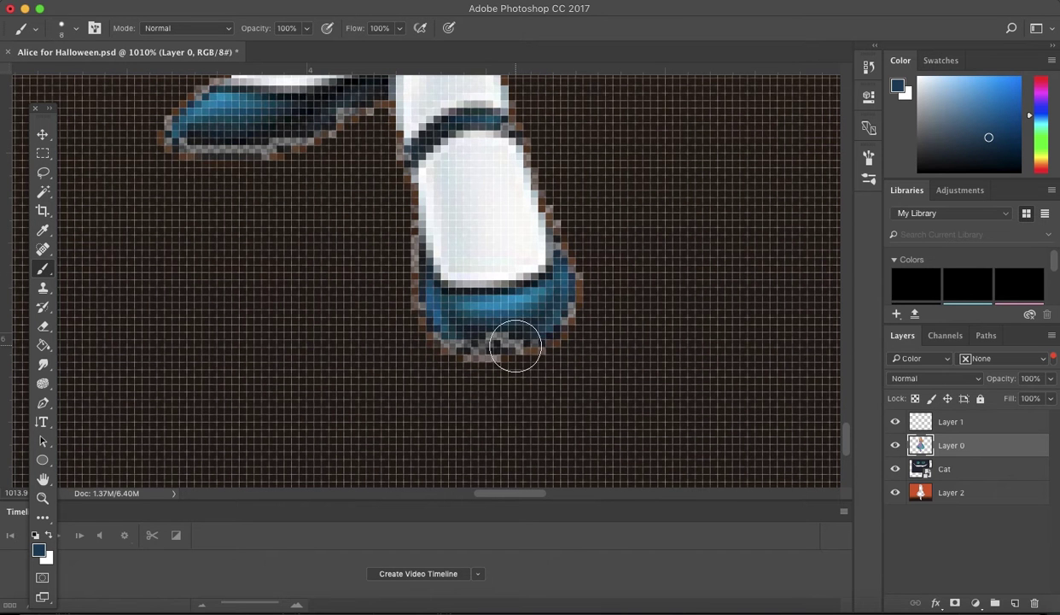
- Switch the foreground colour to a darker navy blue
scroll(574, 295, "up", 2)
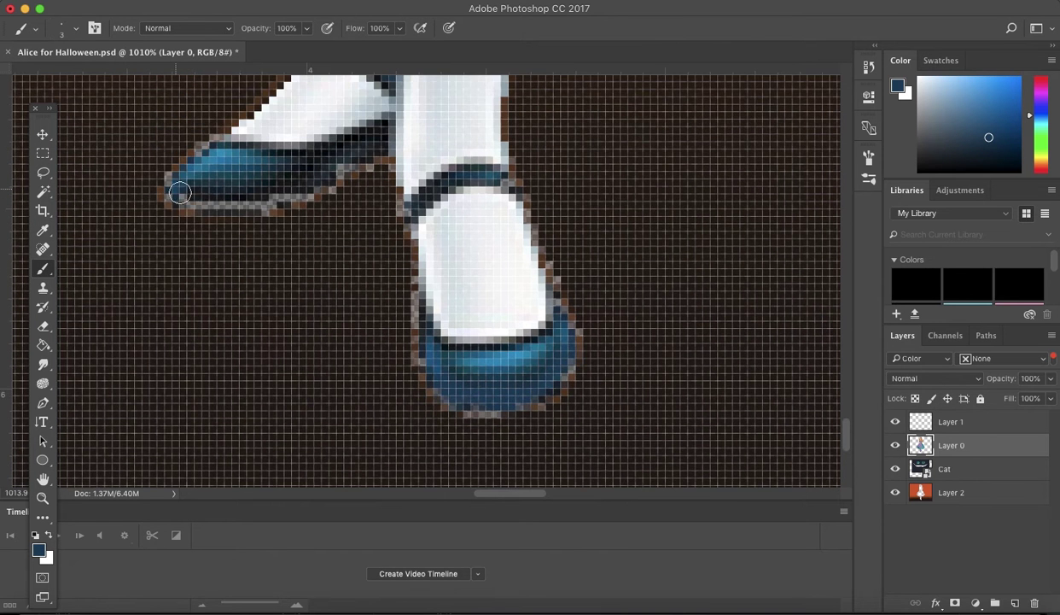
left_click(949, 362)
left_click(914, 299)
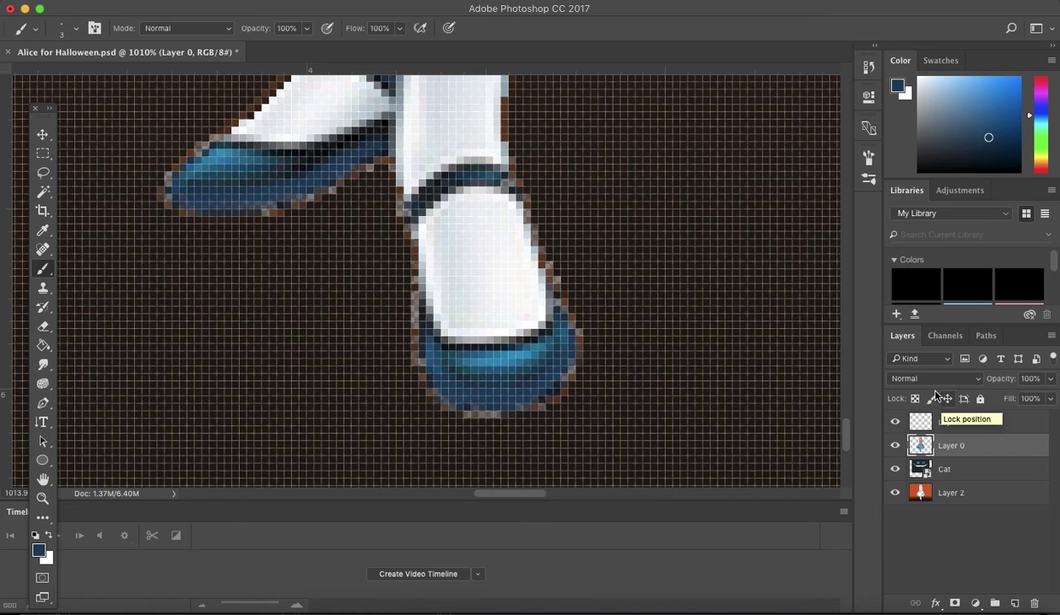
left_click(39, 551)
left_click(464, 314)
left_click(674, 168)
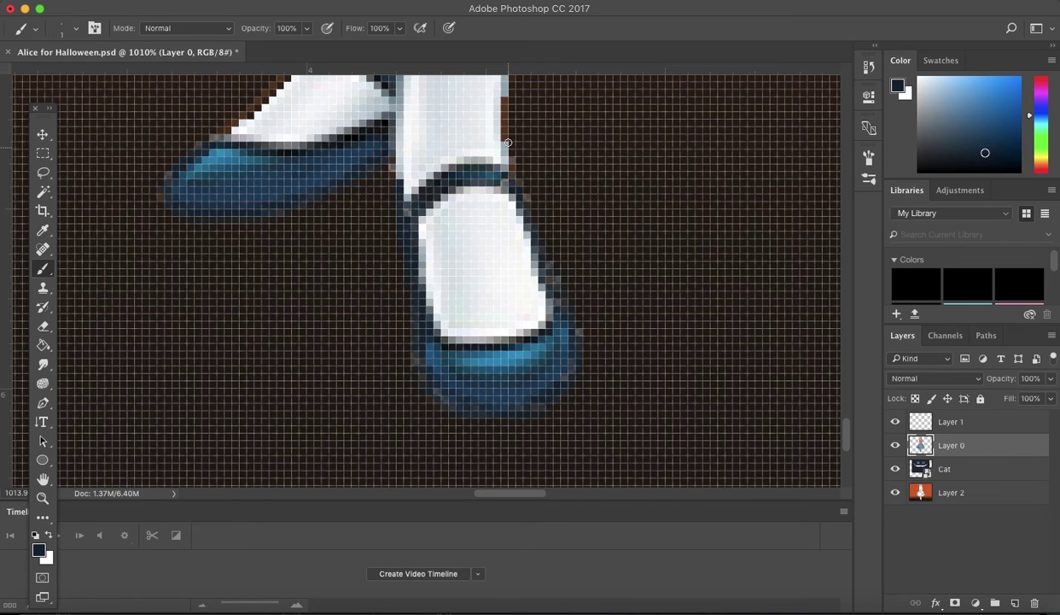
- Choose an even darker navy shade and return to the Brush tool
scroll(568, 305, "down", 2)
scroll(568, 305, "down", 3)
scroll(568, 307, "up", 4)
left_click(38, 551)
left_click(467, 350)
key("Return")
key("b")
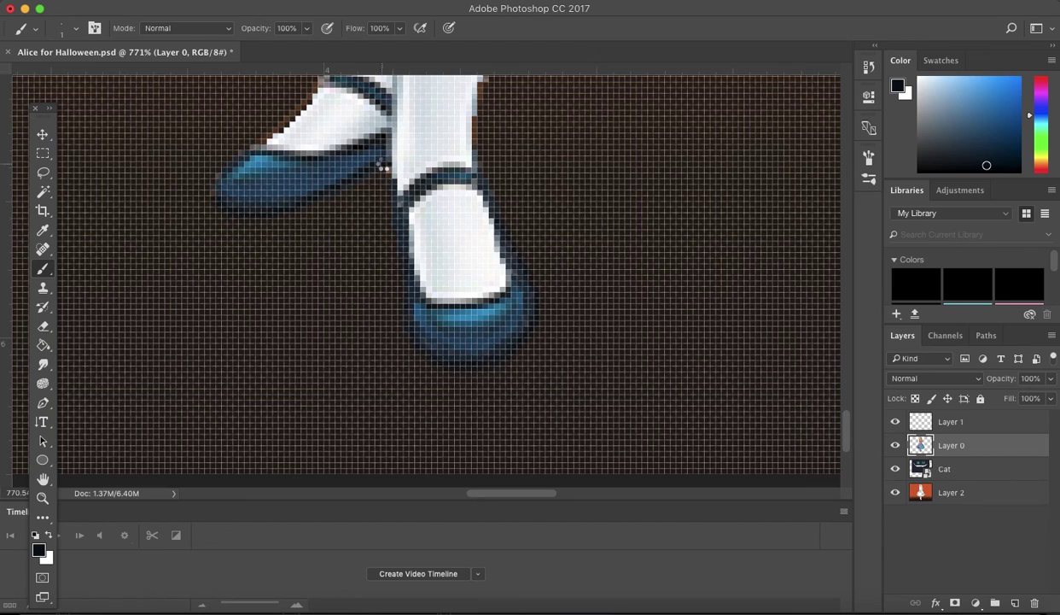
- Paint navy over the fringed shoe outlines, then set up Clone Stamp on the layer below
scroll(325, 179, "down", 4)
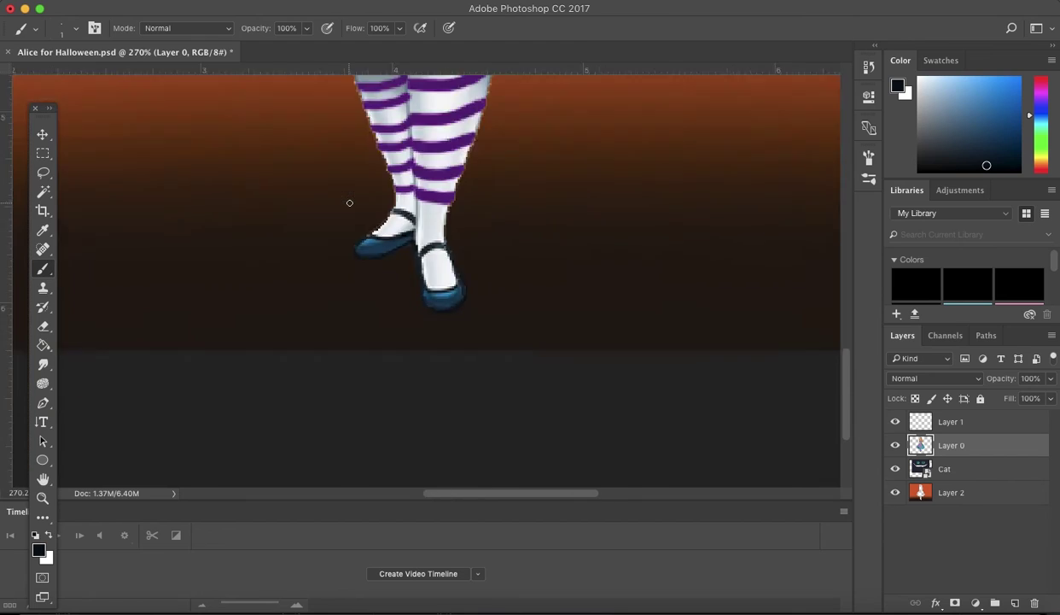
scroll(584, 356, "up", 5)
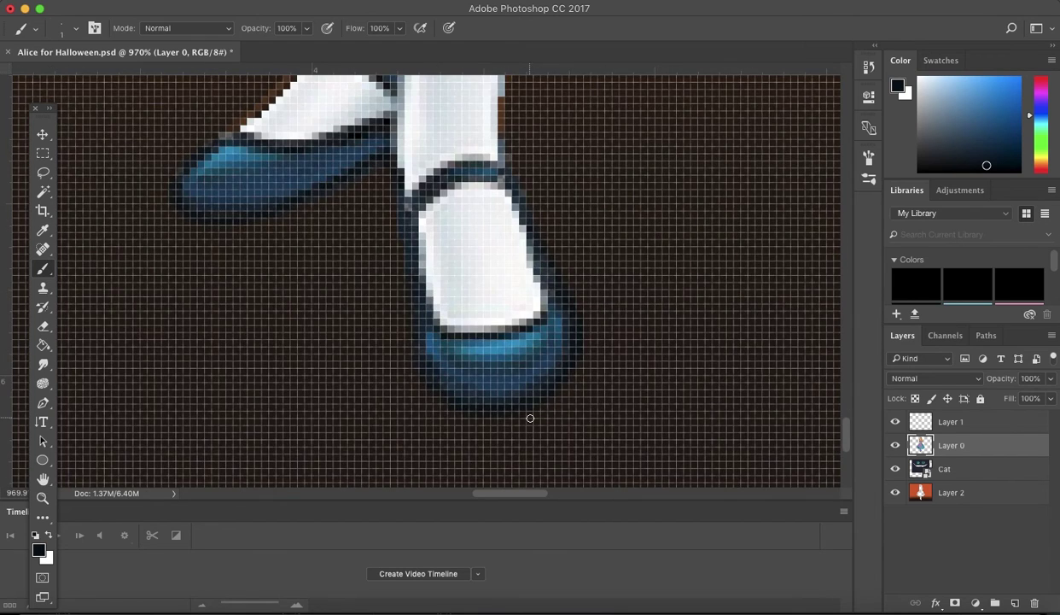
scroll(313, 186, "down", 4)
scroll(433, 209, "up", 4)
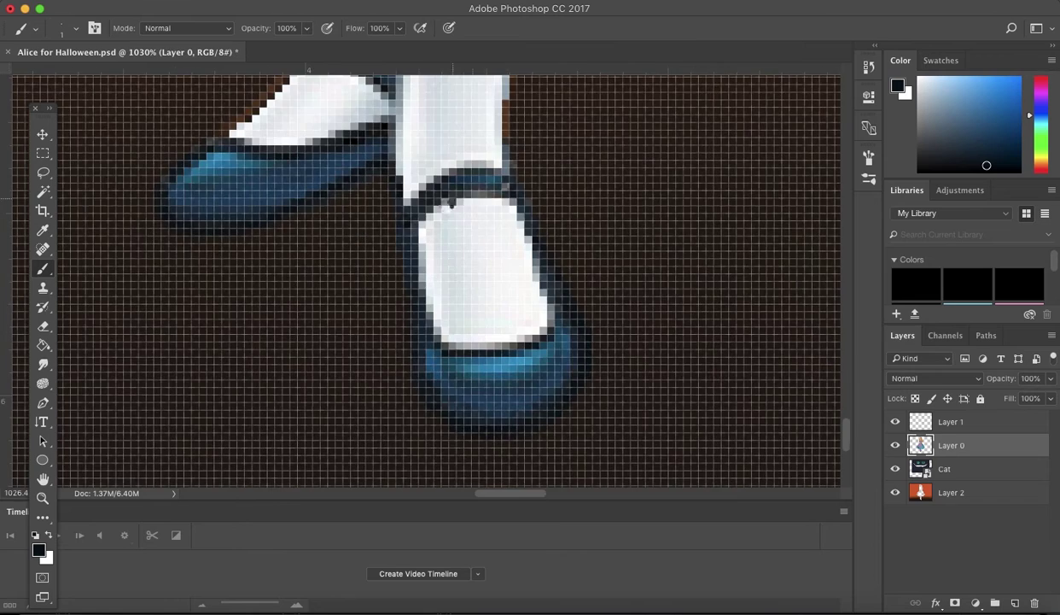
scroll(507, 185, "down", 2)
scroll(507, 185, "down", 2)
scroll(423, 343, "up", 1)
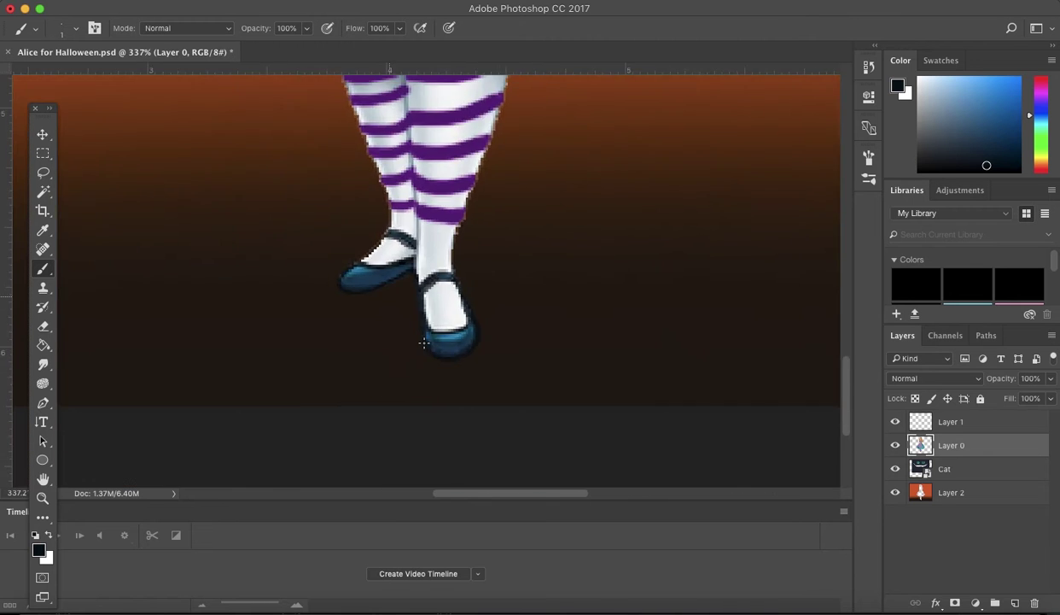
scroll(423, 342, "up", 2)
scroll(423, 342, "down", 2)
scroll(436, 290, "up", 1)
scroll(440, 275, "up", 1)
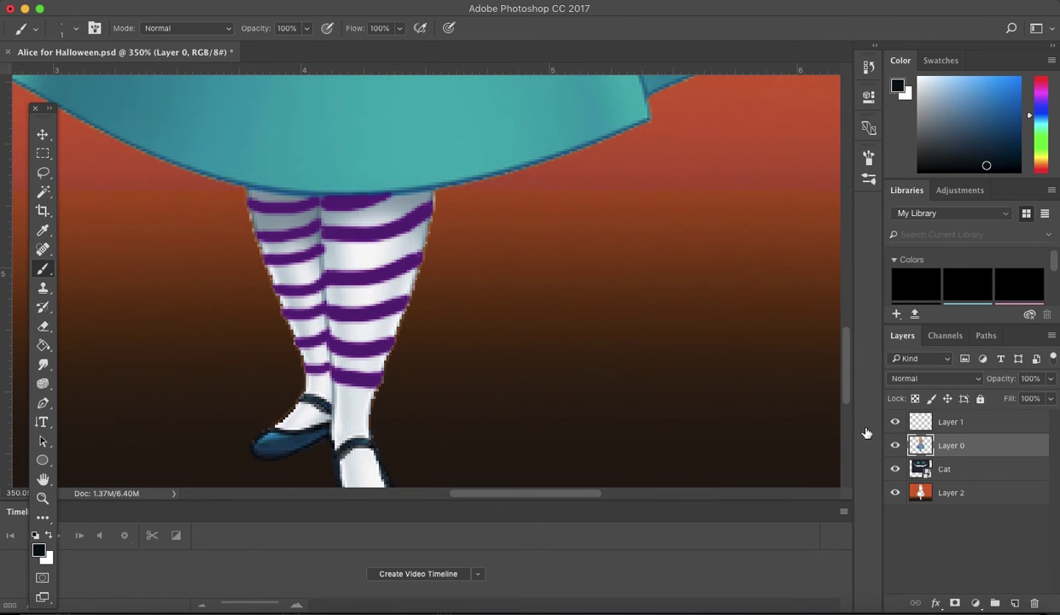
key("s")
key("alt+bracketleft")
key("alt+bracketleft")
- Clone-stamp the background beside Alice's legs on Layer 2 with a 35-pixel brush
key("alt+bracketright")
key("alt+bracketright")
scroll(518, 225, "up", 1)
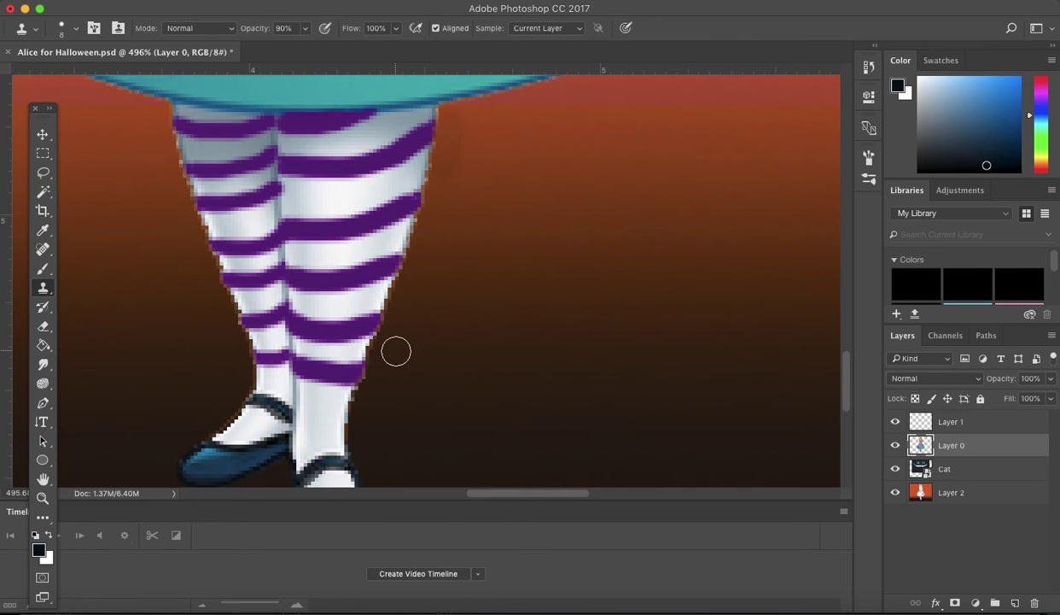
key("alt+bracketleft")
key("alt+bracketleft")
double_click(974, 506)
key("Escape")
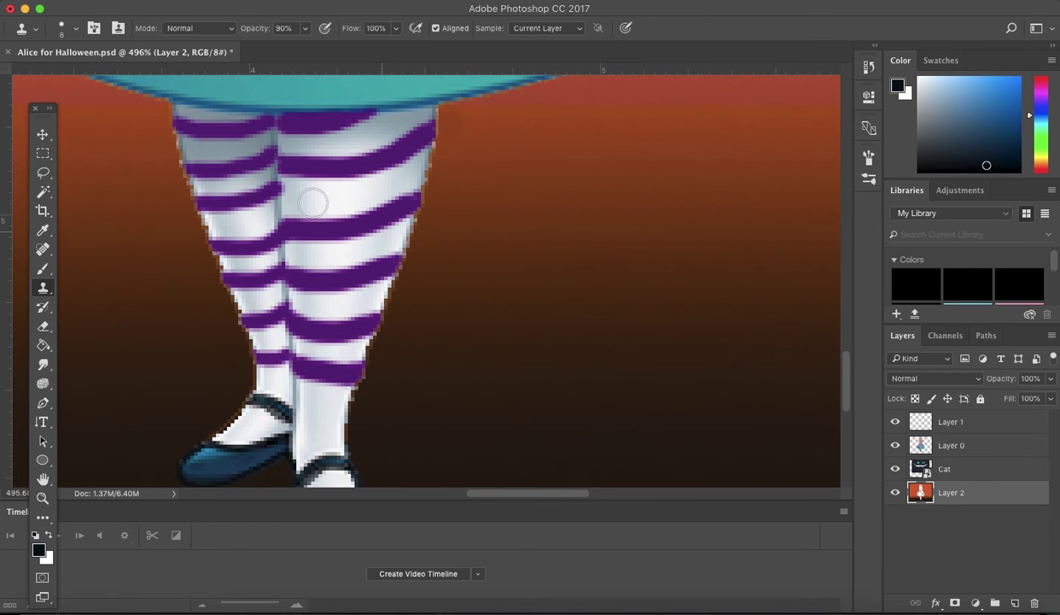
left_click_drag(456, 226, 521, 226)
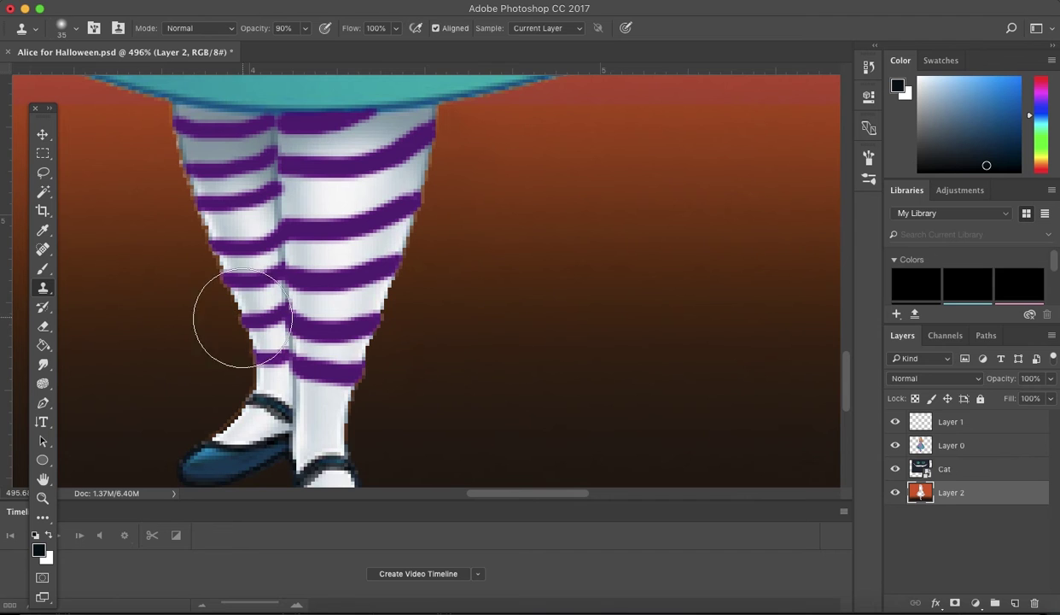
scroll(525, 372, "down", 5)
scroll(525, 372, "down", 3)
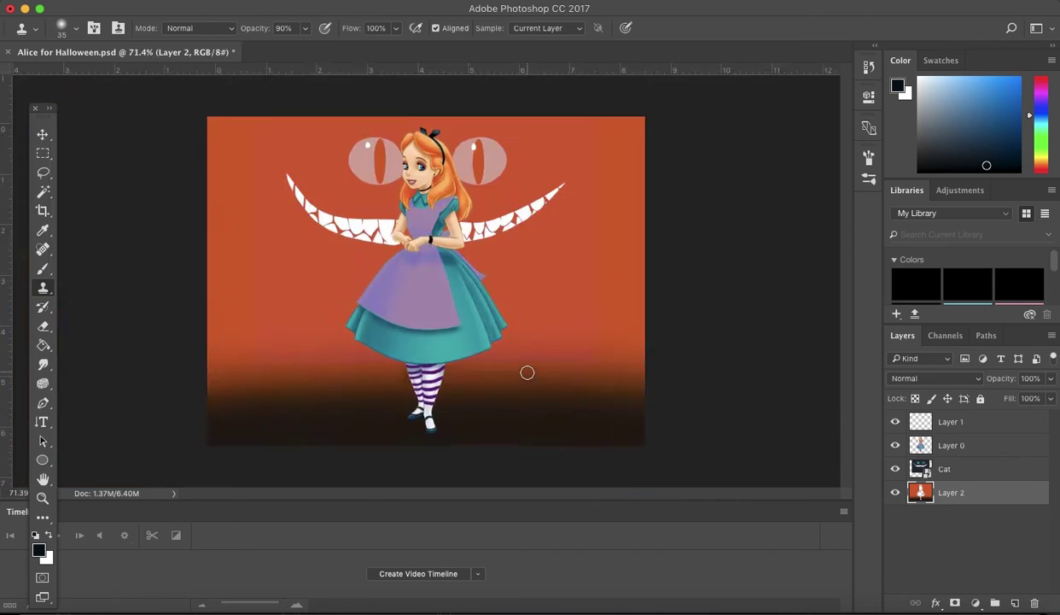
scroll(527, 376, "up", 10)
scroll(525, 374, "down", 5)
- Set the foreground to #777777 on Alice's layer for retouching the socks
left_click(951, 445)
scroll(460, 367, "up", 5)
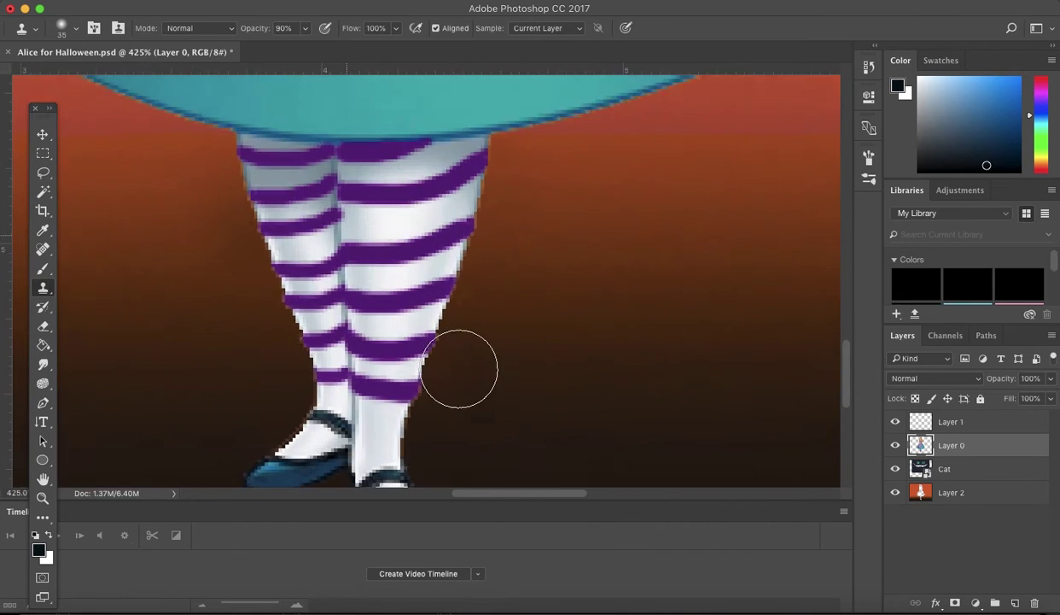
left_click(39, 551)
type("777777")
left_click(676, 169)
key("s")
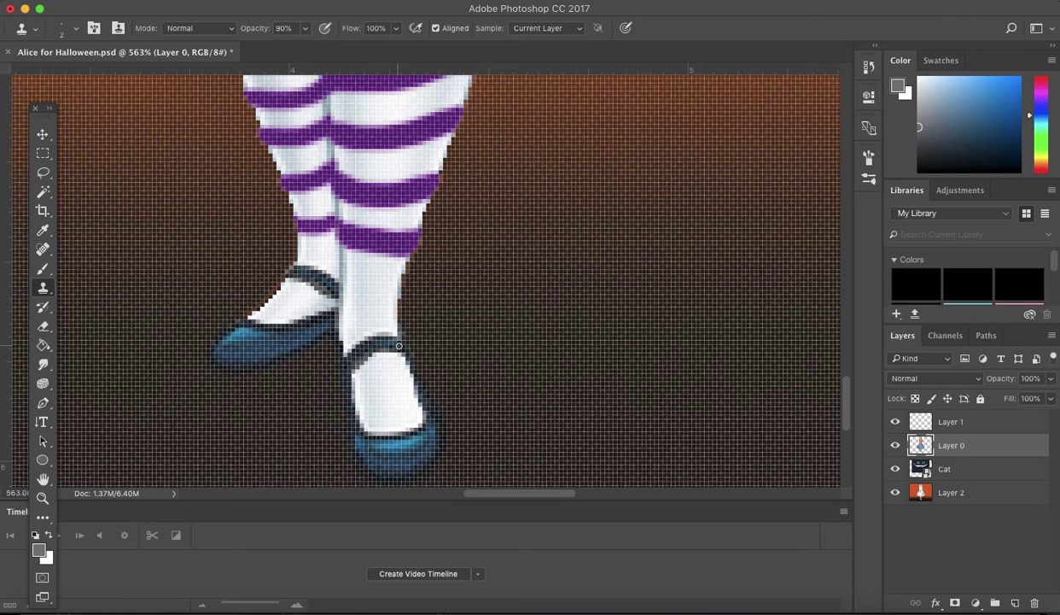
- Switch the foreground to #333333 and retouch the light sock fringes
scroll(416, 249, "up", 2)
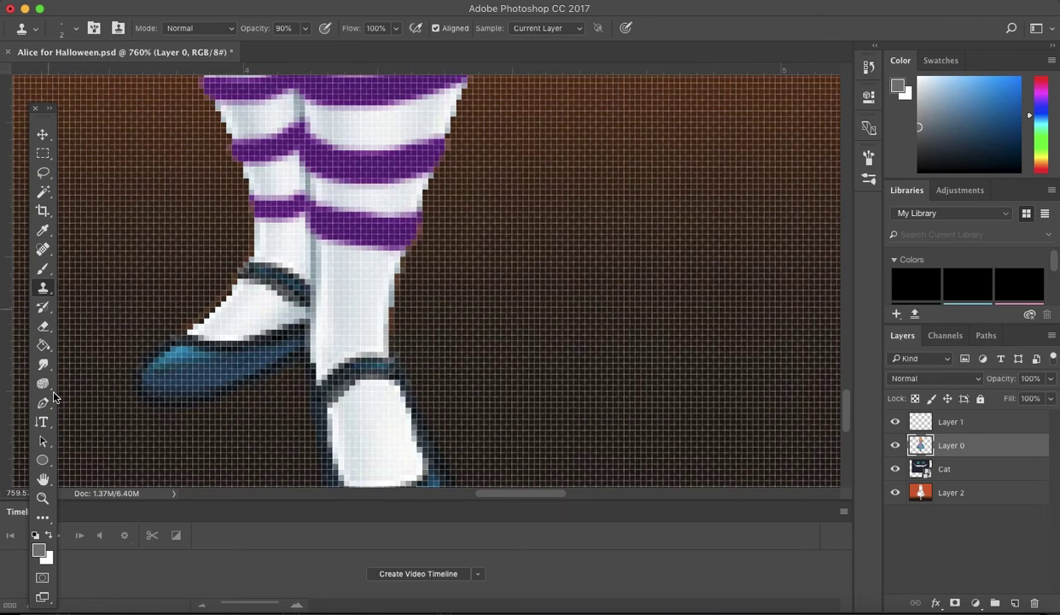
left_click(38, 550)
type("333333")
left_click(677, 170)
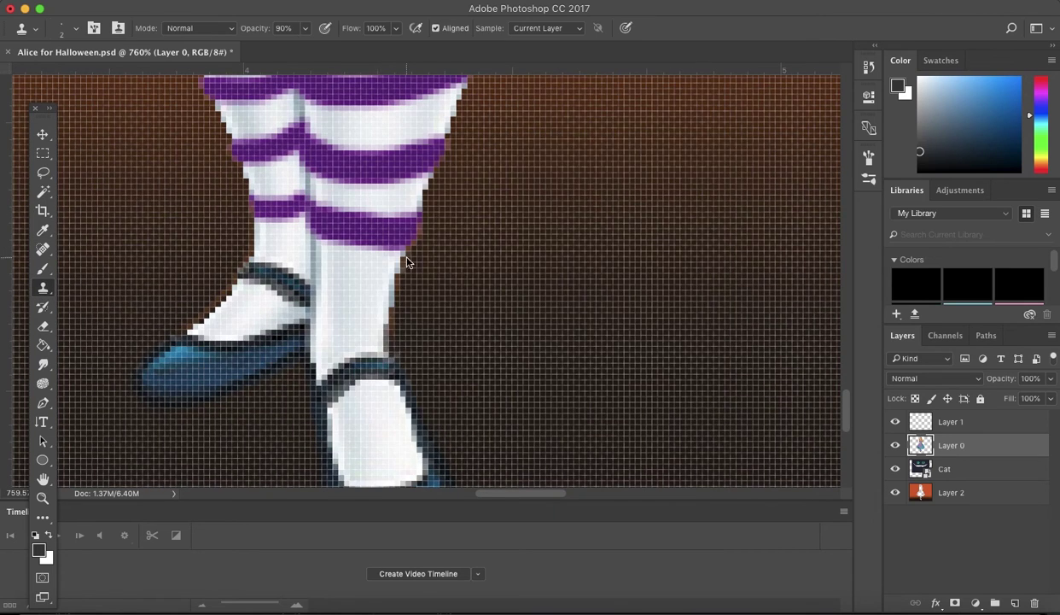
scroll(408, 262, "up", 3)
scroll(407, 263, "up", 3)
scroll(407, 262, "up", 3)
- Switch to the Eraser and shrink it to 4 pixels
key("e")
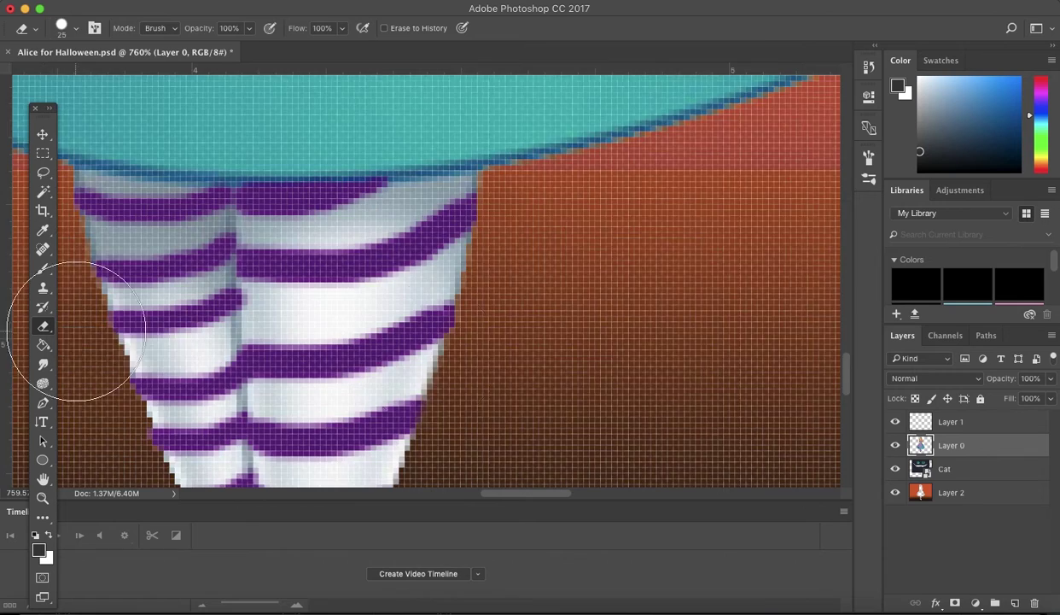
scroll(487, 322, "down", 5)
left_click(75, 28)
left_click(94, 28)
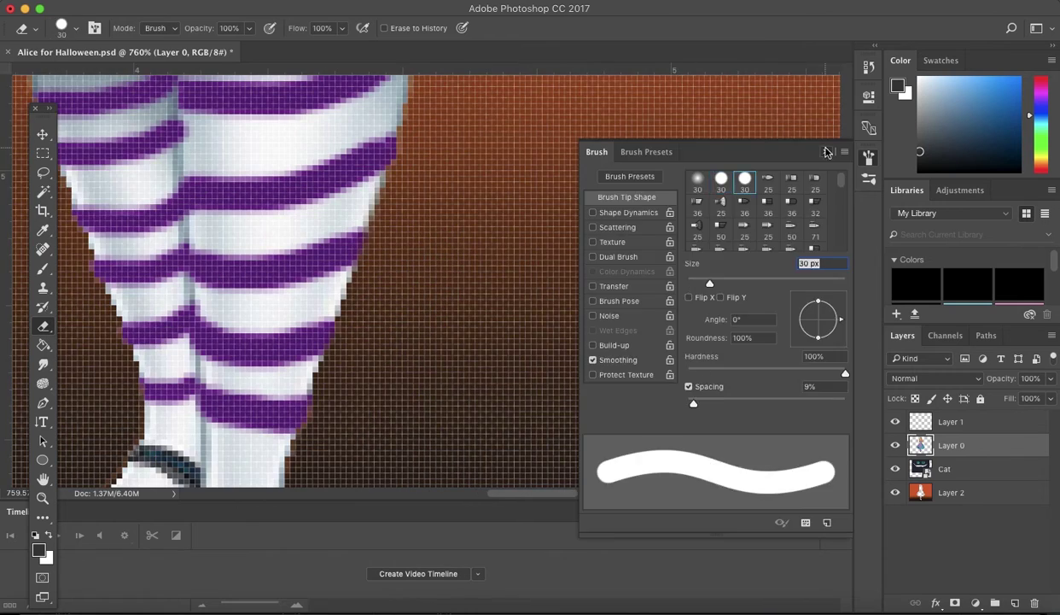
left_click(827, 152)
key("bracketleft")
key("bracketleft")
key("bracketleft")
key("bracketleft")
key("bracketleft")
key("bracketleft")
- Erase the light fringes along Alice's striped stocking edges
scroll(322, 374, "up", 3)
scroll(428, 322, "up", 3)
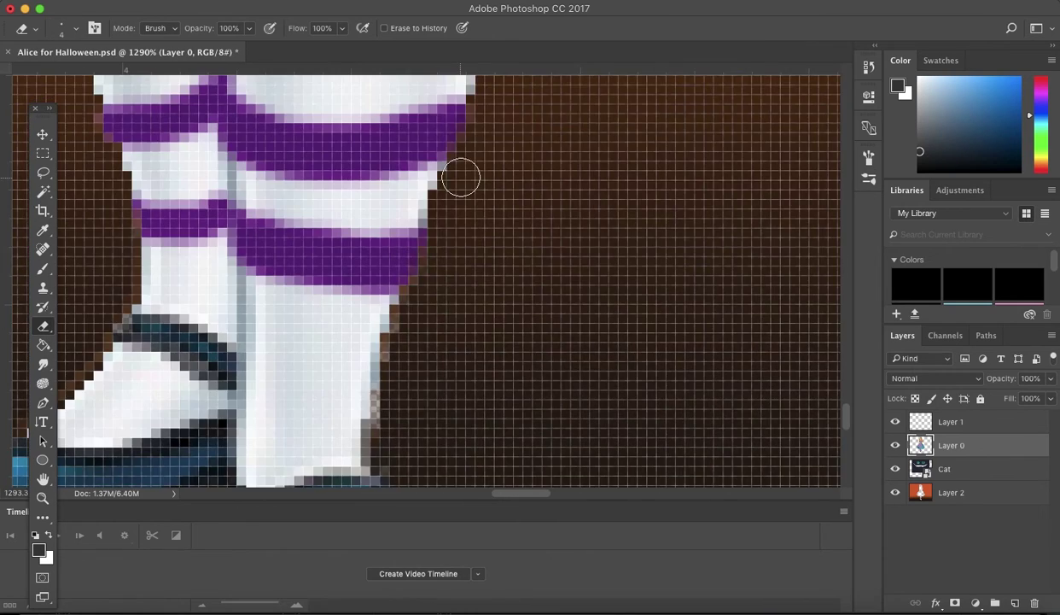
scroll(462, 177, "down", 3)
scroll(525, 159, "up", 2)
scroll(530, 134, "down", 3)
scroll(289, 355, "up", 2)
scroll(256, 307, "up", 2)
scroll(241, 174, "up", 2)
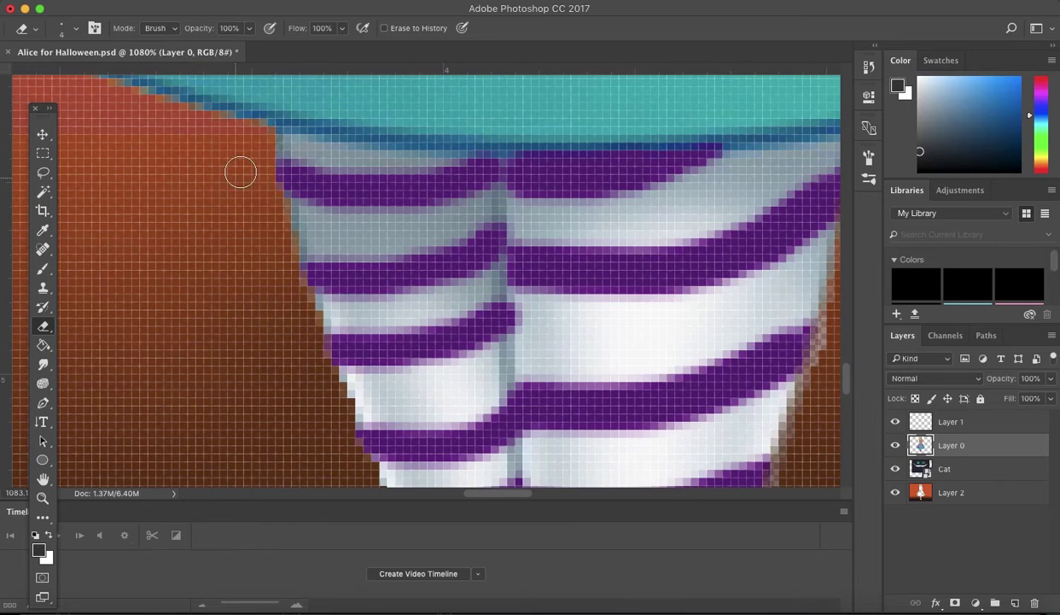
scroll(325, 390, "down", 5)
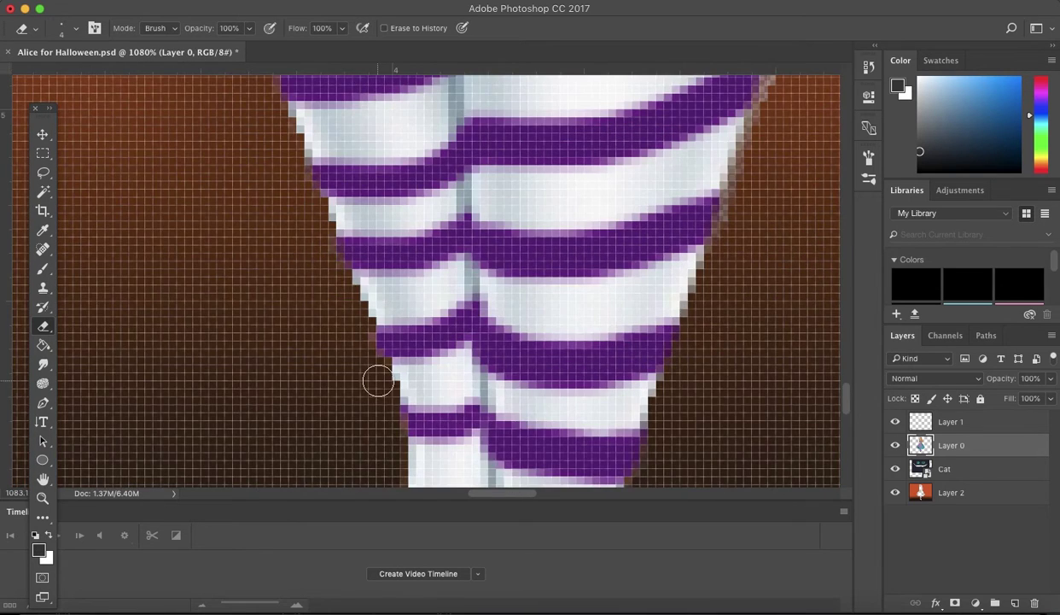
scroll(378, 381, "down", 3)
scroll(355, 379, "down", 5)
- On the background layer, clone-stamp to extend the dark ground band beneath Alice's feet
left_click(926, 493)
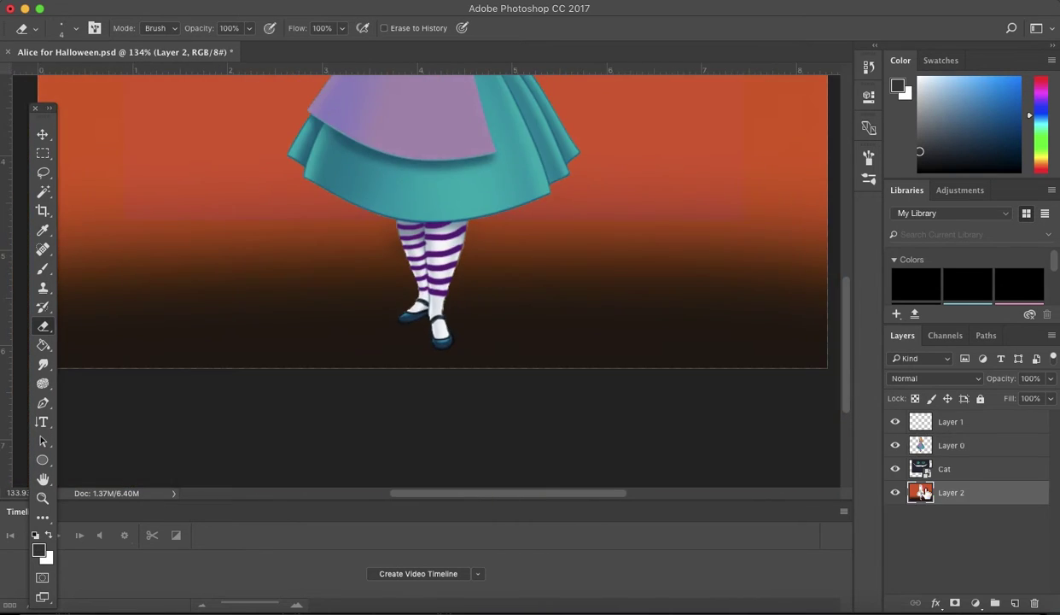
right_click(94, 178)
key("Escape")
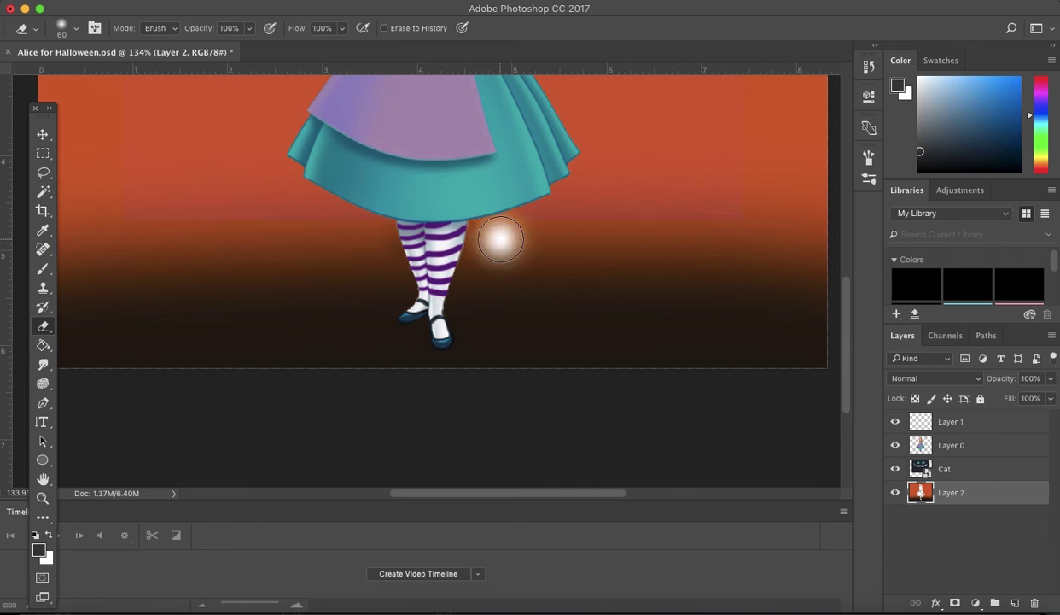
key("b")
left_click(496, 235, "alt")
key("s")
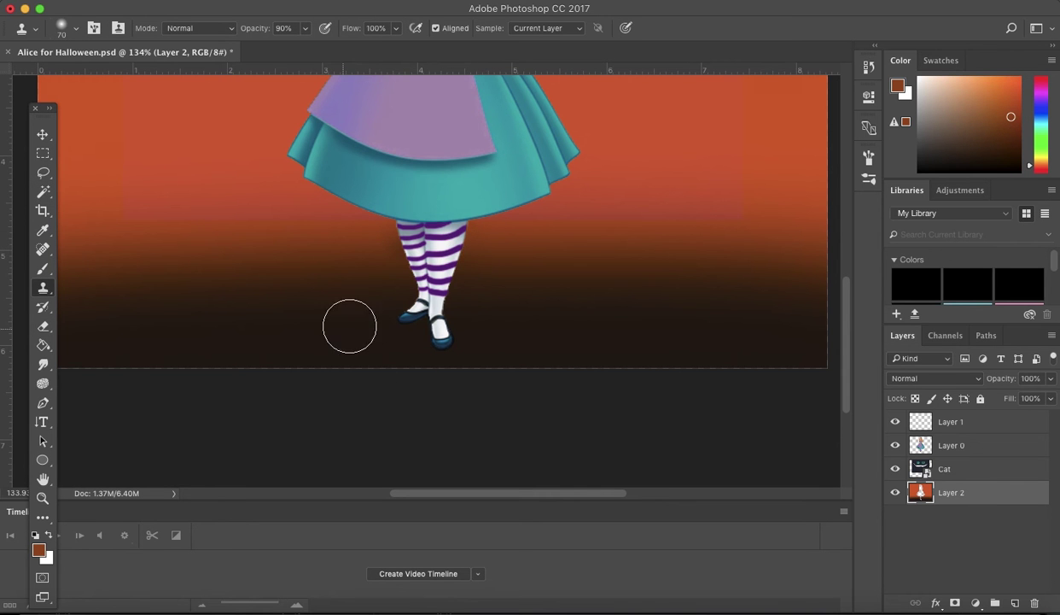
scroll(624, 346, "down", 3)
scroll(624, 346, "up", 2)
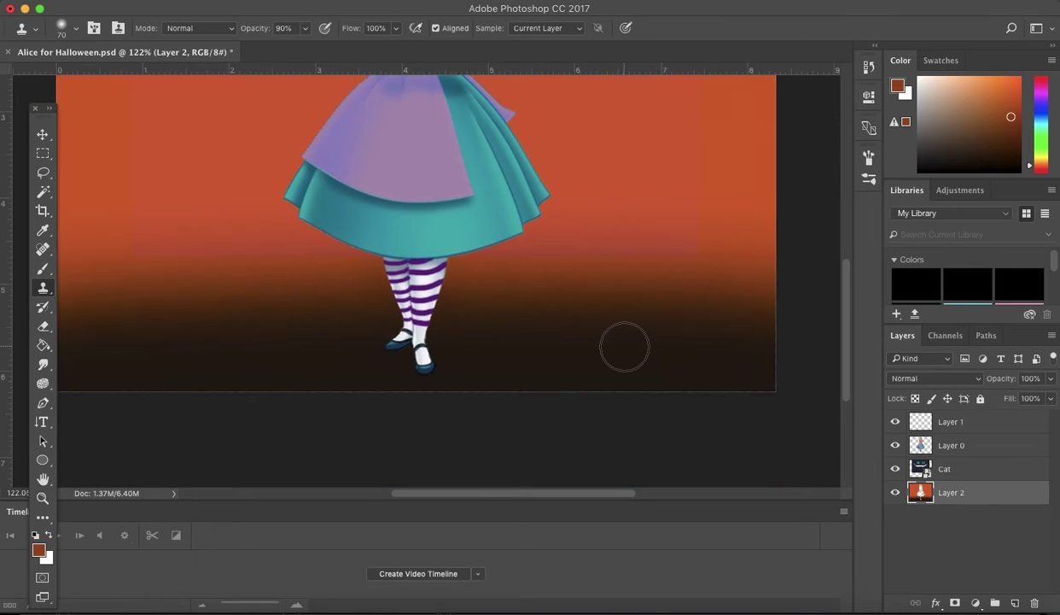
scroll(624, 345, "down", 2)
scroll(624, 346, "down", 2)
- Select the Cat layer and try blend modes, settling on Difference
key("v")
left_click(966, 476)
left_click(935, 378)
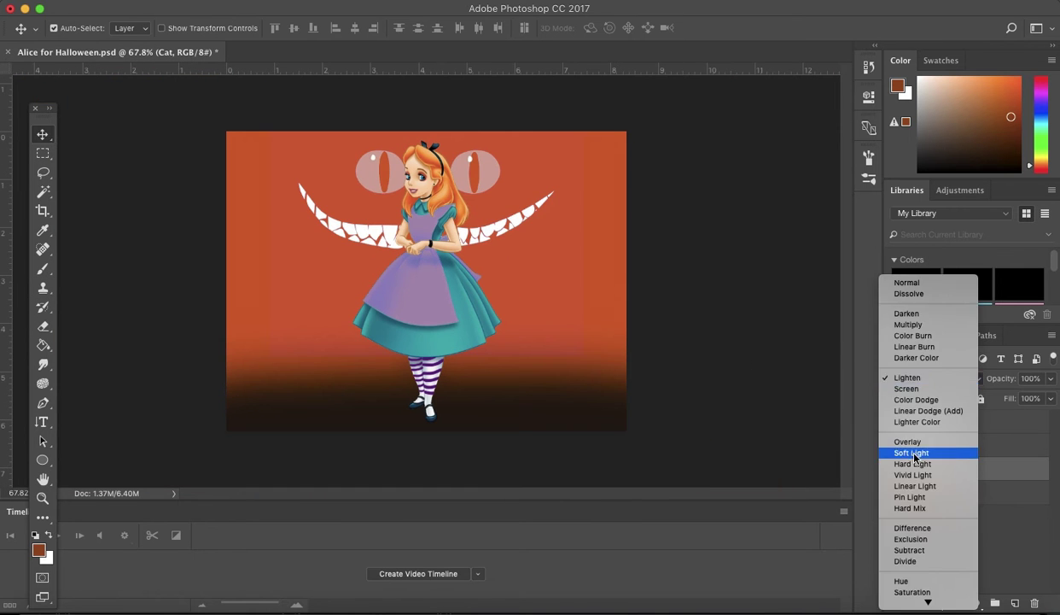
left_click(917, 443)
left_click(935, 378)
left_click(915, 465)
left_click(968, 378)
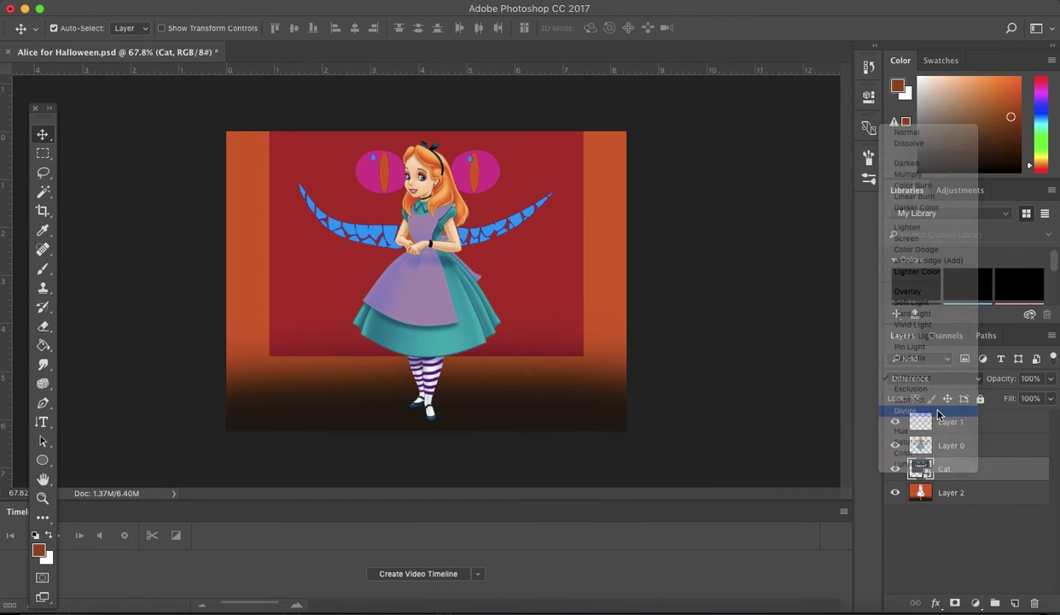
left_click(912, 414)
left_click(935, 378)
left_click(907, 342)
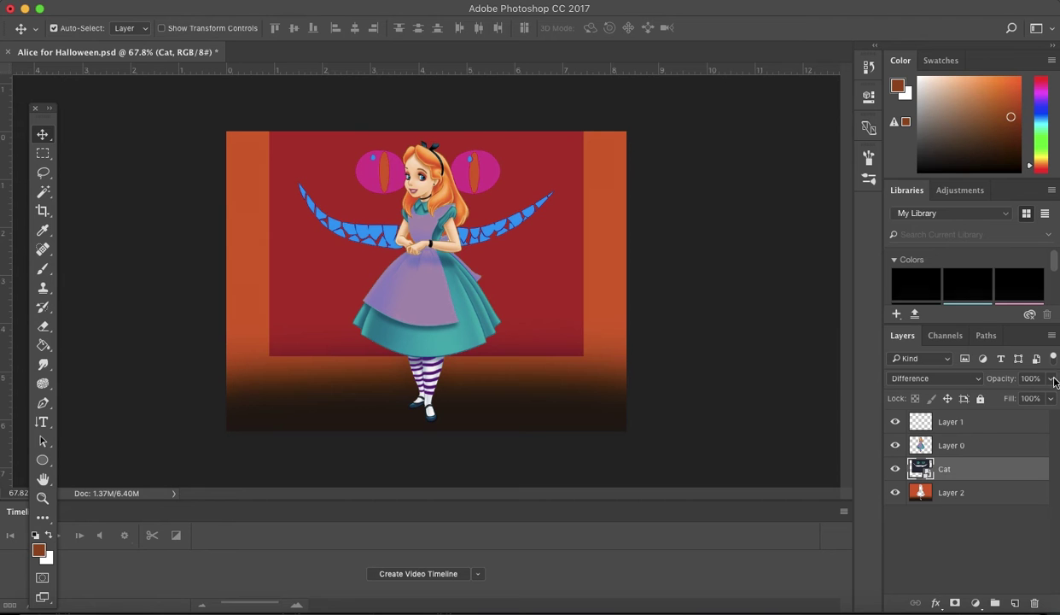
- Set Cat opacity to 42% and free-transform the grin larger, centered behind Alice
left_click_drag(1011, 399, 1010, 399)
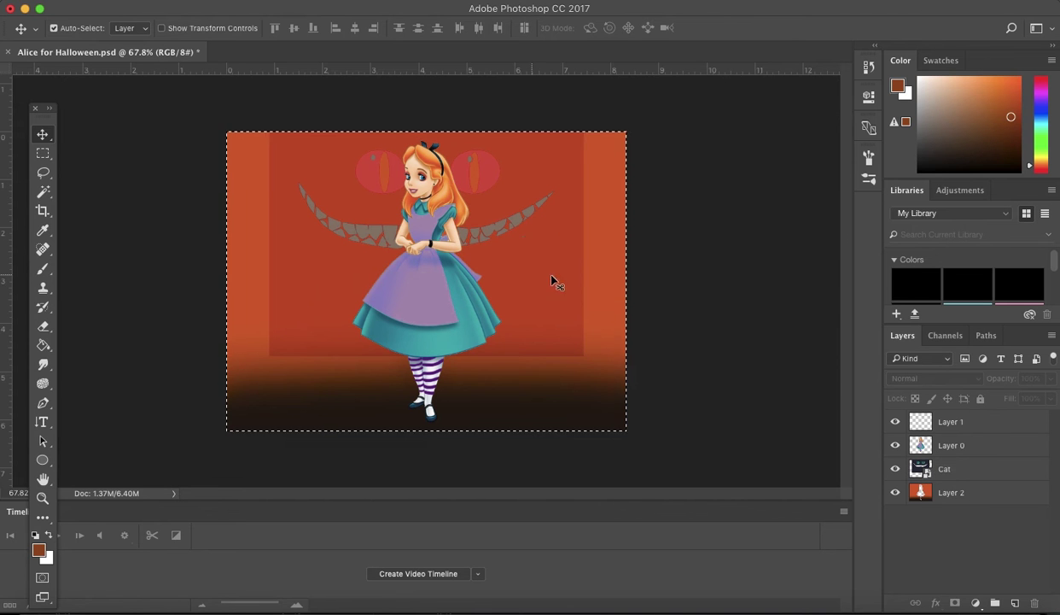
mouse_move(586, 355)
left_mouse_down()
mouse_move(563, 372)
mouse_move(521, 329)
mouse_move(510, 369)
mouse_move(440, 301)
mouse_move(445, 331)
mouse_move(409, 298)
left_mouse_up()
key("ctrl+t")
mouse_move(331, 181)
left_mouse_down()
mouse_move(356, 203)
mouse_move(338, 182)
mouse_move(277, 184)
left_mouse_up()
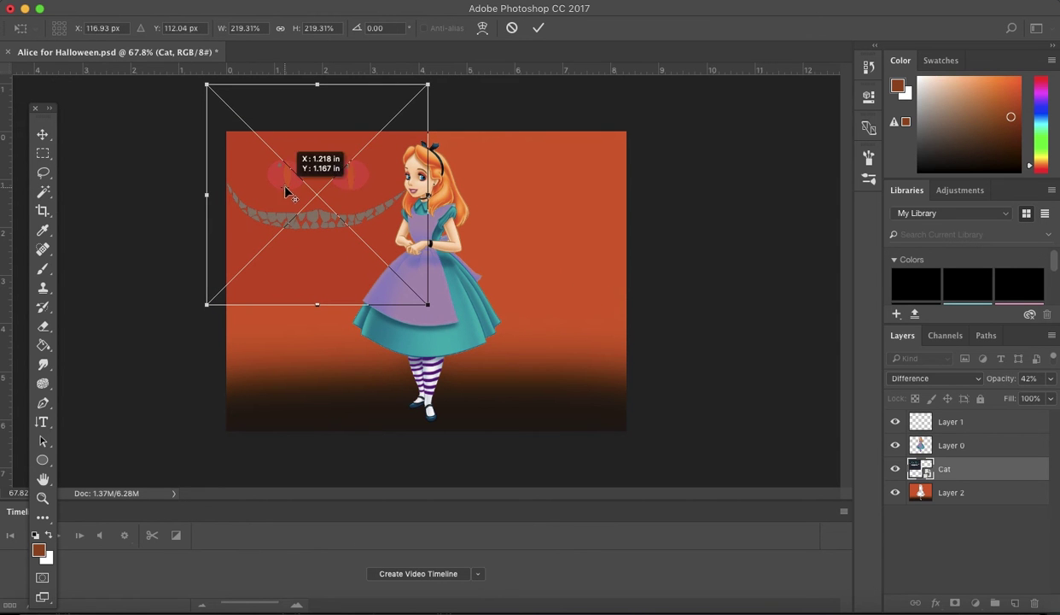
scroll(433, 241, "up", 2)
left_click_drag(433, 241, 675, 454)
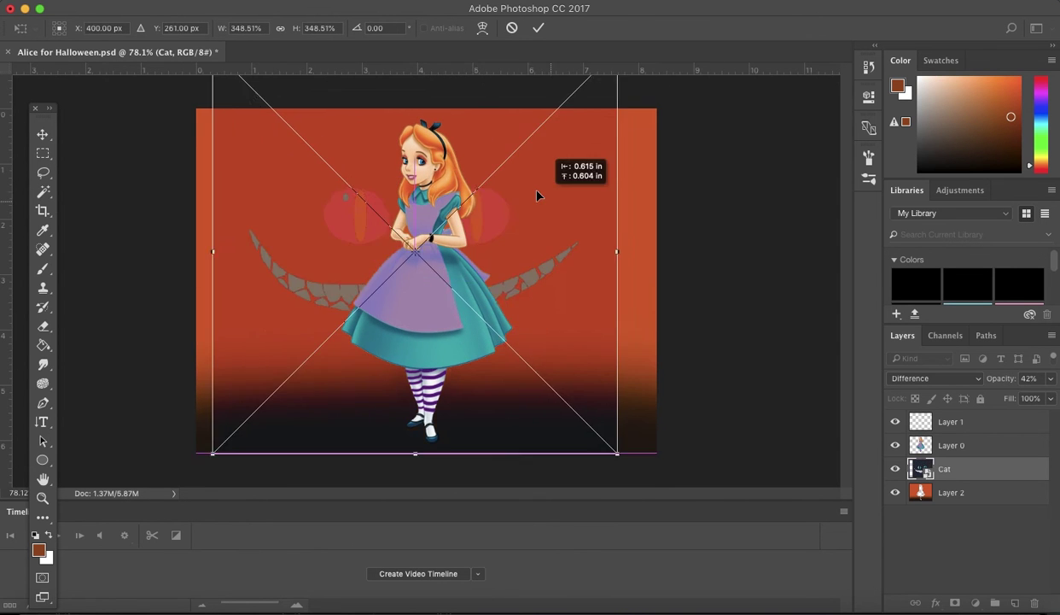
left_click_drag(539, 193, 550, 177)
- Try Subtract and Lighten blending, then commit the enlarged grin and eyes
left_click(935, 379)
left_click(931, 427)
left_click(934, 378)
left_click(919, 348)
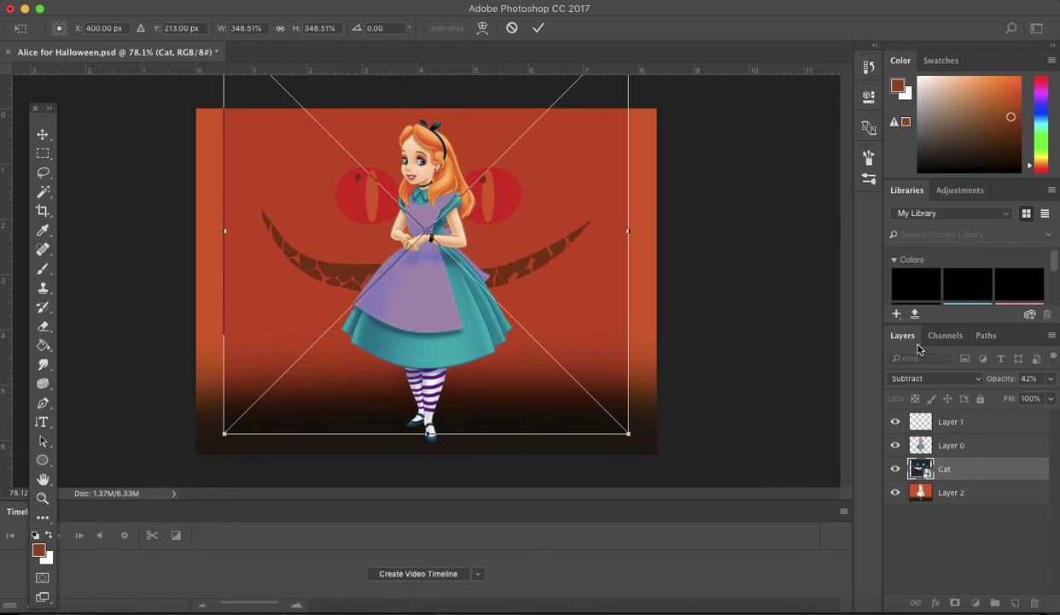
left_click(929, 382)
left_click(917, 203)
left_click(41, 134)
left_click(641, 211)
- Set the Cat layer's blend mode to Screen
scroll(609, 218, "down", 2)
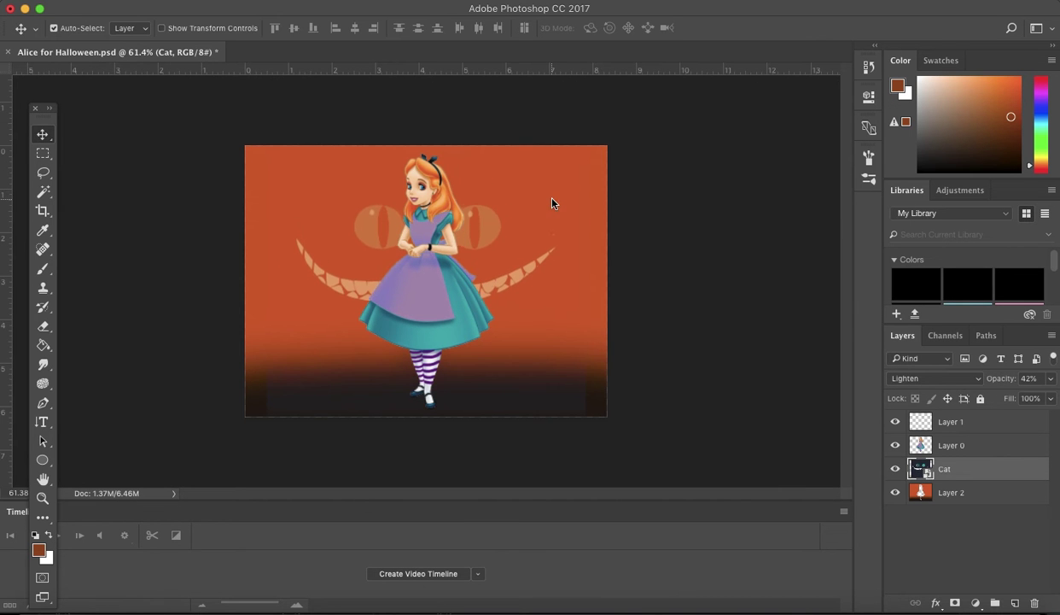
scroll(319, 135, "up", 3)
left_click(935, 378)
left_click(962, 392)
scroll(676, 350, "up", 1)
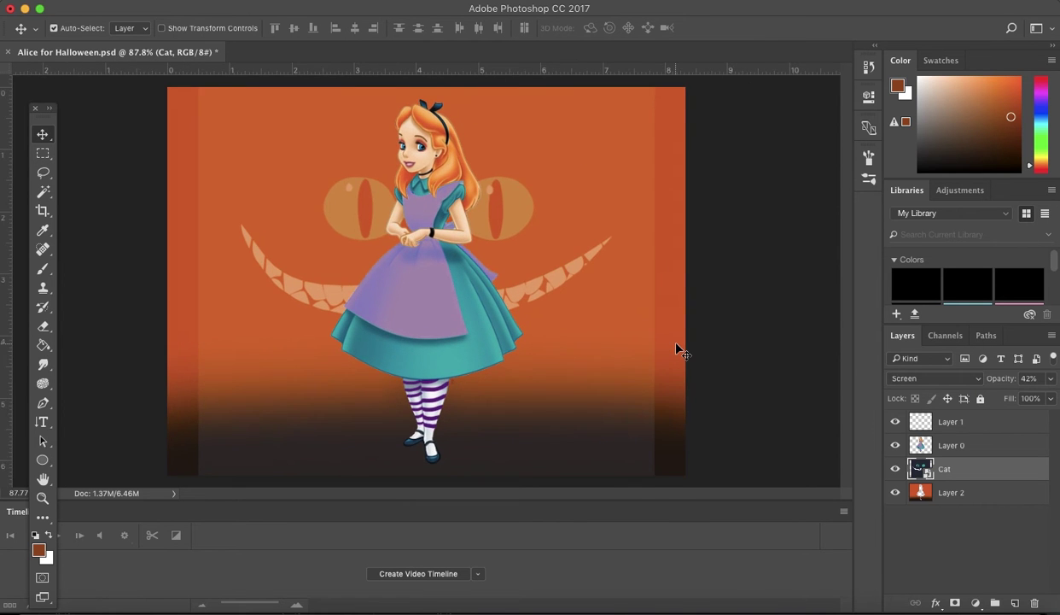
scroll(676, 347, "up", 4)
scroll(538, 255, "down", 5)
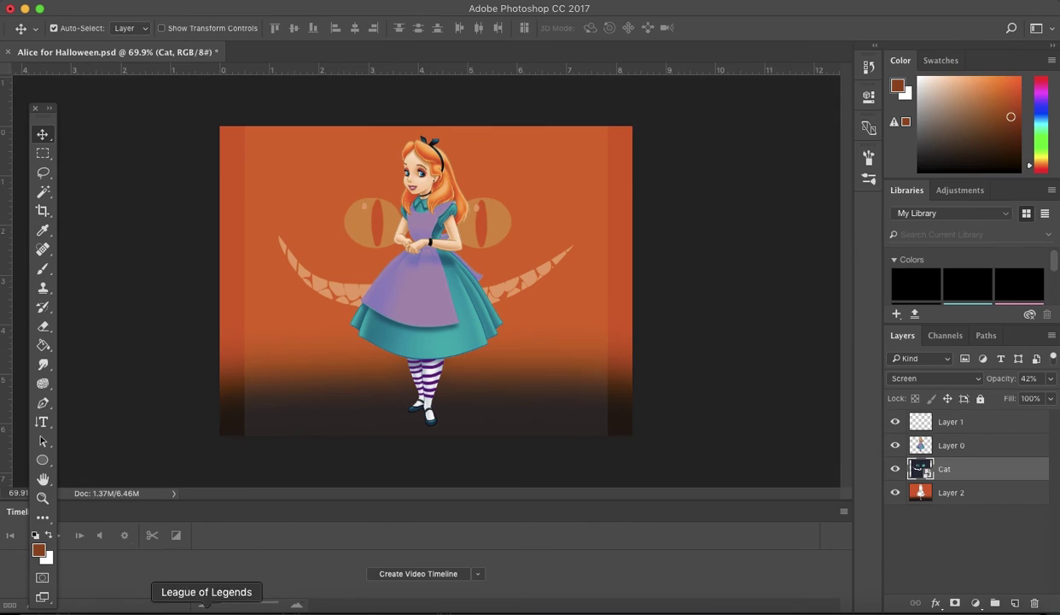
left_click(183, 602)
scroll(492, 278, "down", 5)
- Search Google Images for 'Halloween pumpkin'
scroll(492, 278, "down", 5)
scroll(492, 279, "up", 10)
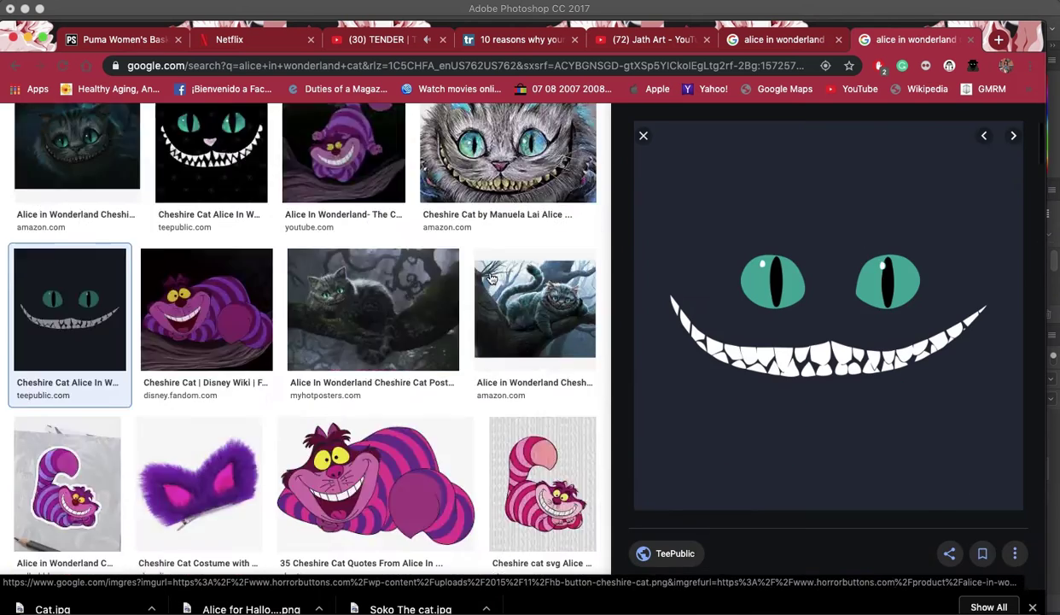
left_click_drag(236, 134, 108, 134)
type("Halloween pu")
left_click(171, 166)
scroll(683, 338, "down", 5)
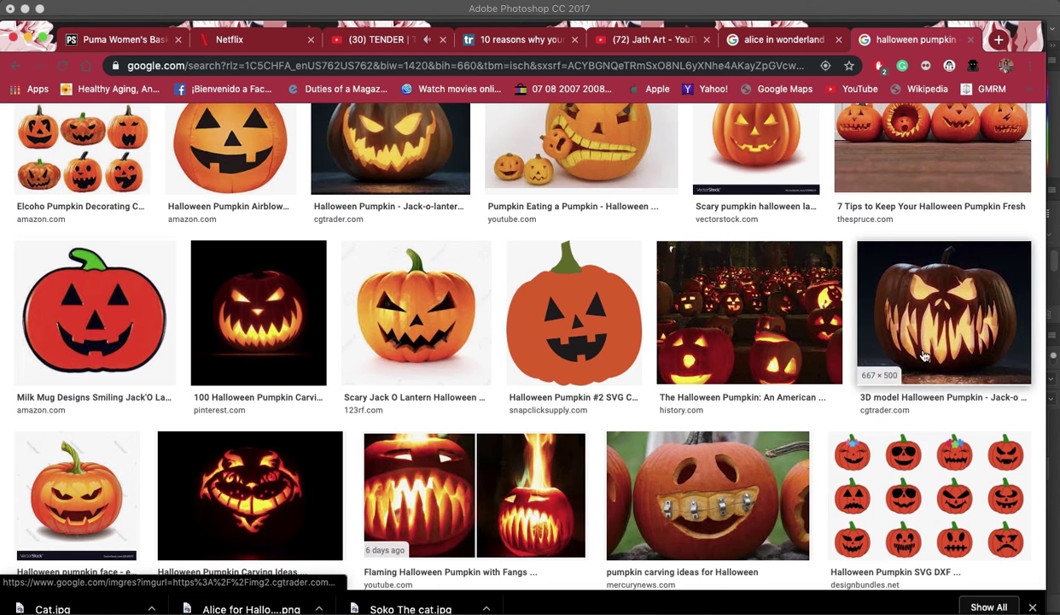
- Save a glowing jack-o'-lantern image to the Desktop as 'Punk'
right_click(724, 342)
left_click(783, 475)
type("Punk")
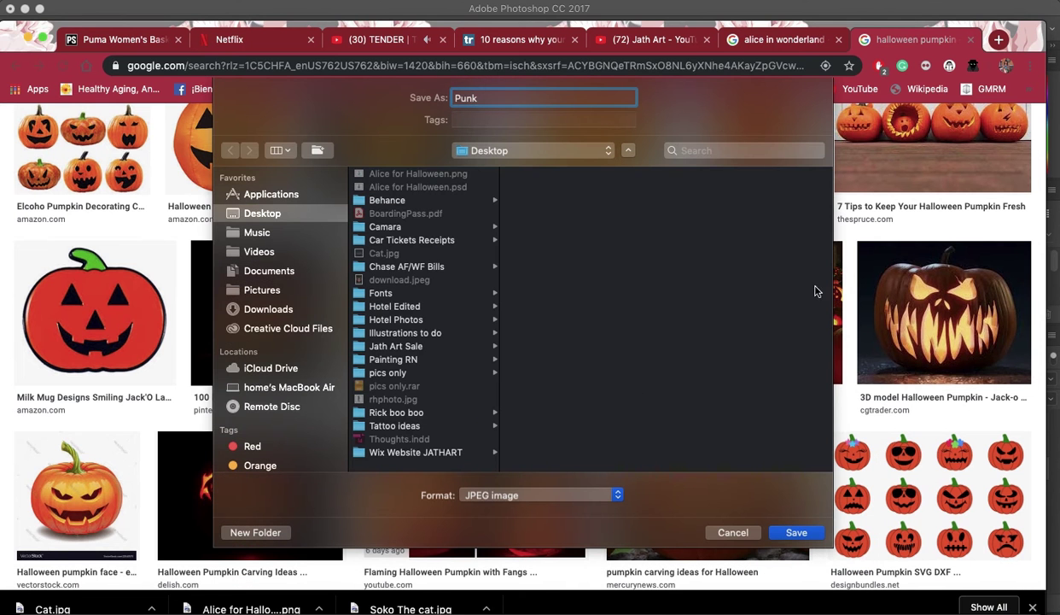
left_click(792, 533)
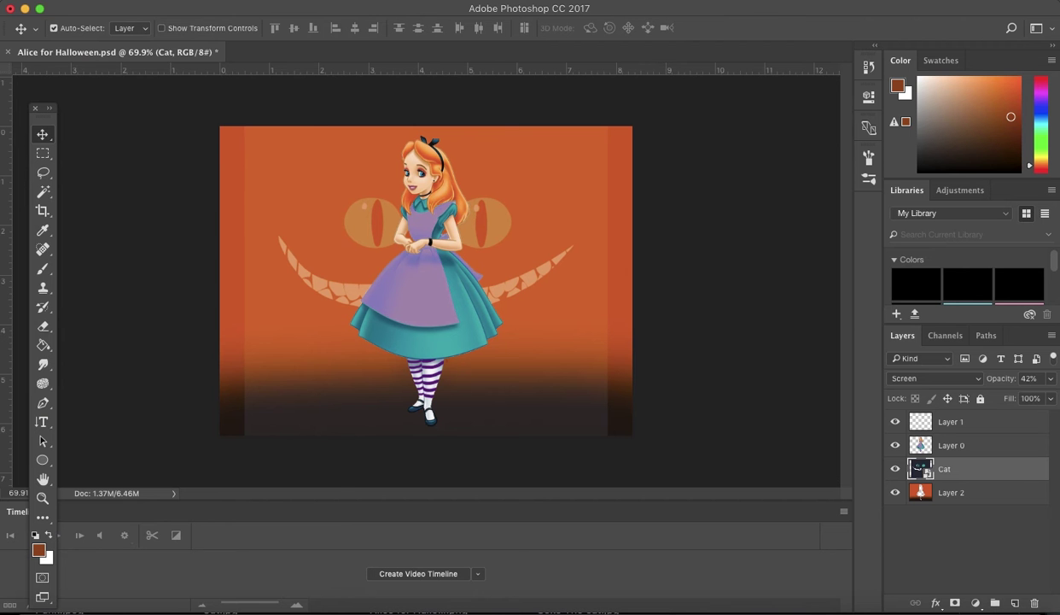
left_click(128, 6)
- Place the Punk image above Layer 1, shrunk into the lower right
left_click(179, 263)
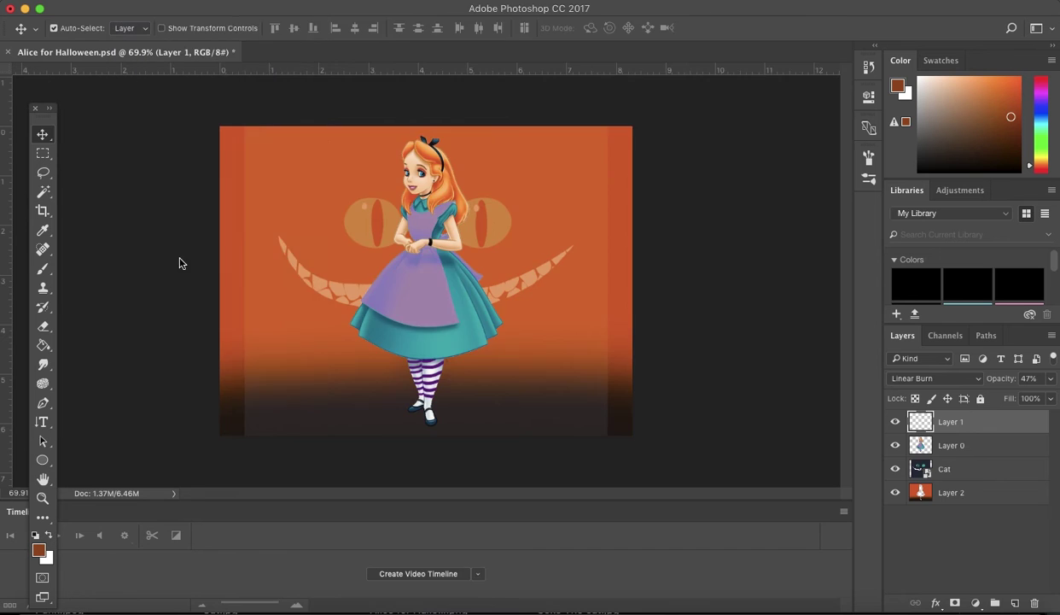
left_click(790, 578)
mouse_move(478, 324)
left_mouse_down()
mouse_move(572, 384)
mouse_move(536, 376)
left_mouse_up()
- Commit the placed Punk pumpkin and set its layer to Darken blending
key("Return")
left_click(201, 7)
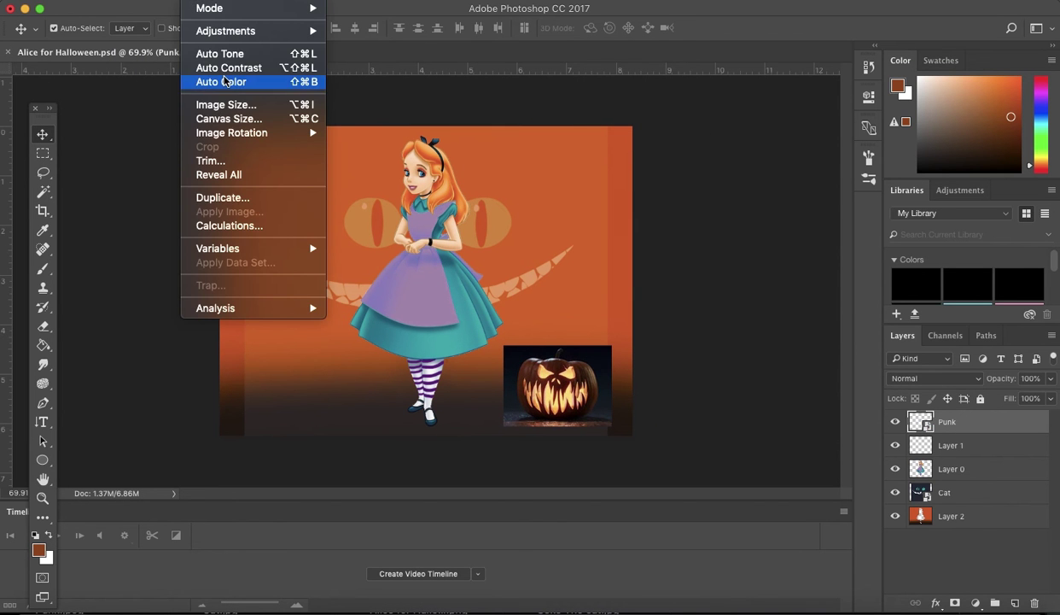
left_click(935, 378)
left_click(954, 407)
scroll(602, 371, "up", 5)
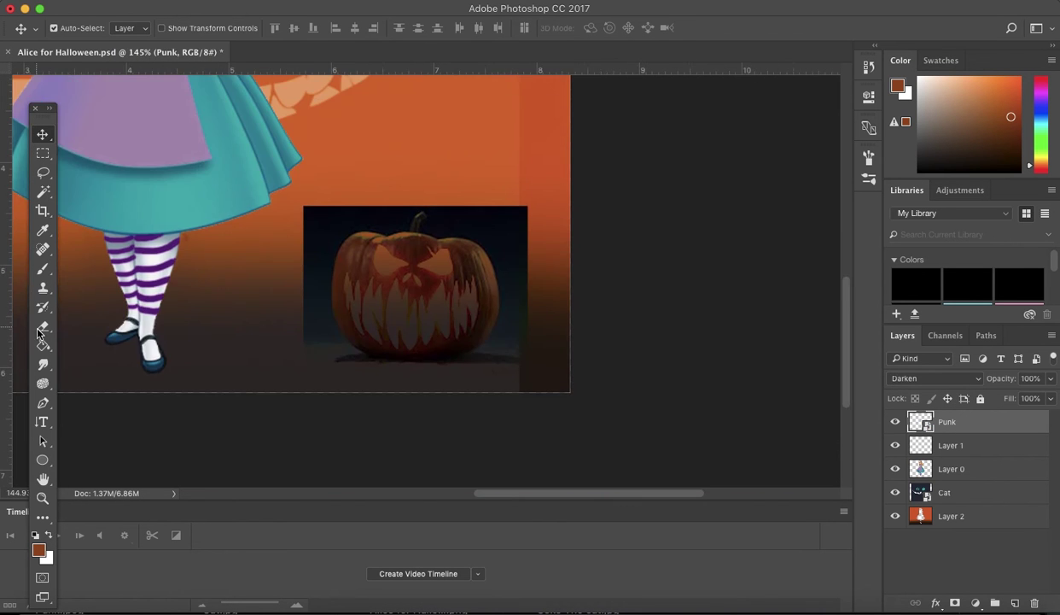
- Rasterize the Punk layer and erase its dark backdrop at top right with a hard round eraser
right_click(38, 331)
left_click(90, 324)
left_click(525, 335)
left_click(628, 215)
left_click_drag(546, 320, 484, 192)
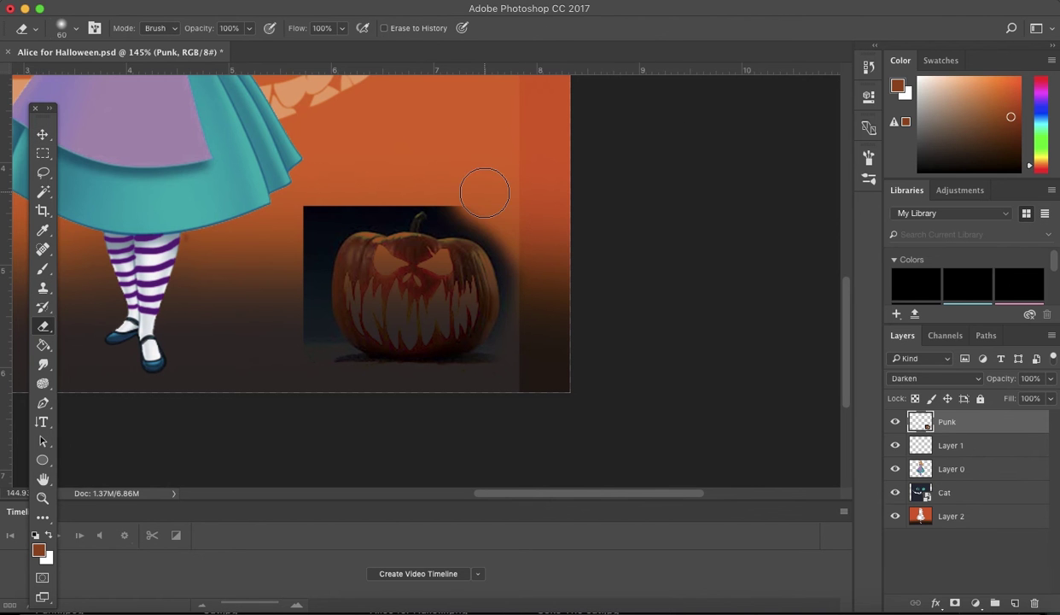
left_click(75, 29)
left_click(54, 169)
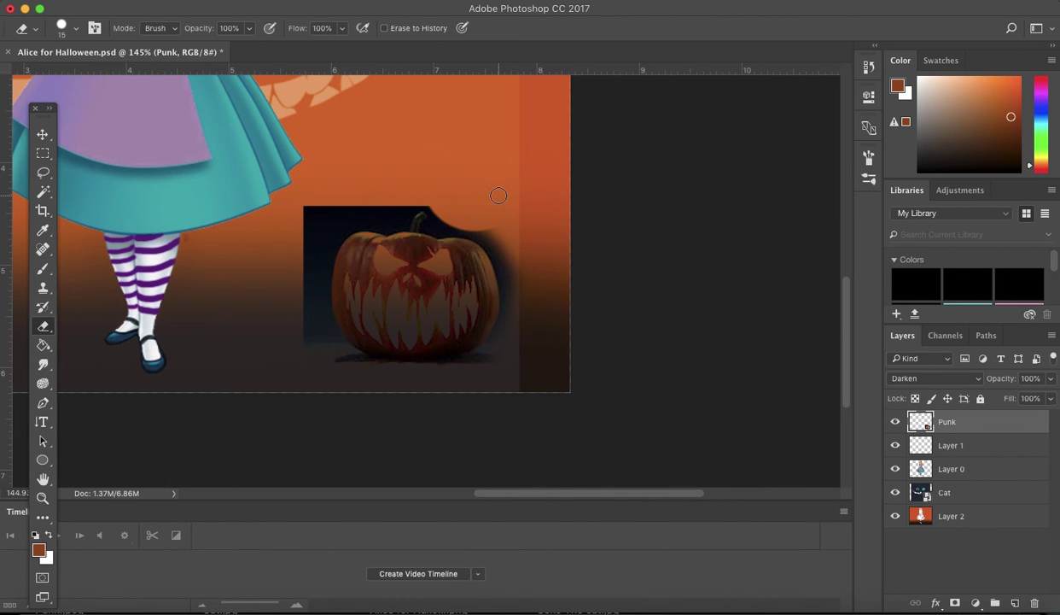
- Erase the dark backdrop around the stem and left side, then switch to a softer 20 px eraser
scroll(433, 153, "up", 5)
mouse_move(432, 154)
left_mouse_down()
mouse_move(575, 181)
mouse_move(625, 303)
mouse_move(622, 190)
mouse_move(571, 186)
left_mouse_up()
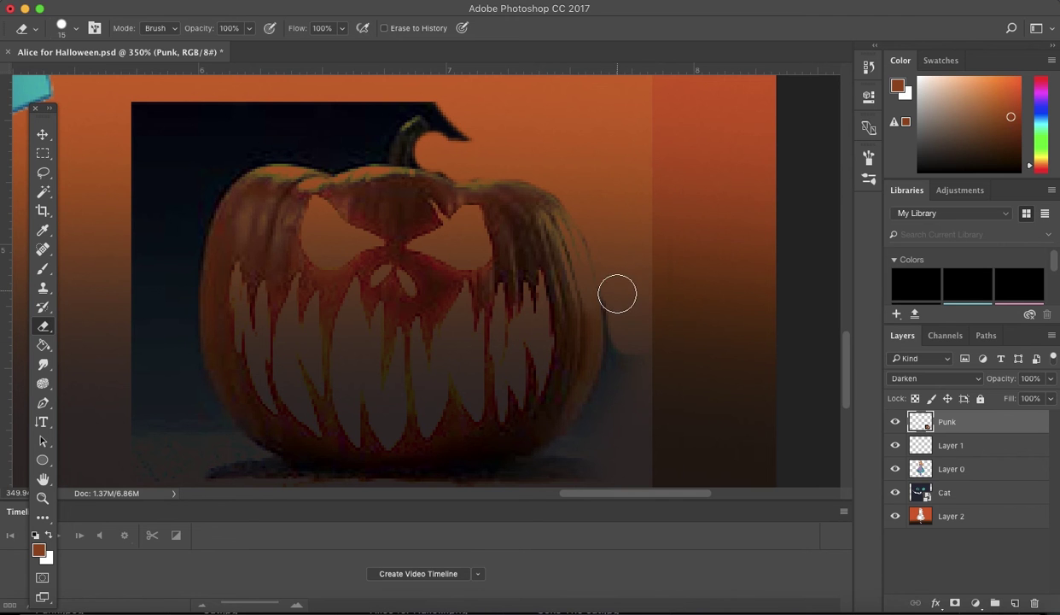
mouse_move(468, 137)
left_mouse_down()
mouse_move(376, 120)
mouse_move(350, 151)
mouse_move(267, 142)
mouse_move(184, 269)
mouse_move(209, 184)
left_mouse_up()
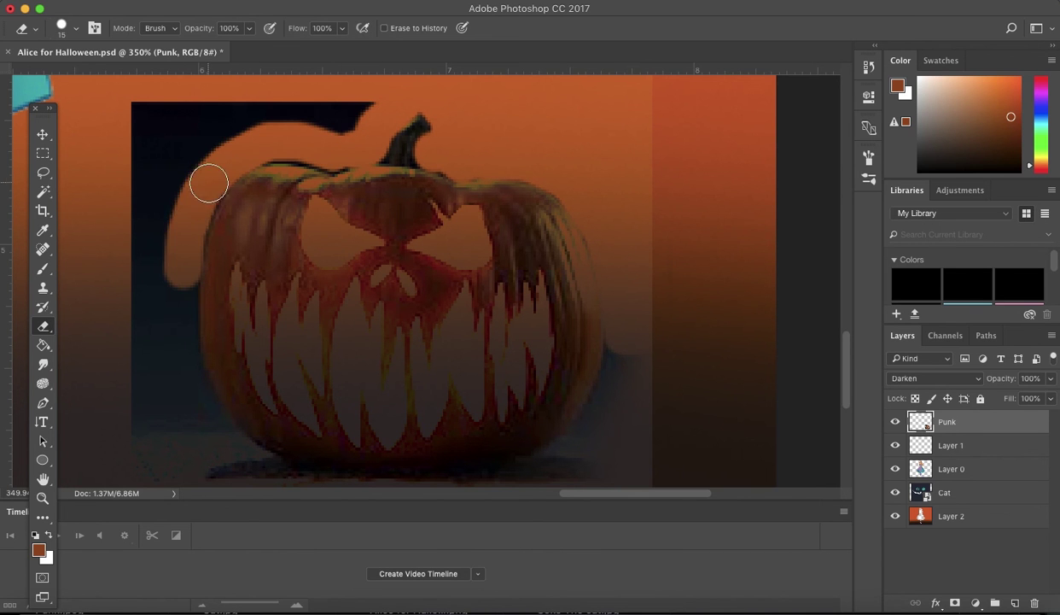
mouse_move(340, 114)
left_mouse_down()
mouse_move(248, 123)
mouse_move(137, 215)
mouse_move(141, 299)
left_mouse_up()
key("ctrl+minus")
left_click_drag(178, 262, 275, 306)
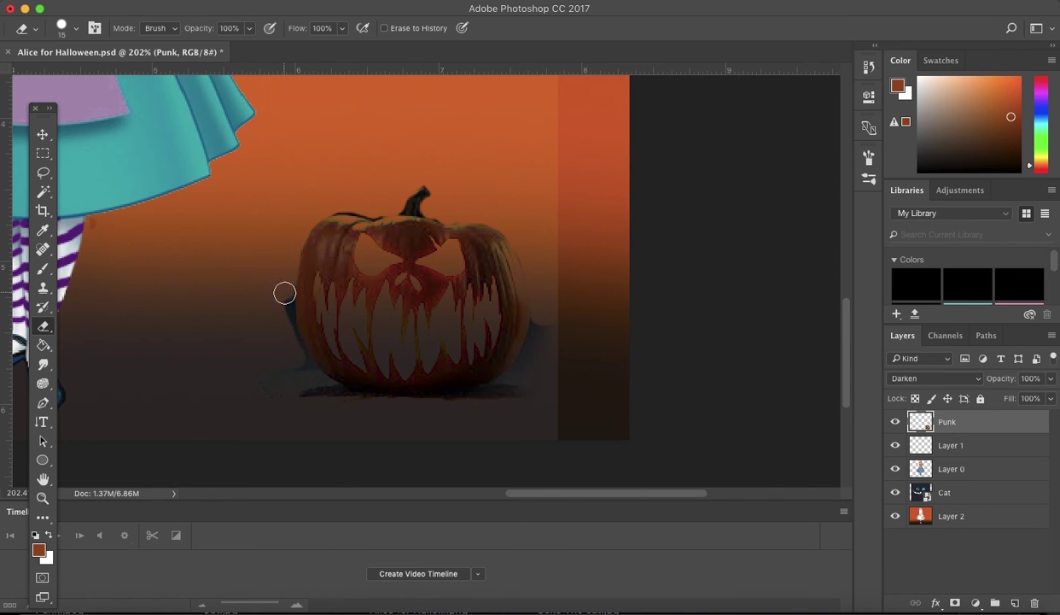
left_click(68, 29)
double_click(28, 171)
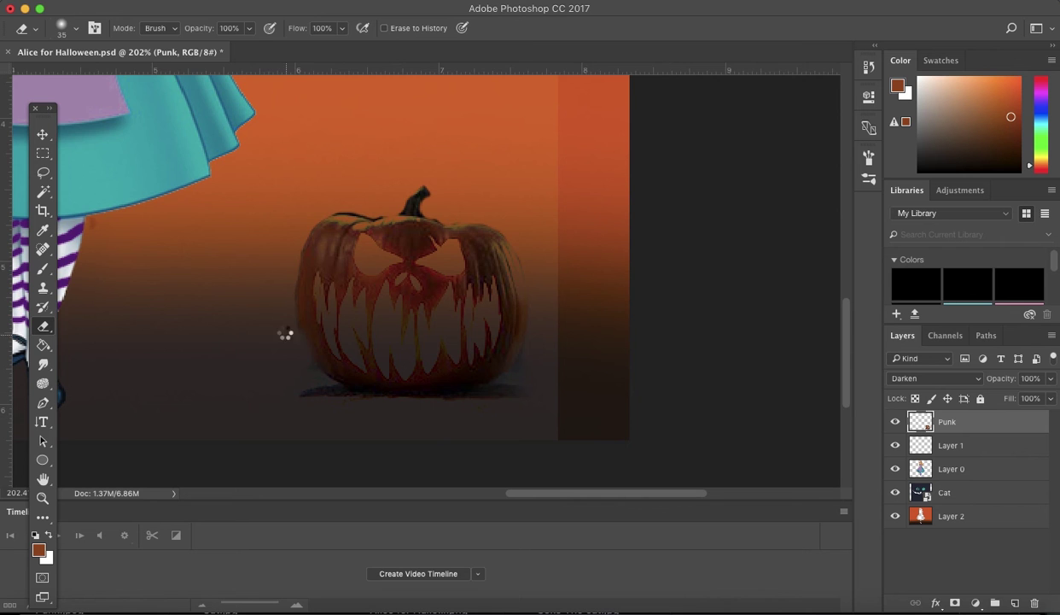
key("ctrl+0")
- Move the pumpkin to the lower left and boost its saturation with Vibrance
key("v")
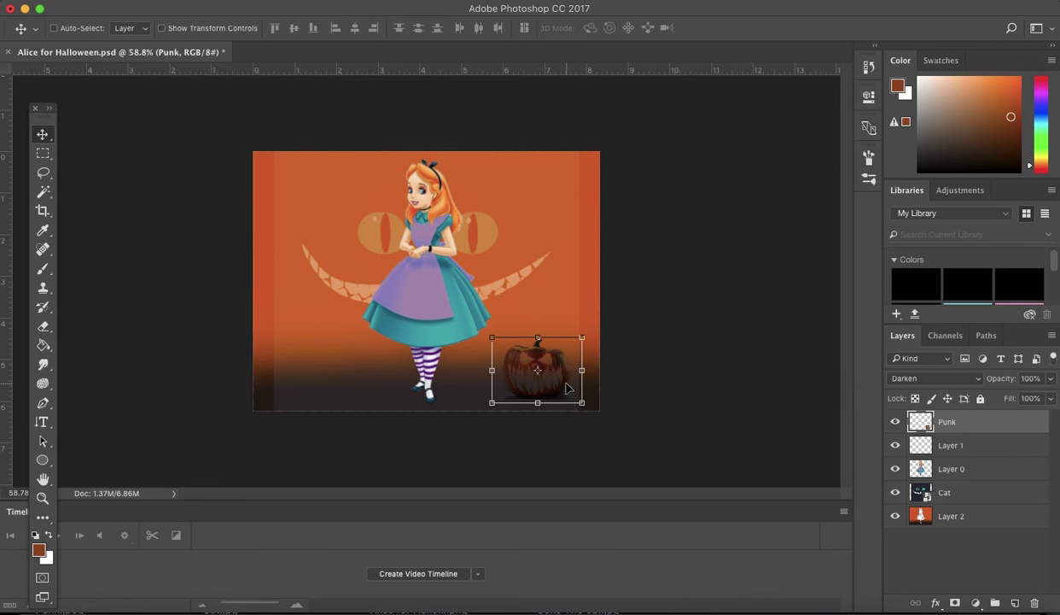
left_click_drag(566, 389, 347, 397)
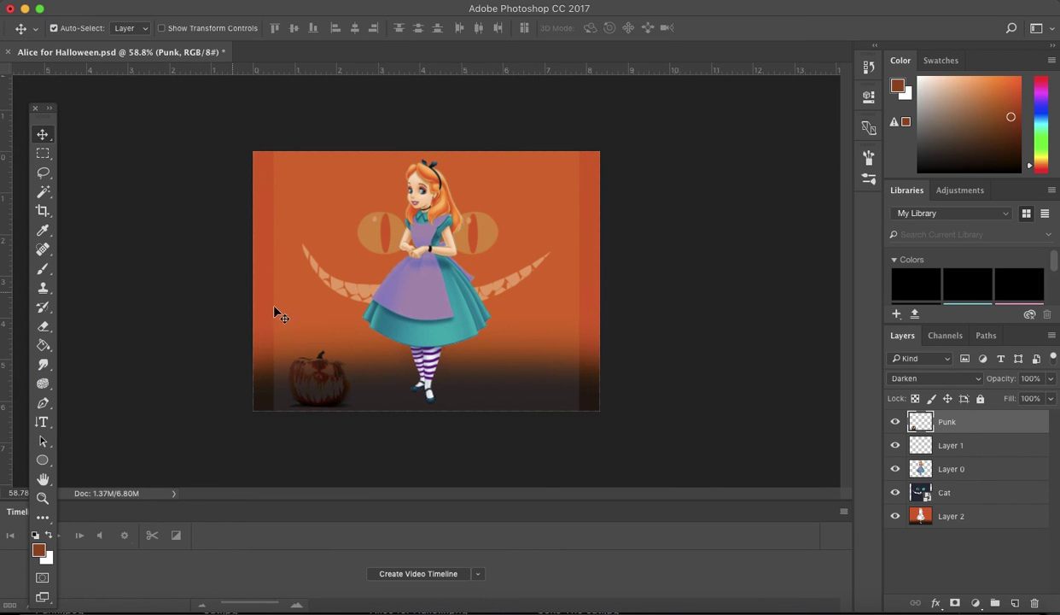
left_click(209, 2)
left_click(391, 100)
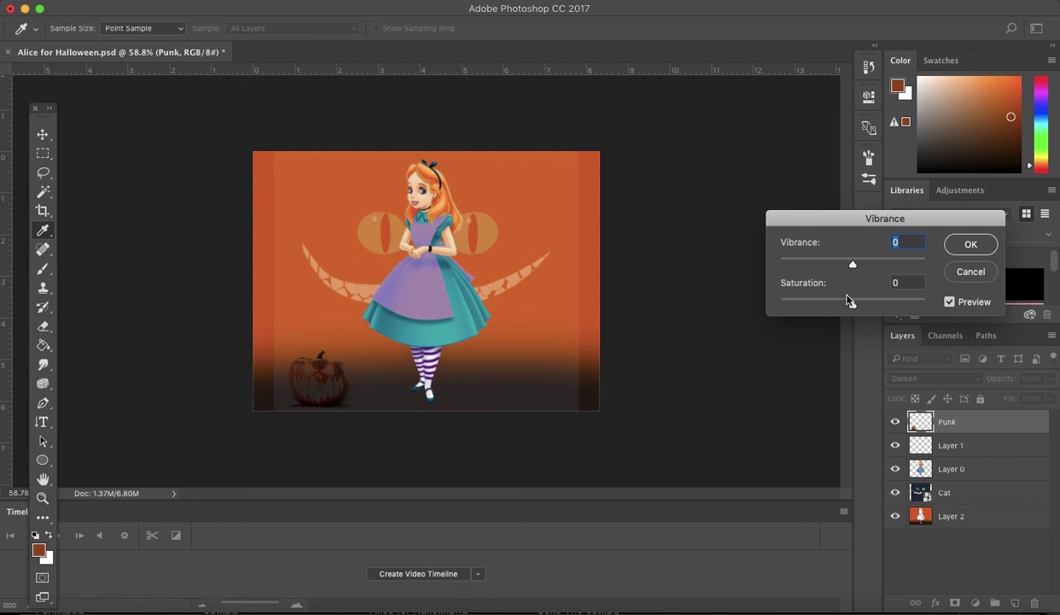
left_click_drag(853, 304, 891, 304)
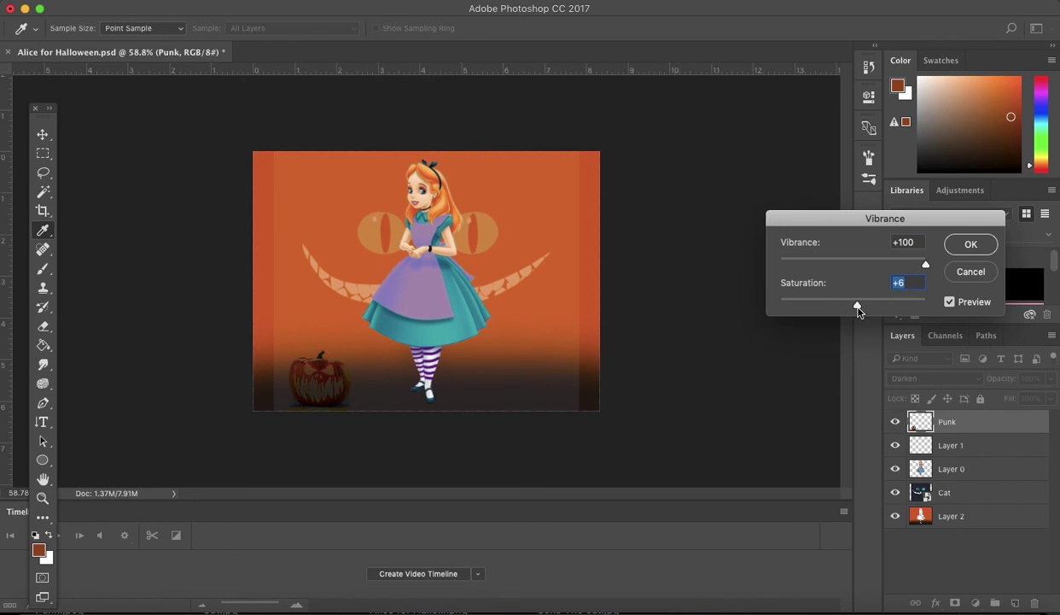
left_click(980, 278)
- Reduce the pumpkin's blue shift with a Color Balance adjustment
left_click(209, 2)
left_click(390, 121)
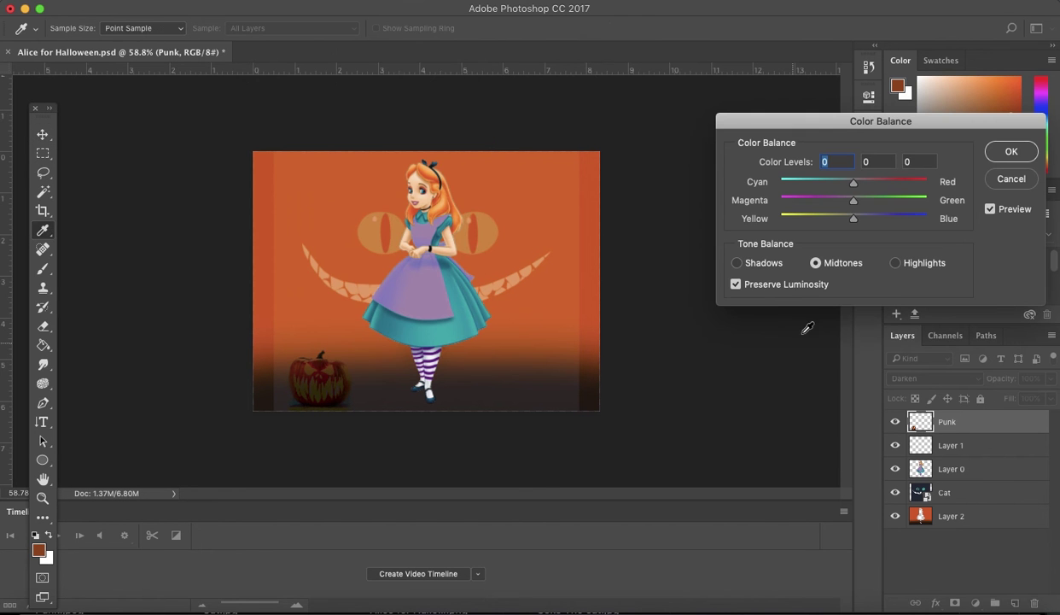
left_click_drag(907, 222, 859, 219)
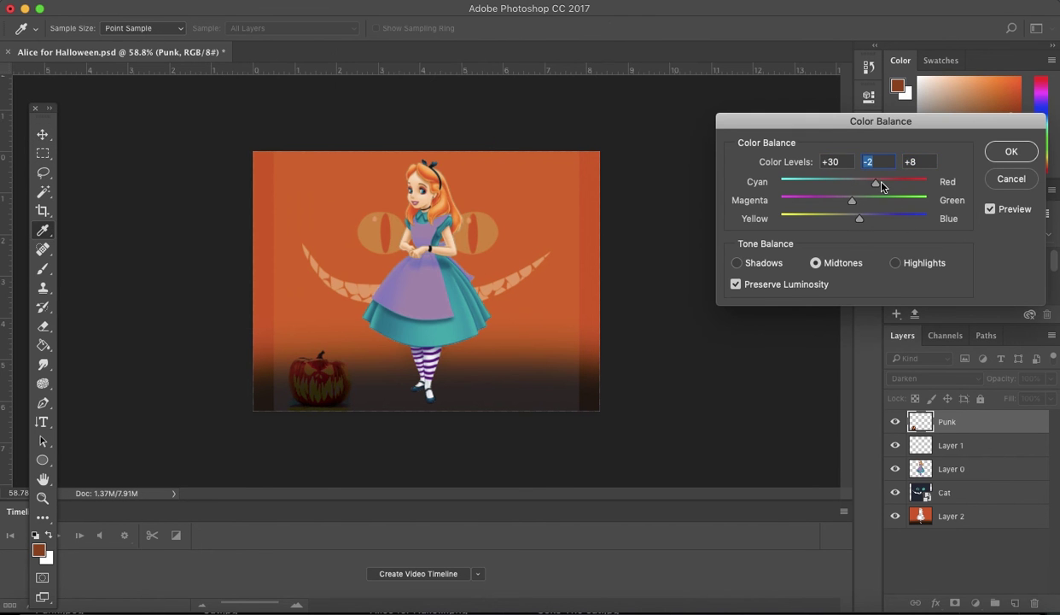
key("Return")
left_click(244, 2)
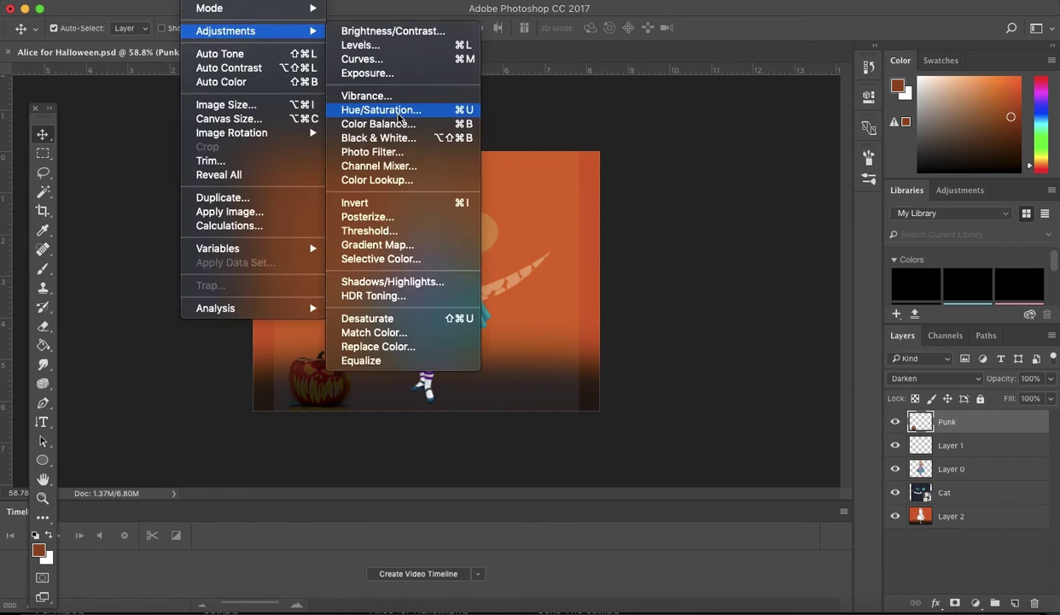
- Apply Hue/Saturation: hue -2, slightly higher saturation, slightly lower lightness
left_click(406, 106)
left_click_drag(721, 298, 725, 299)
left_click_drag(723, 255, 710, 255)
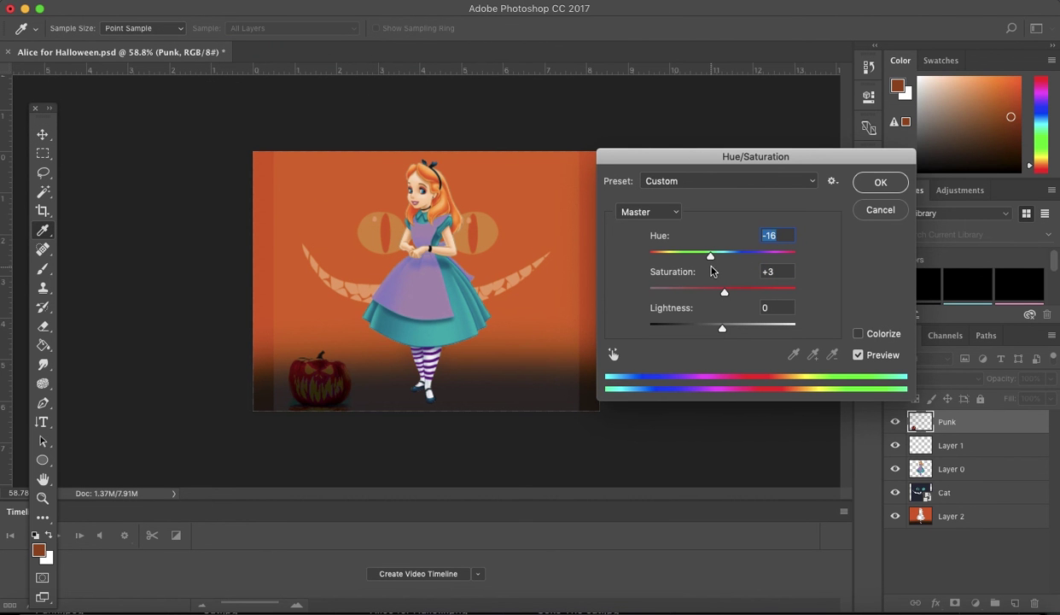
left_click_drag(726, 334, 724, 337)
mouse_move(711, 259)
left_mouse_down()
mouse_move(739, 259)
mouse_move(721, 264)
left_mouse_up()
key("Return")
- Shrink the pumpkin to about 89% near the bottom edge, at Screen blending and 64% opacity
key("ctrl+0")
key("v")
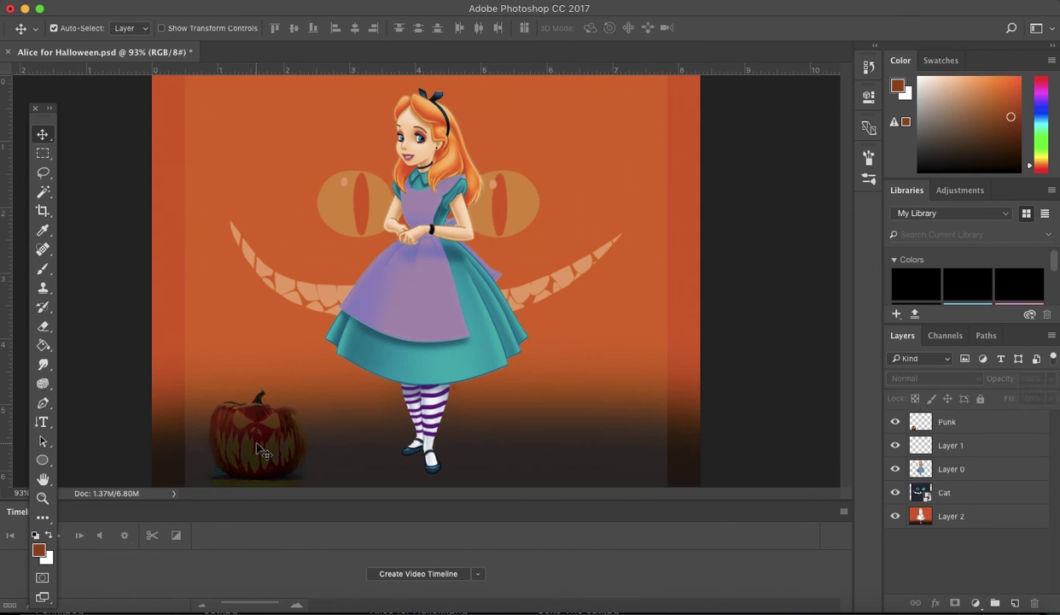
left_click_drag(324, 454, 285, 461)
key("ctrl+t")
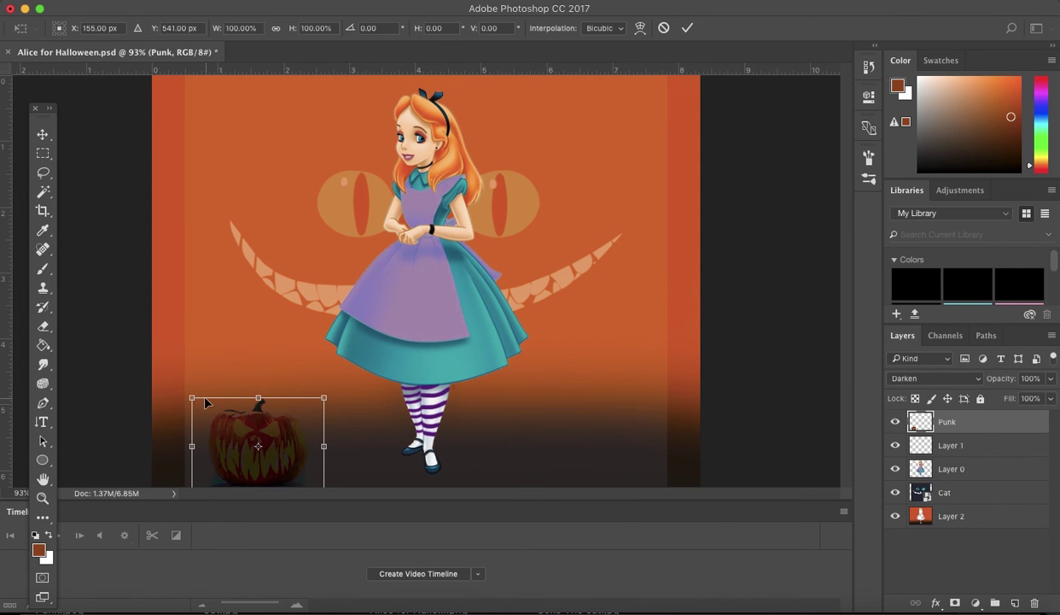
left_click_drag(191, 398, 206, 408)
left_click(1050, 398)
left_click_drag(1042, 400, 1000, 394)
left_click(935, 378)
left_click(924, 461)
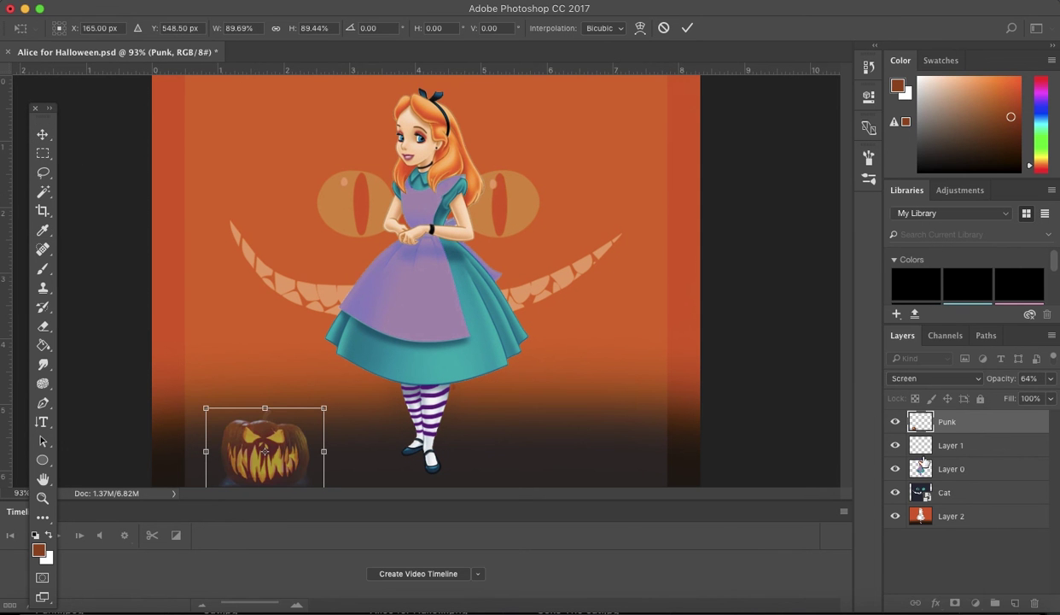
left_click(51, 137)
left_click(653, 217)
- Duplicate the pumpkin as Punk copy onto the bottom right of the scene
key("ctrl+0")
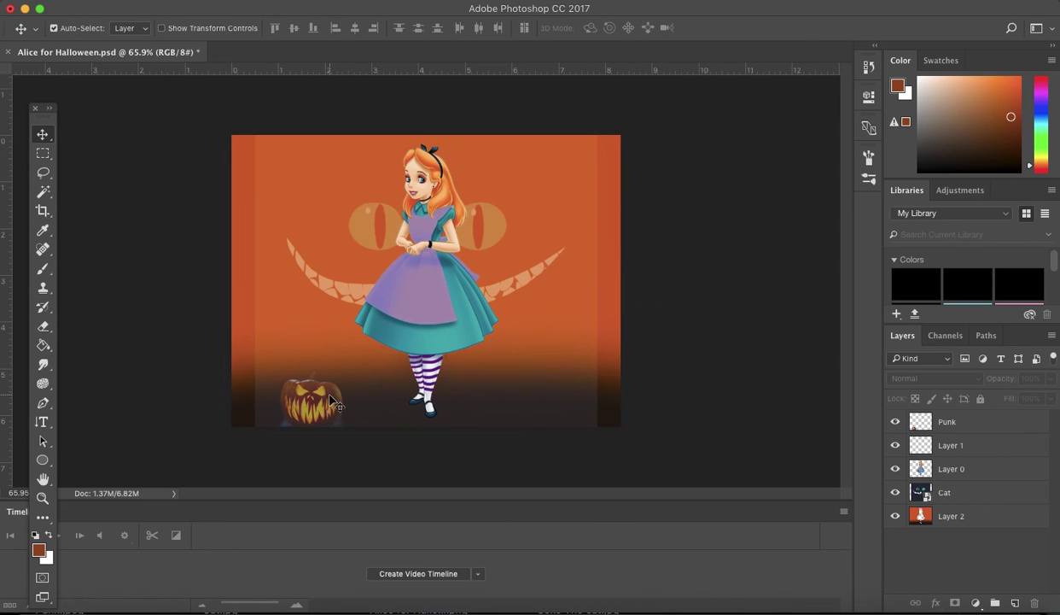
left_click_drag(333, 401, 571, 401)
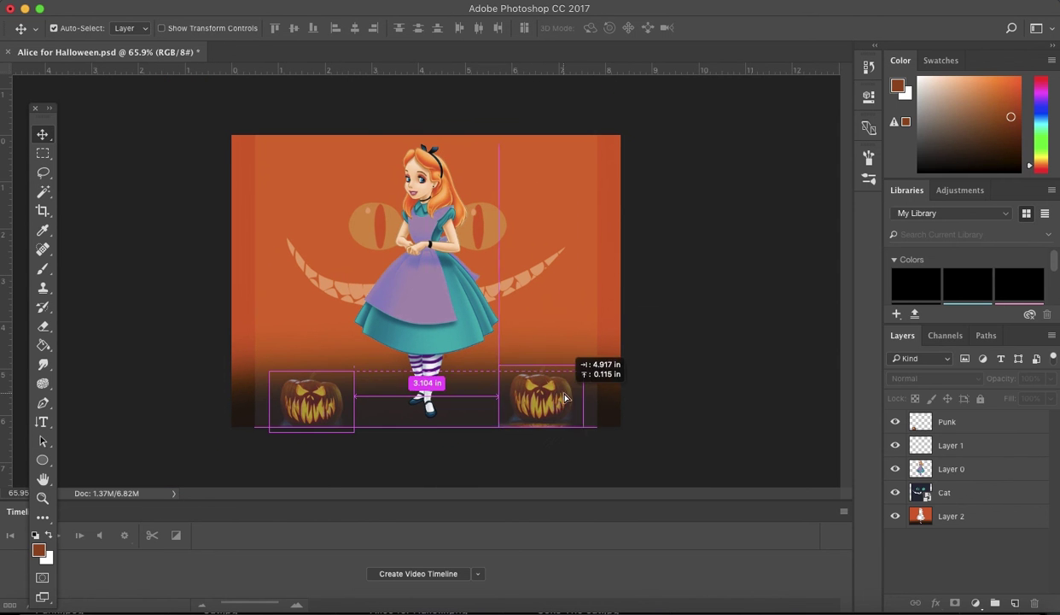
left_click(712, 380)
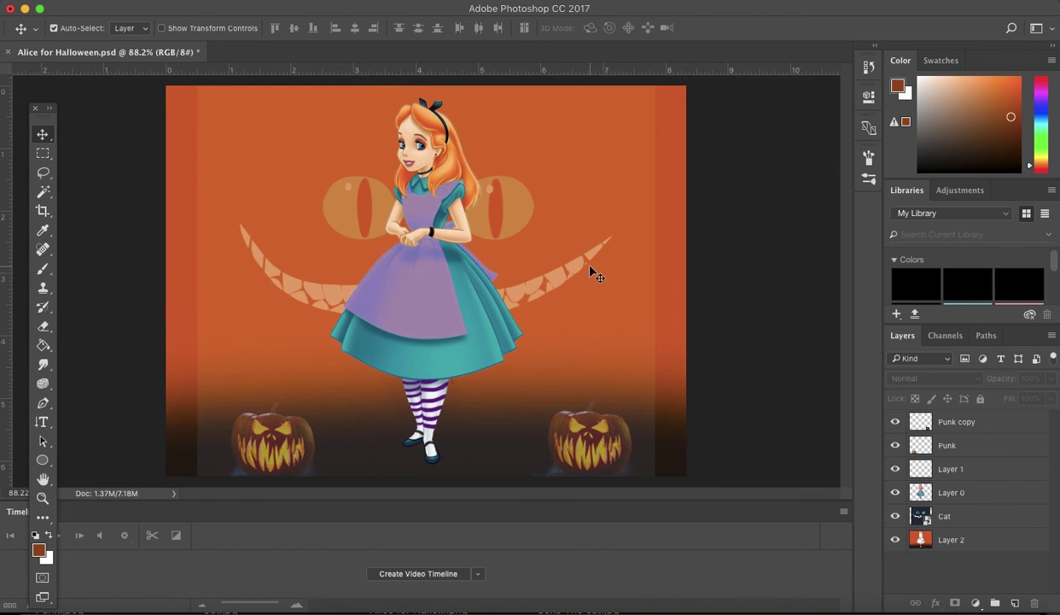
key("ctrl+plus")
key("ctrl+minus")
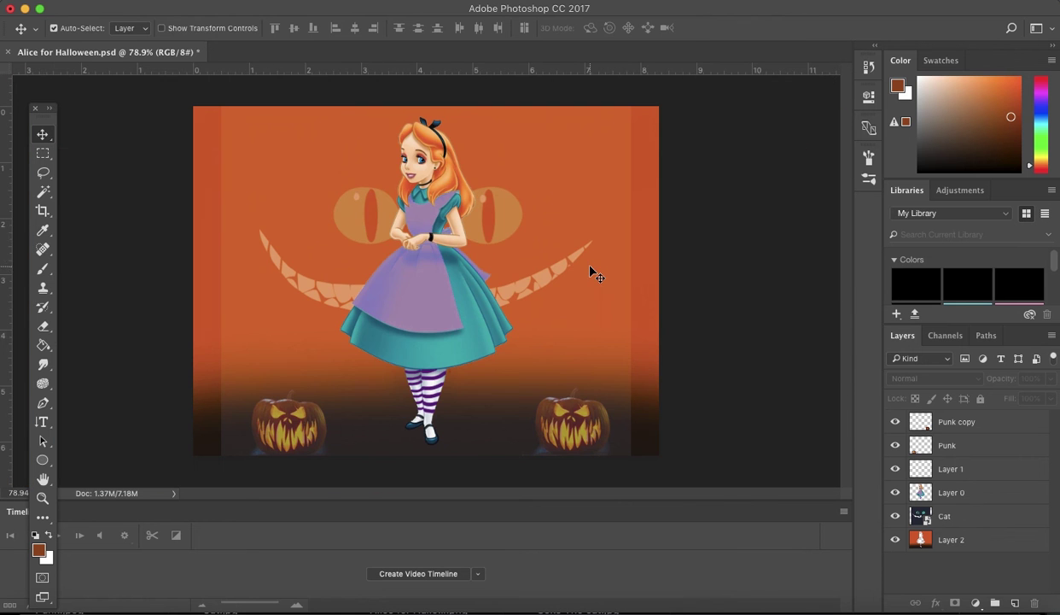
- Select the orange background Layer 2 and set a dark blue foreground colour
key("i")
left_click(950, 539)
left_click(39, 551)
mouse_move(480, 321)
left_mouse_down()
mouse_move(522, 330)
mouse_move(525, 315)
left_mouse_up()
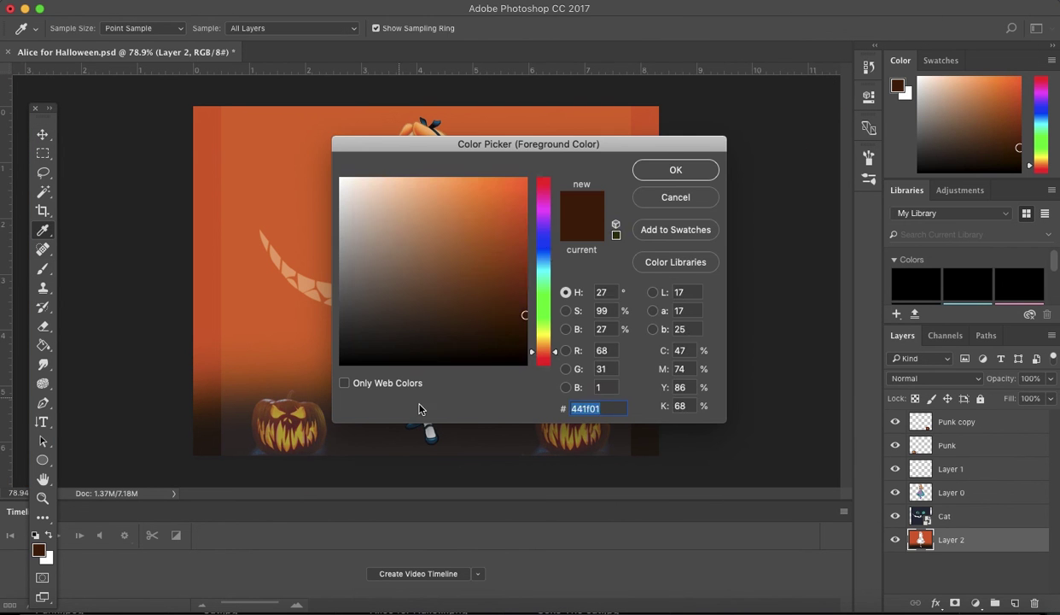
left_click(547, 249)
left_click(671, 176)
- Paint dark blue along the canvas edges with a soft 150 px brush, then undo it
key("b")
left_click(68, 29)
double_click(41, 164)
mouse_move(678, 123)
left_mouse_down()
mouse_move(252, 61)
mouse_move(686, 166)
mouse_move(175, 421)
mouse_move(675, 454)
mouse_move(329, 71)
mouse_move(263, 127)
left_mouse_up()
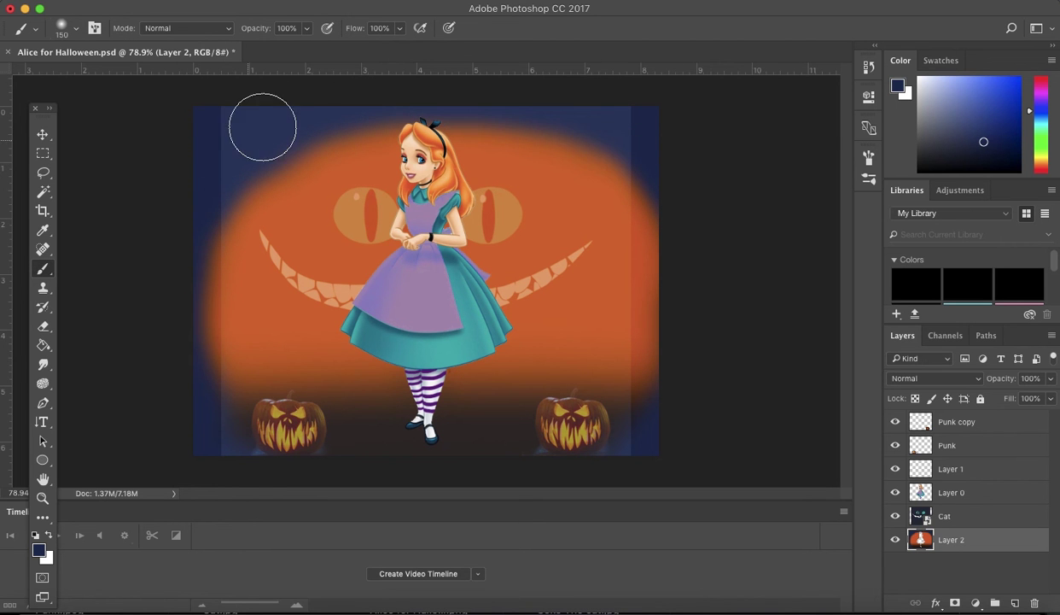
scroll(756, 179, "up", 1)
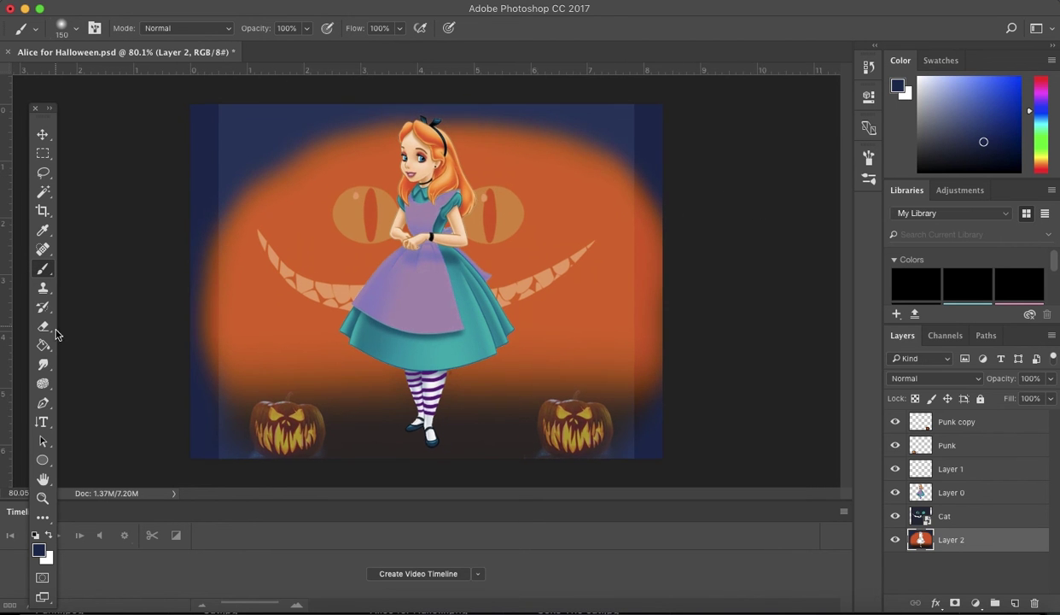
key("ctrl+z")
- Repaint the top corners and remaining edges with a darker navy
left_click(39, 551)
left_click(426, 430)
left_click(676, 170)
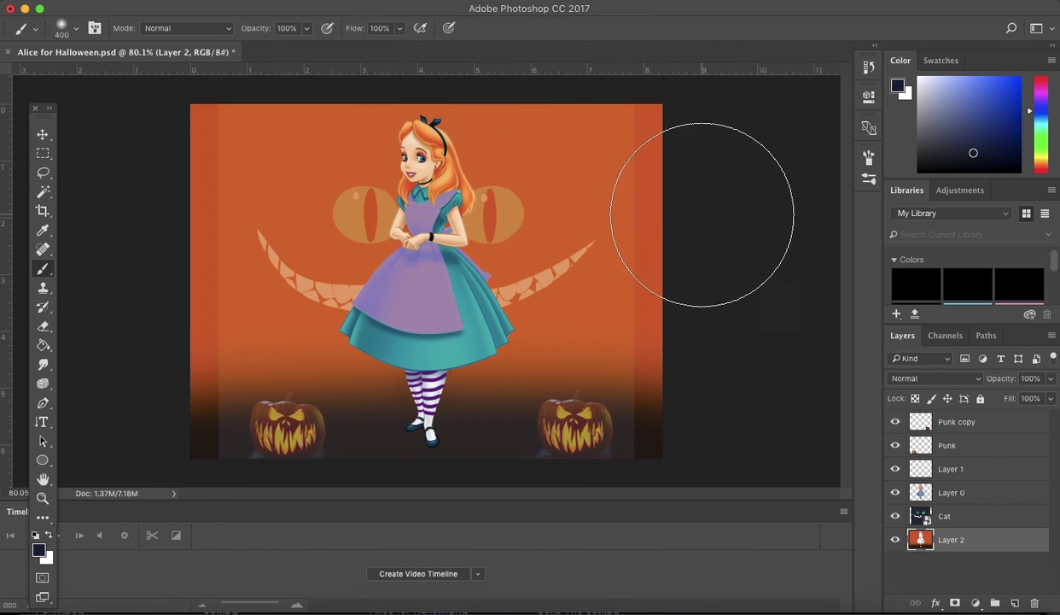
left_click_drag(683, 242, 213, 128)
mouse_move(344, 10)
left_mouse_down()
mouse_move(87, 231)
mouse_move(722, 438)
mouse_move(142, 235)
left_mouse_up()
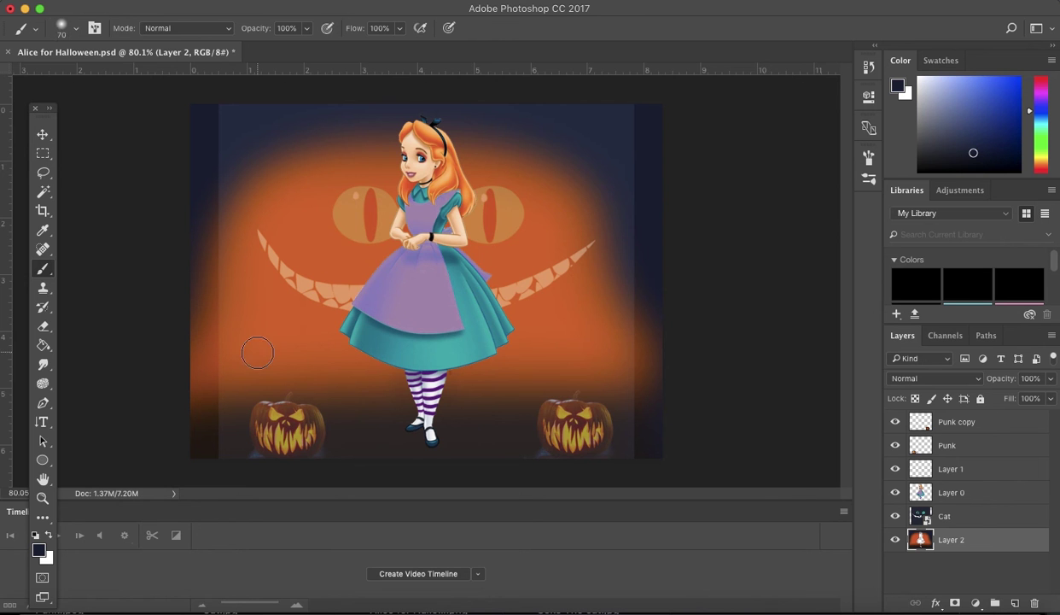
- Begin choosing dark brown 282112 as the next foreground colour
left_click(38, 550)
left_click(429, 431)
left_click(544, 348)
- Paint a dark brown tail-like shadow curving past Alice's feet
left_click(439, 328)
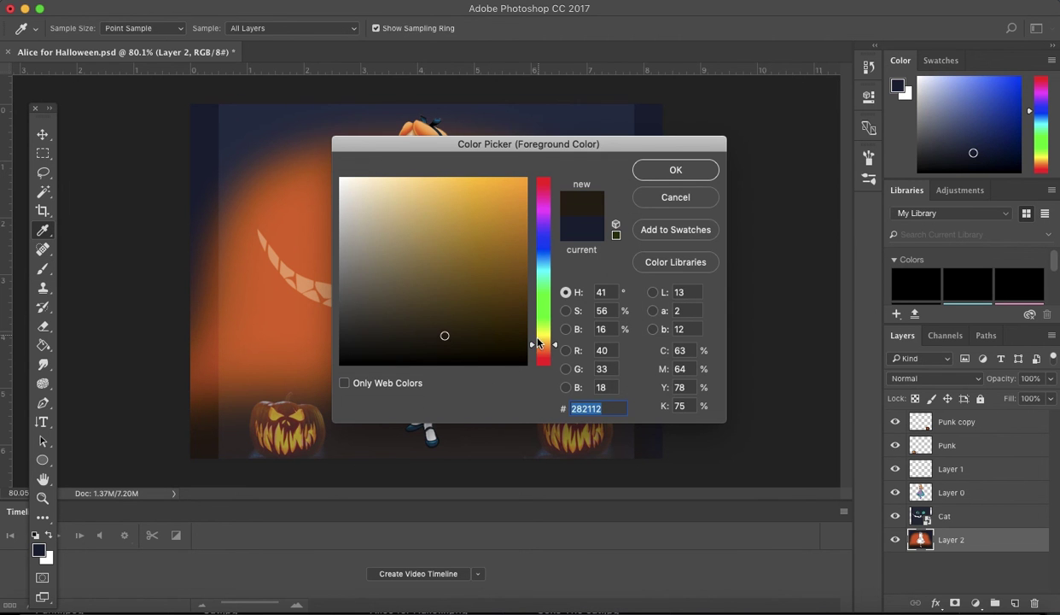
left_click(655, 171)
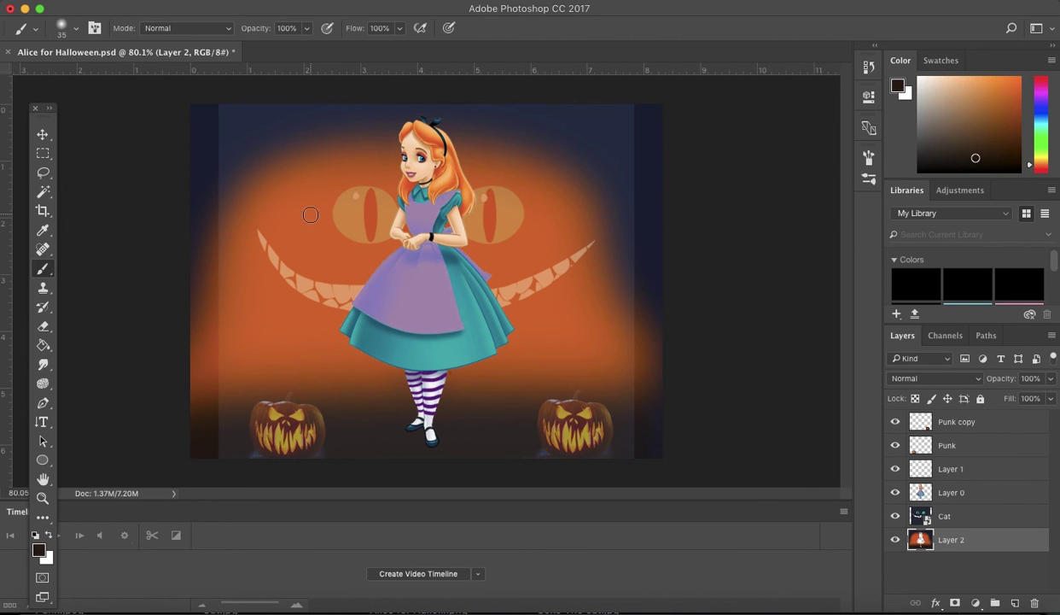
left_click_drag(252, 286, 376, 391)
key("ctrl+z")
left_click_drag(249, 302, 396, 388)
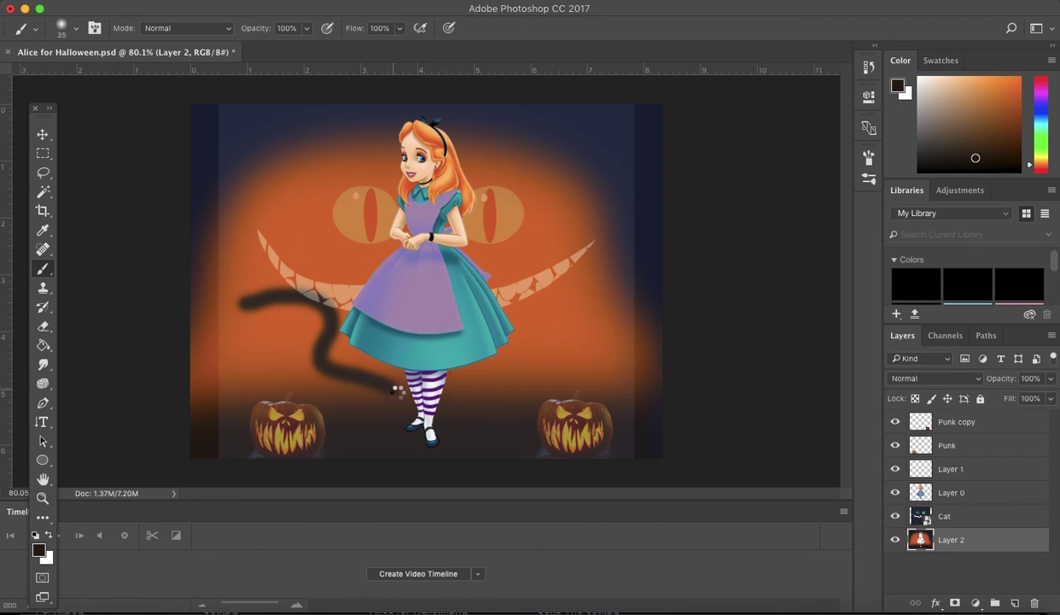
left_click_drag(235, 302, 473, 414)
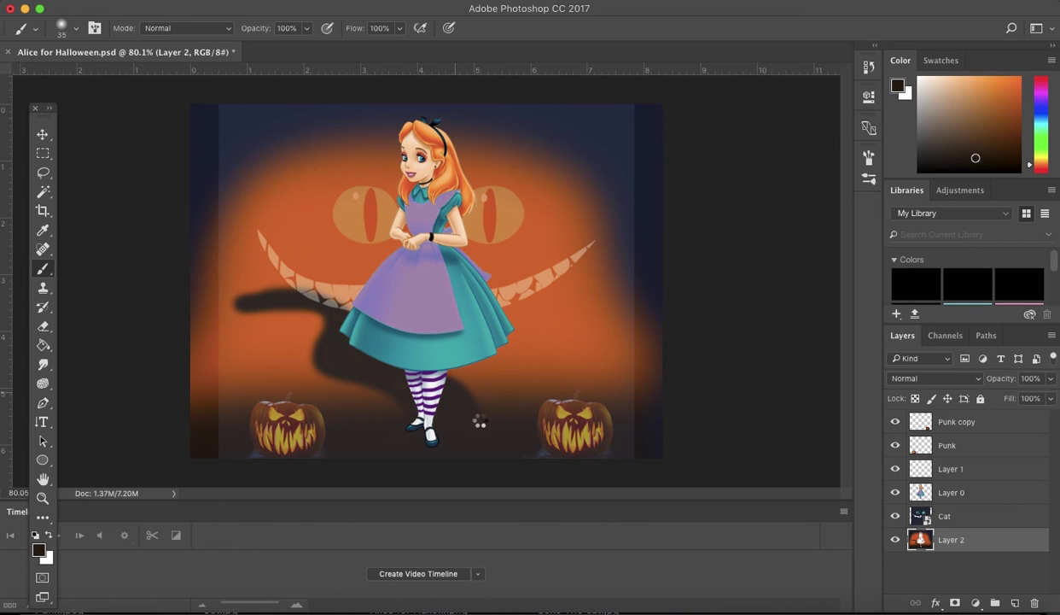
left_click_drag(290, 303, 195, 293)
- Set a golden yellow foreground colour for the moon
key("ctrl+minus")
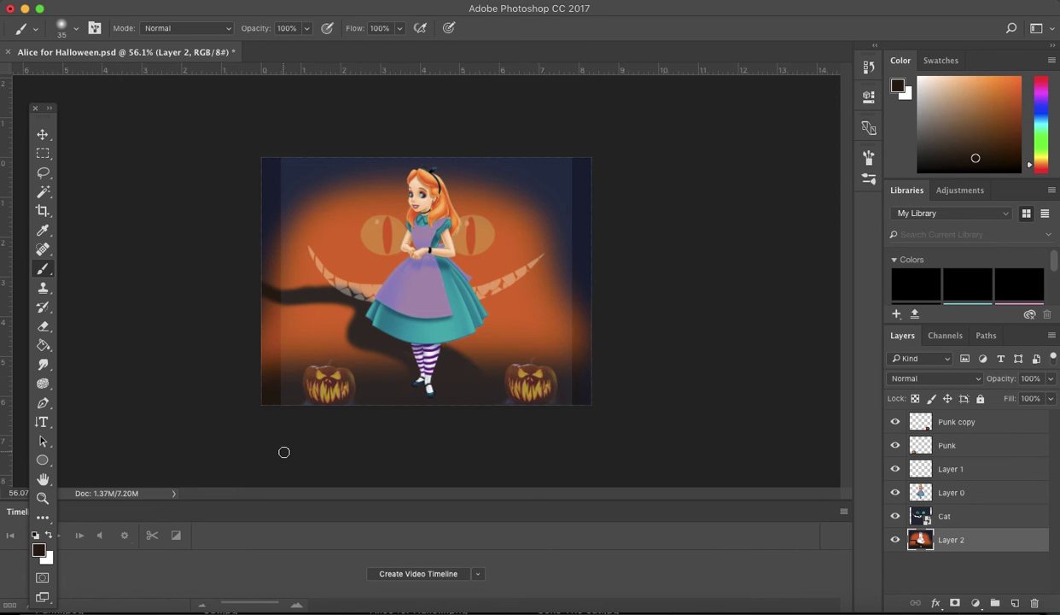
key("ctrl+plus")
left_click(39, 549)
left_click(496, 181)
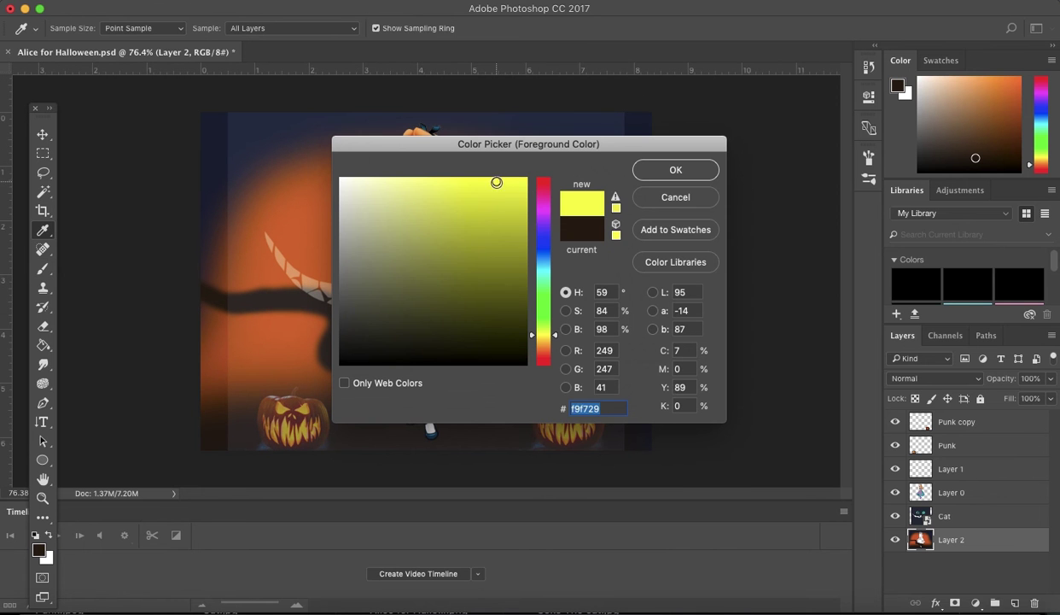
left_click_drag(496, 182, 430, 180)
mouse_move(543, 334)
left_mouse_down()
mouse_move(546, 357)
mouse_move(547, 342)
left_mouse_up()
left_click(471, 180)
key("Return")
- Dab a soft yellow moon in the upper-right sky, adjusting brush hardness
key("b")
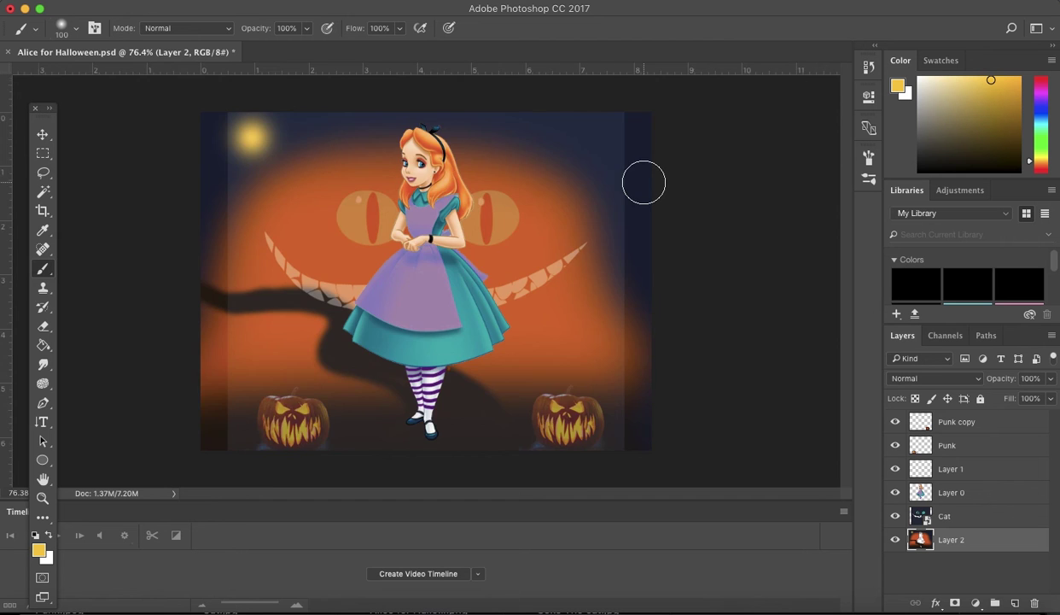
scroll(647, 187, "up", 1)
key("ctrl+z")
left_click(601, 121)
scroll(753, 178, "down", 3)
key("ctrl+z")
left_click(75, 29)
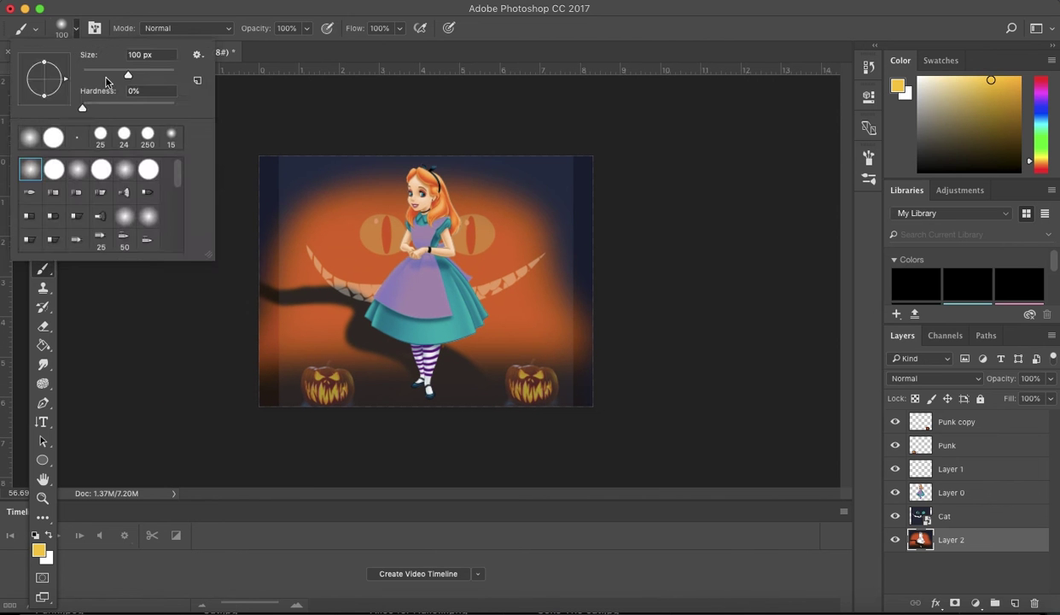
key("Return")
scroll(663, 182, "up", 1)
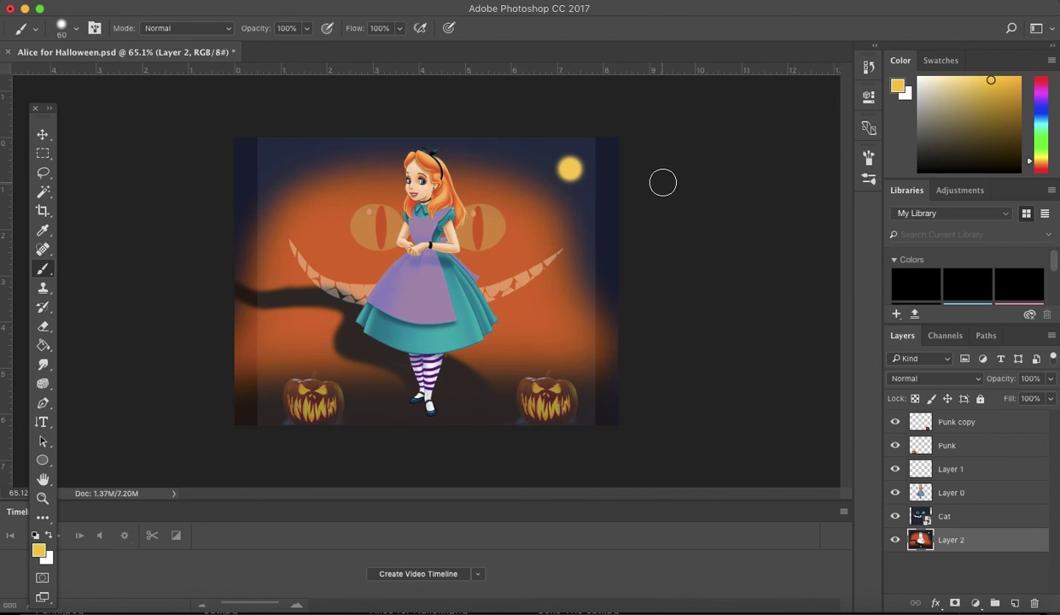
scroll(426, 333, "up", 2)
scroll(426, 333, "down", 1)
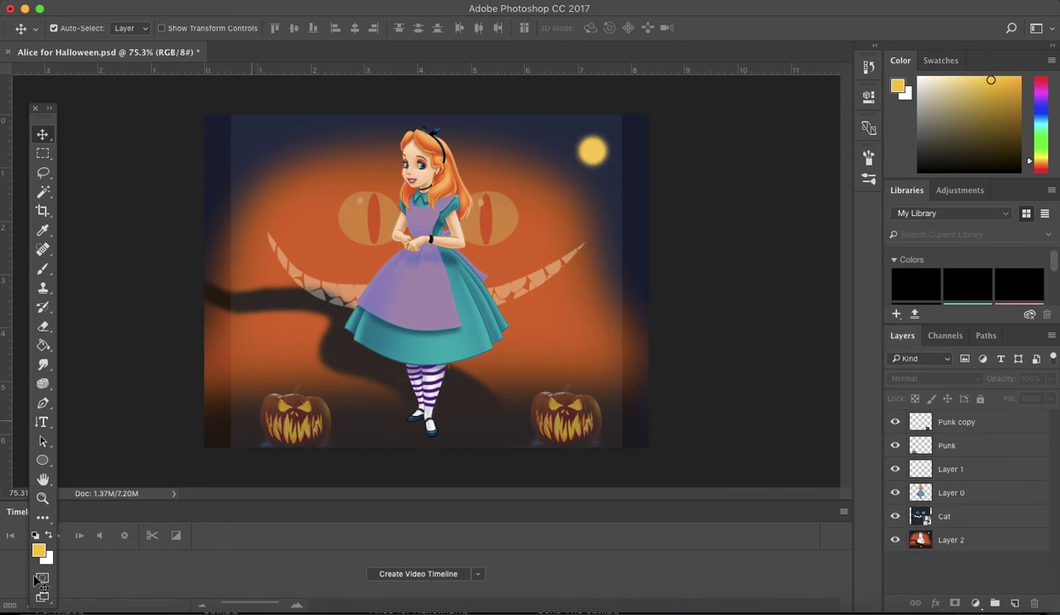
left_click(38, 551)
- Set a very dark blue foreground colour and switch to the brush
left_click(675, 198)
key("i")
left_click(238, 111)
left_click(39, 551)
key("Return")
key("b")
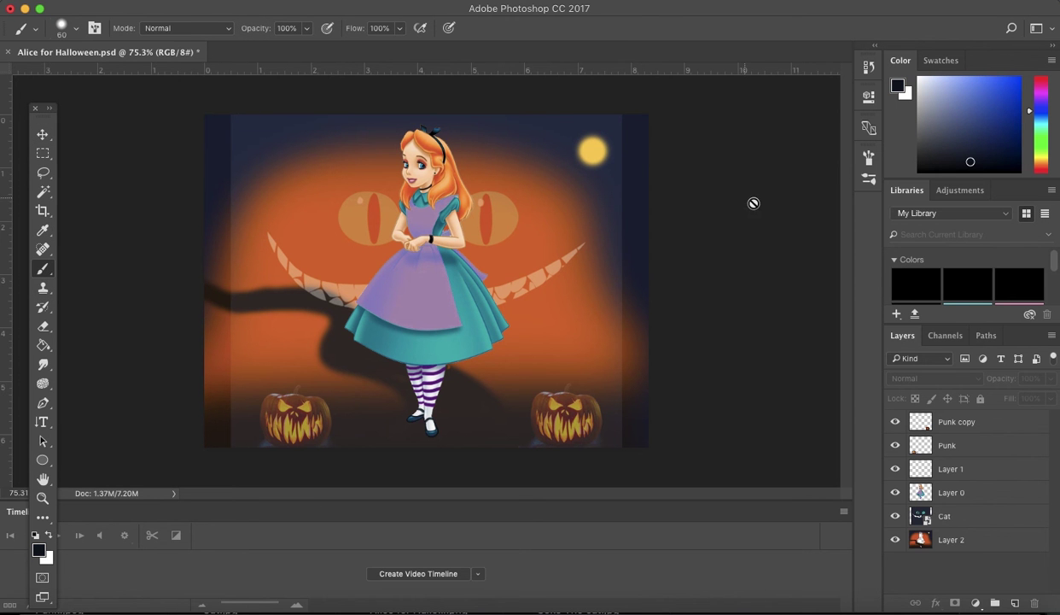
- On Layer 2, paint over the moon and right edge with a 250 px soft brush
left_click(981, 540)
key("bracketright")
key("bracketright")
key("bracketright")
key("bracketright")
key("bracketright")
left_click(76, 28)
left_click(706, 333)
left_click_drag(597, 145, 674, 362)
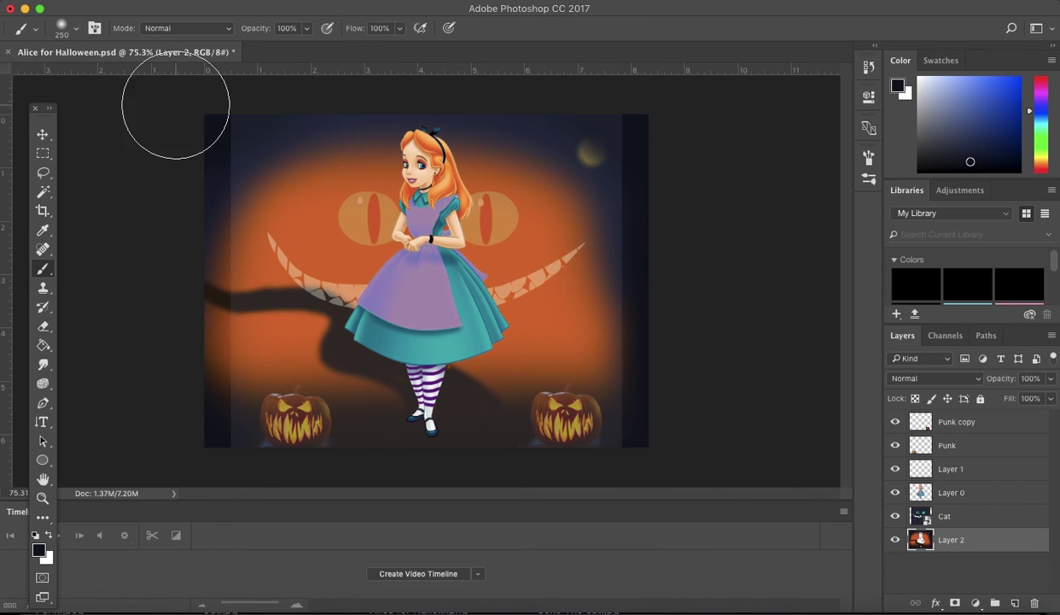
scroll(794, 256, "down", 3)
key("v")
scroll(221, 234, "up", 3)
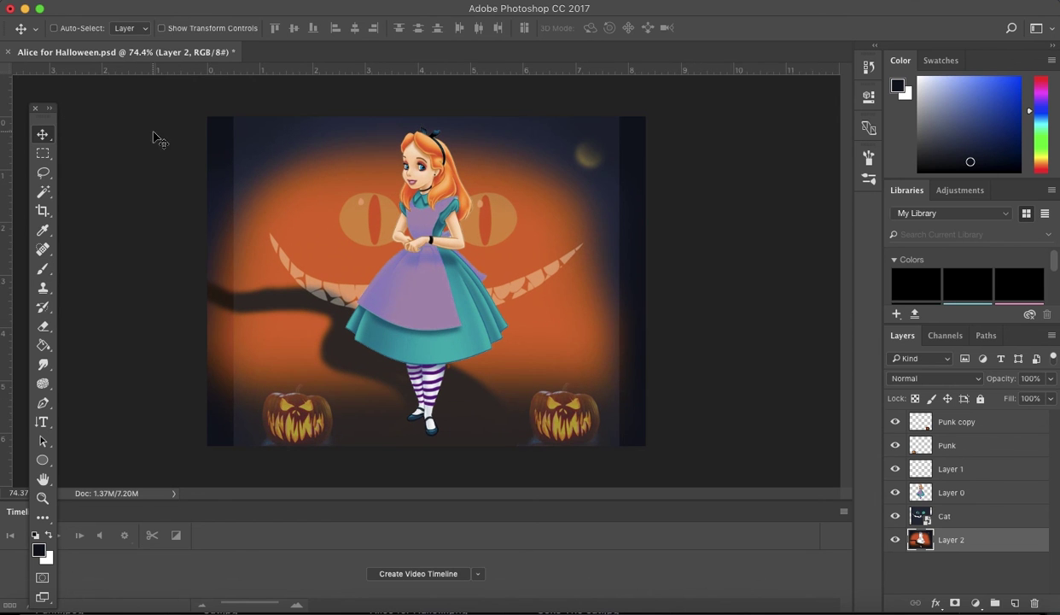